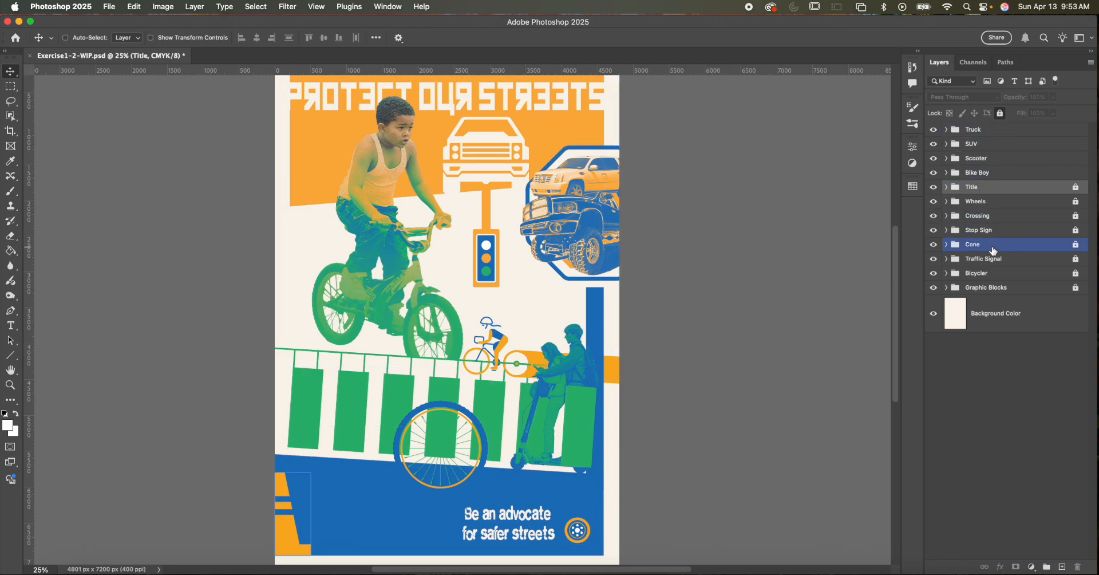
- Hide and show the Bike Boy group, and expand it to examine its clipped color fill, gradient map and photo layers
click(990, 288)
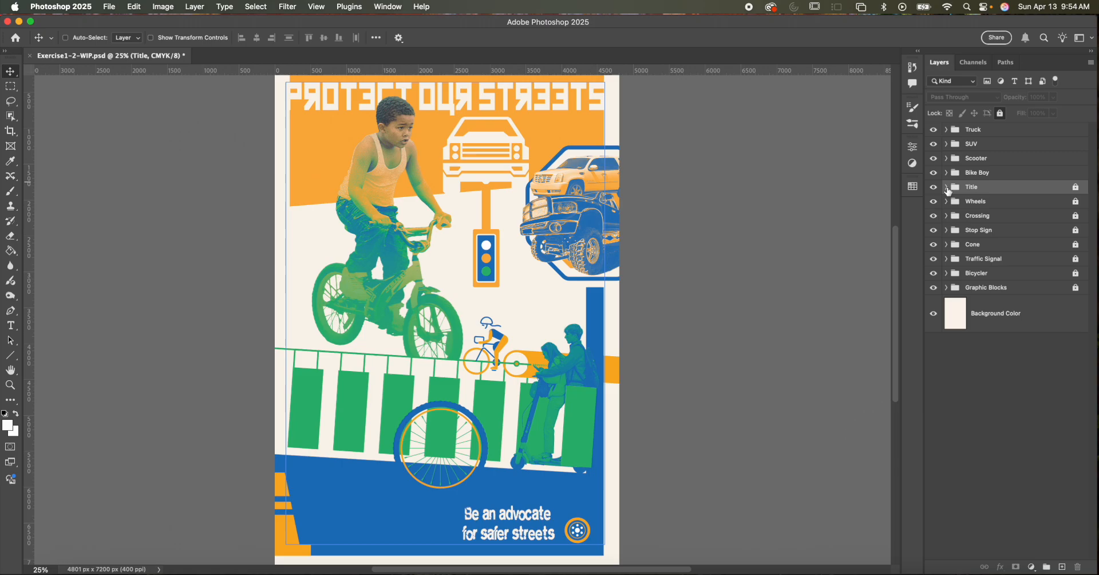
click(947, 178)
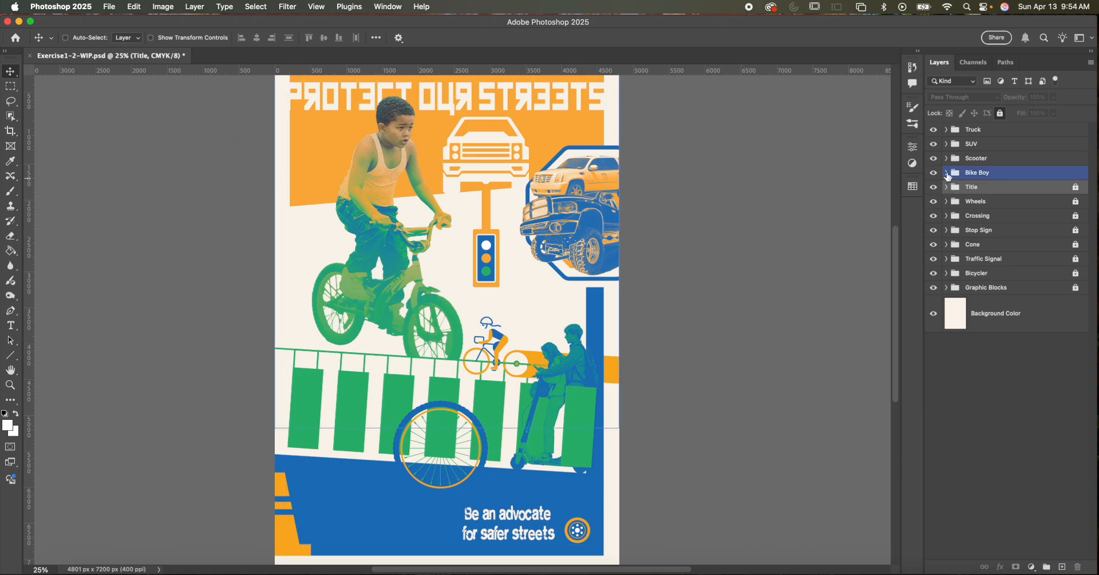
click(934, 173)
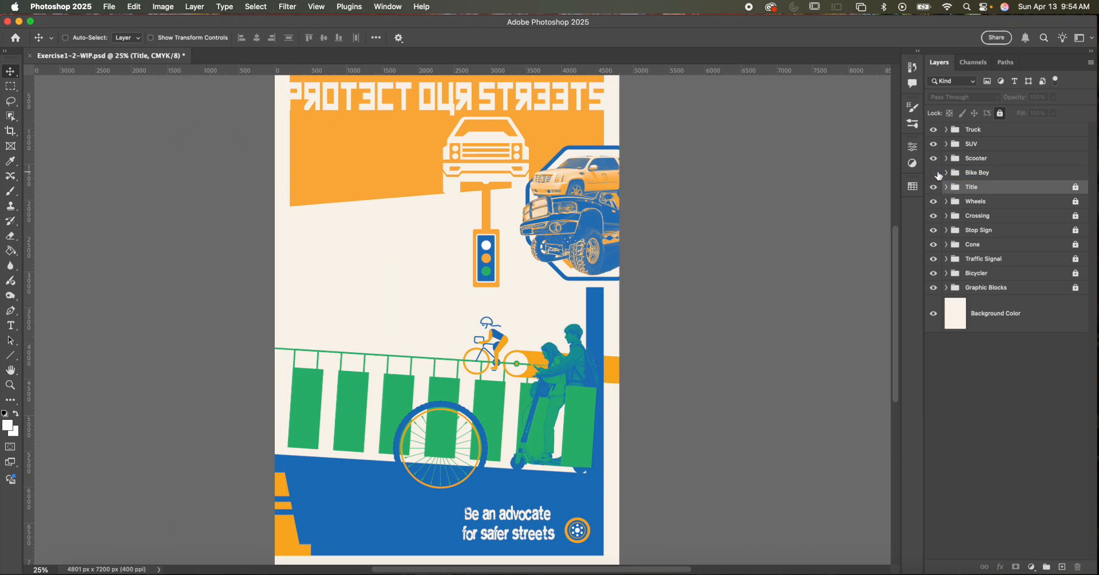
click(934, 173)
click(958, 177)
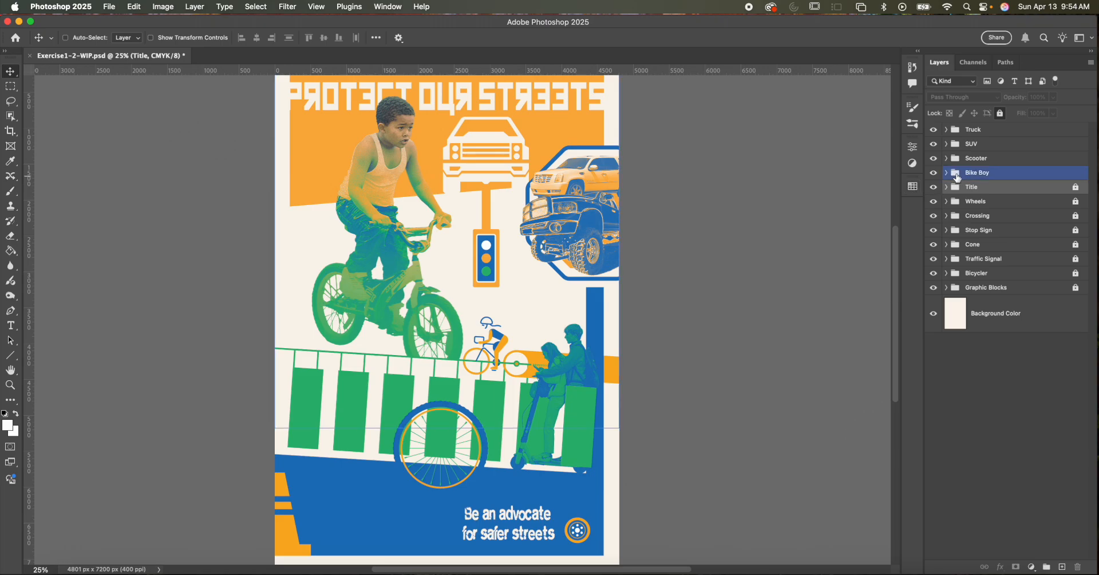
click(946, 173)
click(1001, 198)
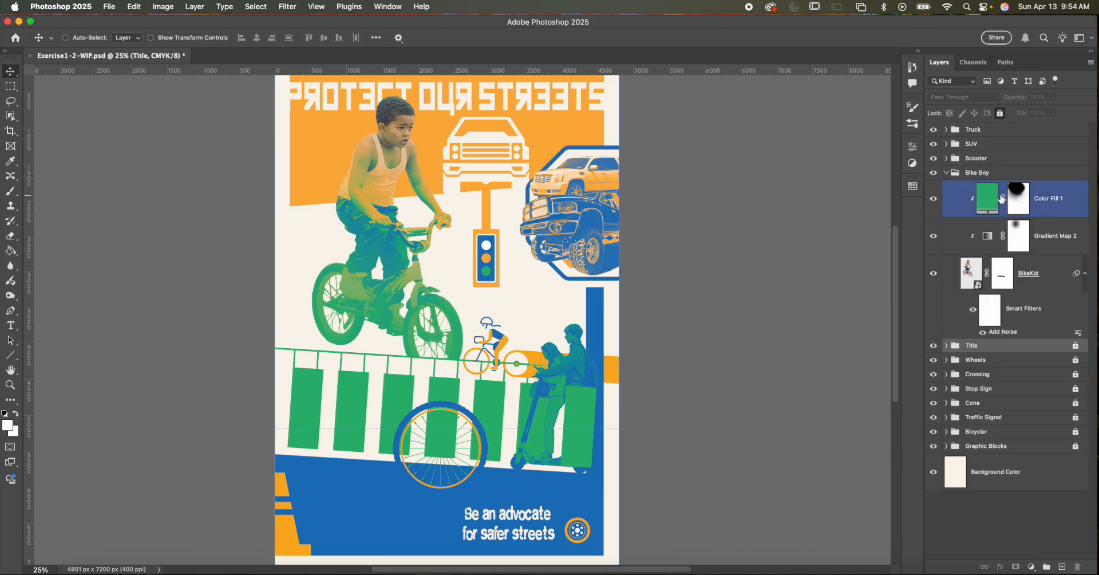
mouse_move(978, 202)
mouse_down()
mouse_move(981, 286)
mouse_move(990, 206)
mouse_up()
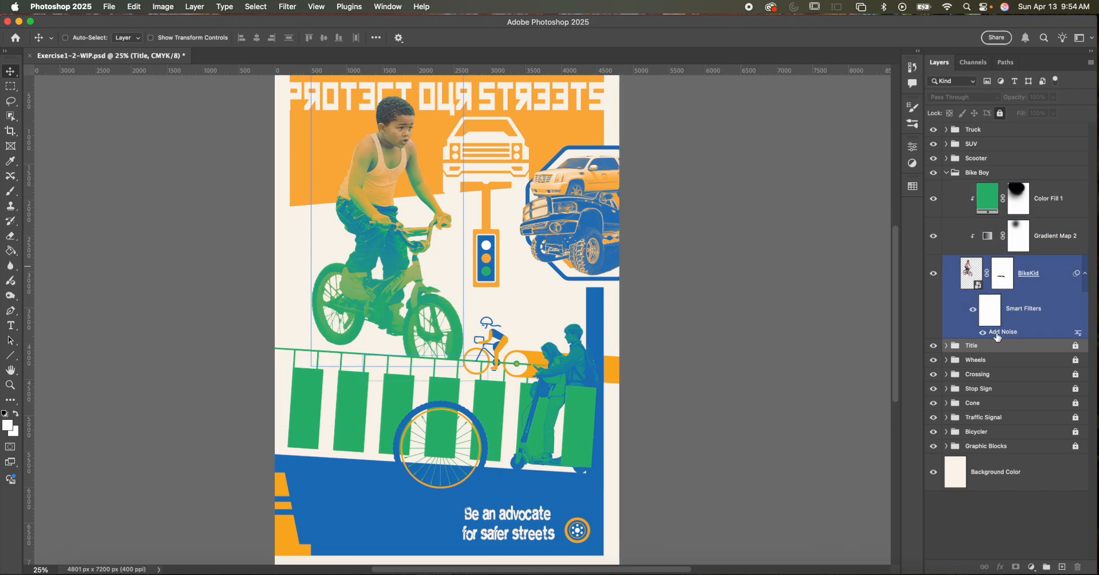
- Toggle the BikeKid smart filters, Gradient Map 2 and Color Fill 1 off and on to compare their effect on the boy
click(971, 312)
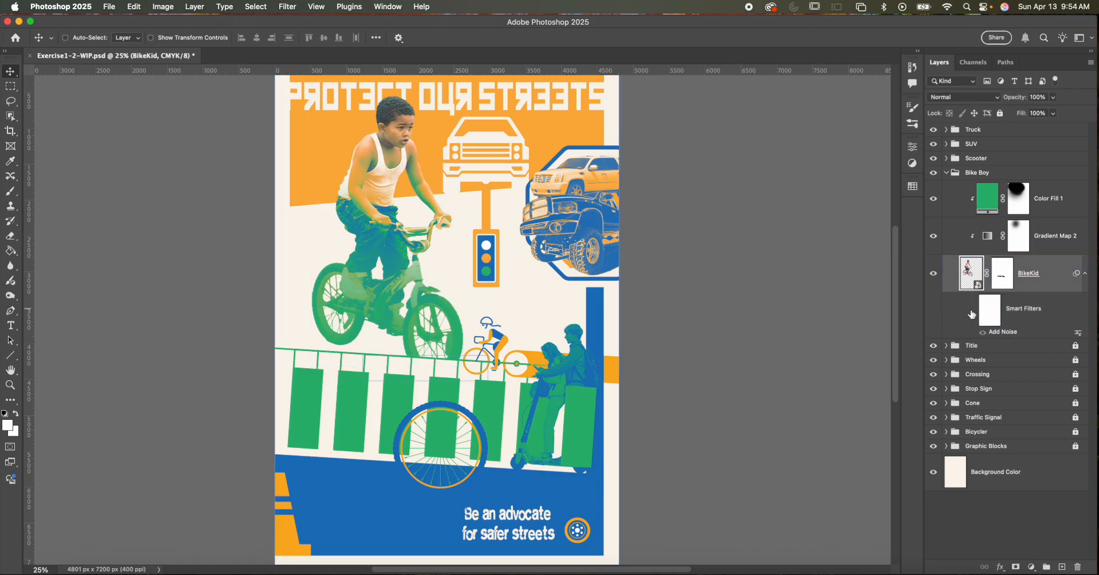
click(973, 310)
click(977, 209)
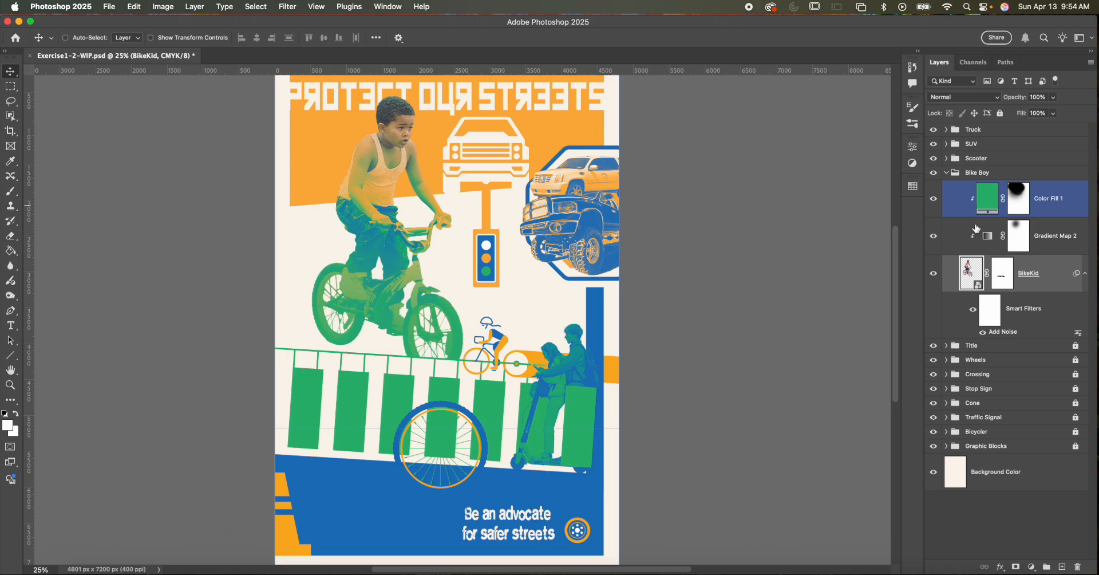
click(977, 229)
click(934, 237)
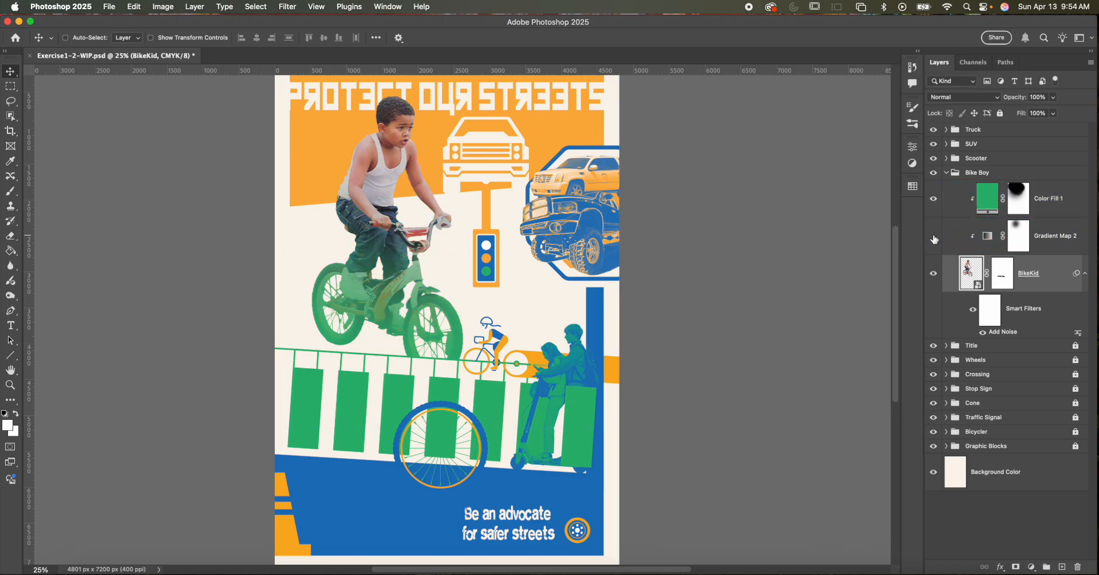
click(934, 236)
click(936, 200)
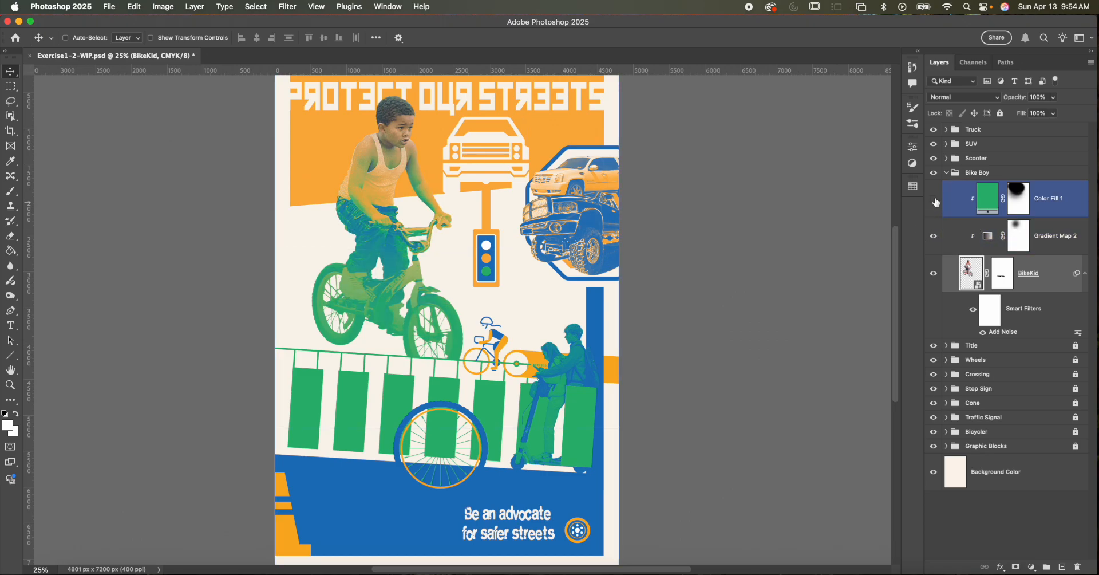
click(936, 202)
- Paint white on the Color Fill 1 mask over the boy's upper body with a 1000 px brush at 27% opacity
click(1025, 201)
click(1025, 240)
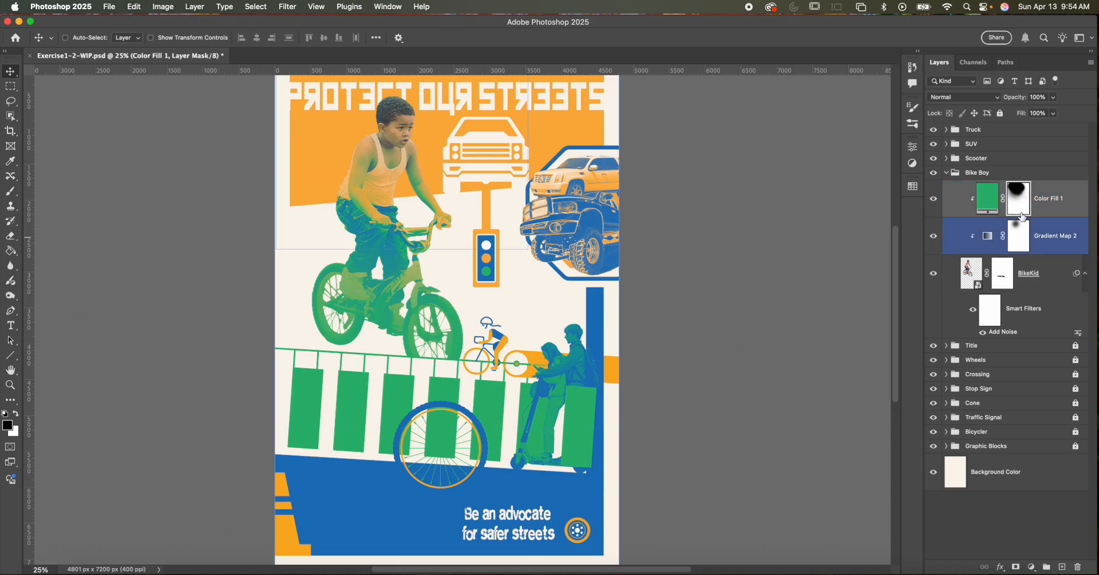
click(1023, 215)
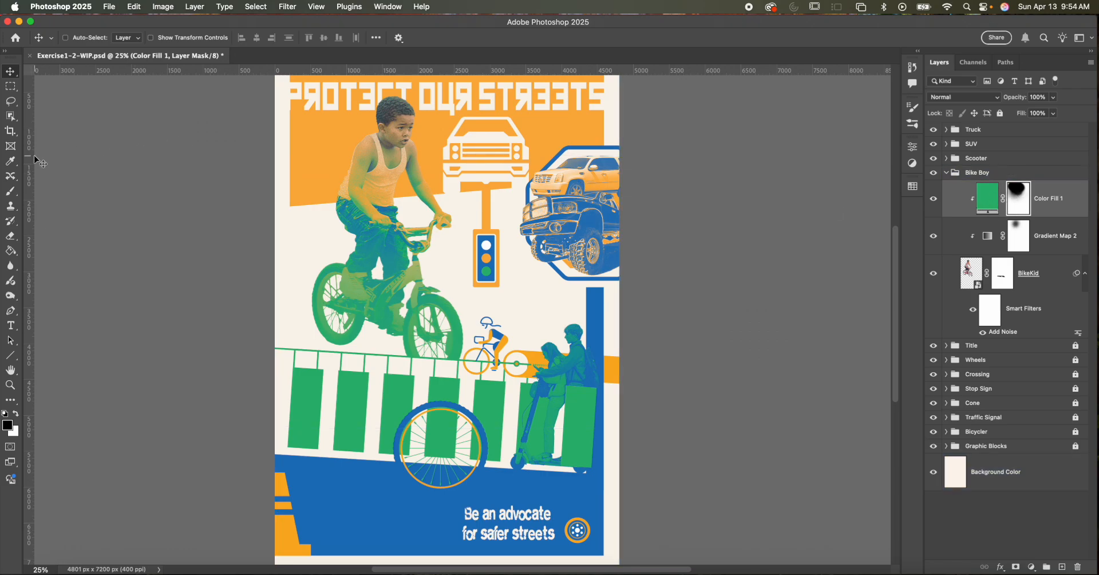
click(11, 191)
key(bracketright)
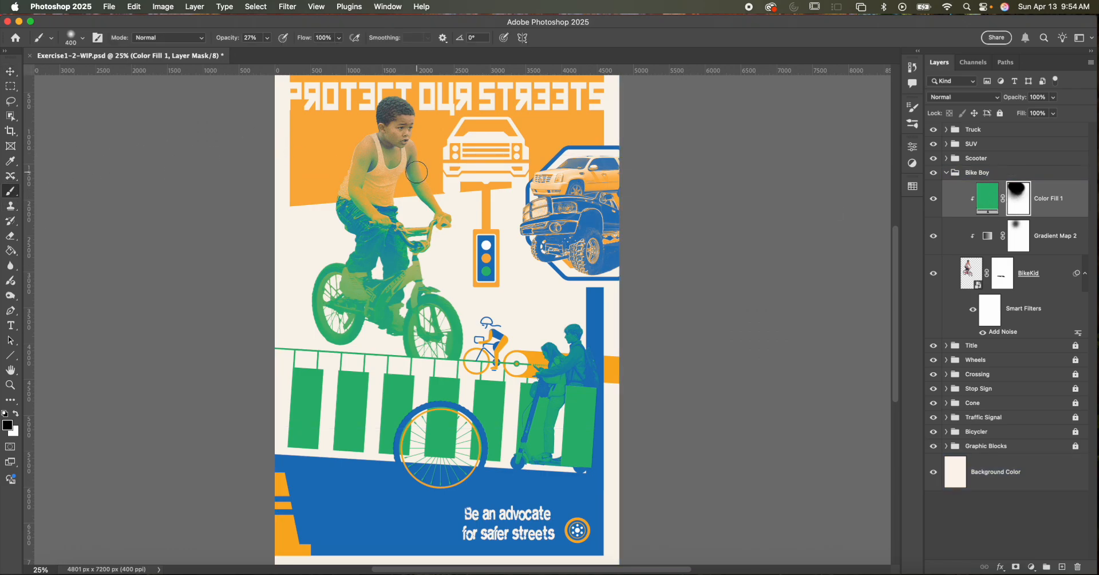
key(bracketright)
key(bracketright)
key(bracketright)
key(bracketright)
key(bracketright)
key(x)
mouse_move(390, 123)
mouse_down()
mouse_move(412, 152)
mouse_move(413, 182)
mouse_move(358, 178)
mouse_move(352, 199)
mouse_move(377, 218)
mouse_move(378, 247)
mouse_move(397, 223)
mouse_move(392, 185)
mouse_move(414, 168)
mouse_move(442, 226)
mouse_move(418, 178)
mouse_up()
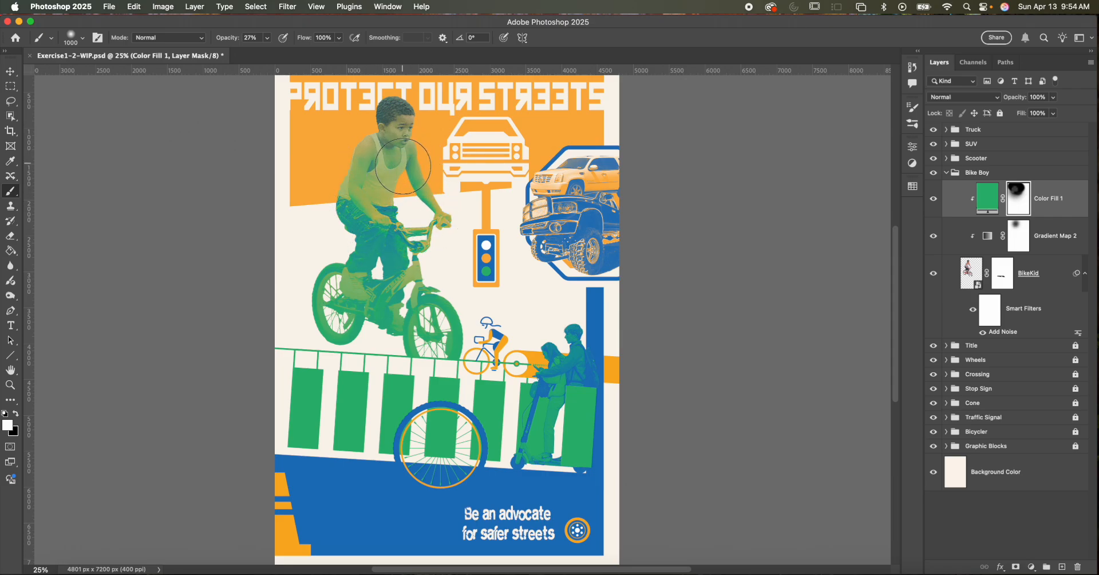
- Paint black on the Color Fill 1 mask over the boy's face and torso, and collapse the Bike Boy group
key(x)
mouse_move(405, 125)
mouse_down()
mouse_move(386, 156)
mouse_move(398, 159)
mouse_move(382, 170)
mouse_move(370, 162)
mouse_move(416, 158)
mouse_up()
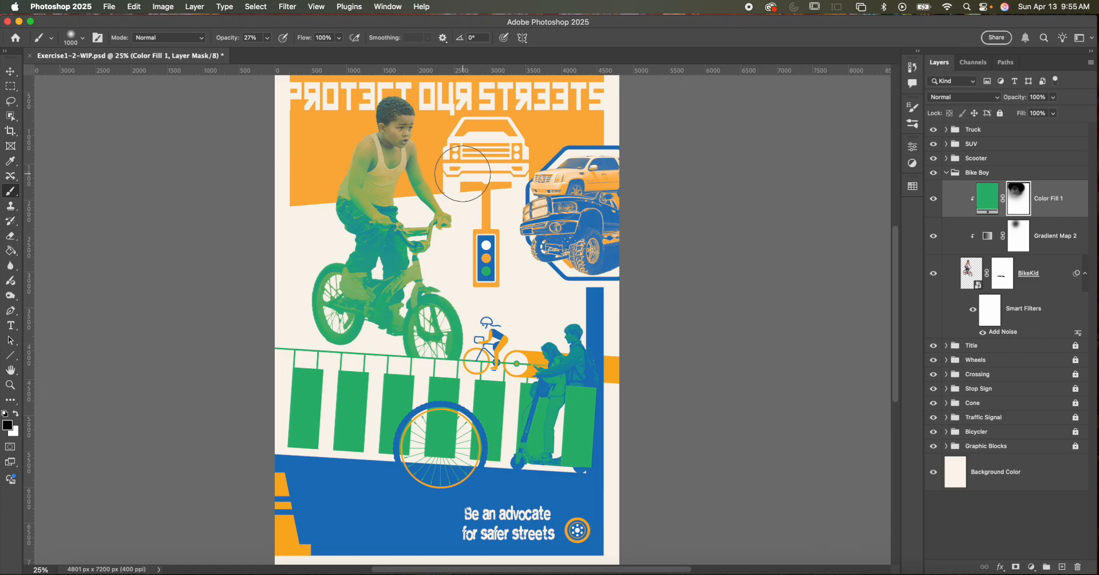
mouse_move(393, 144)
mouse_down()
mouse_move(382, 172)
mouse_move(395, 189)
mouse_move(376, 194)
mouse_up()
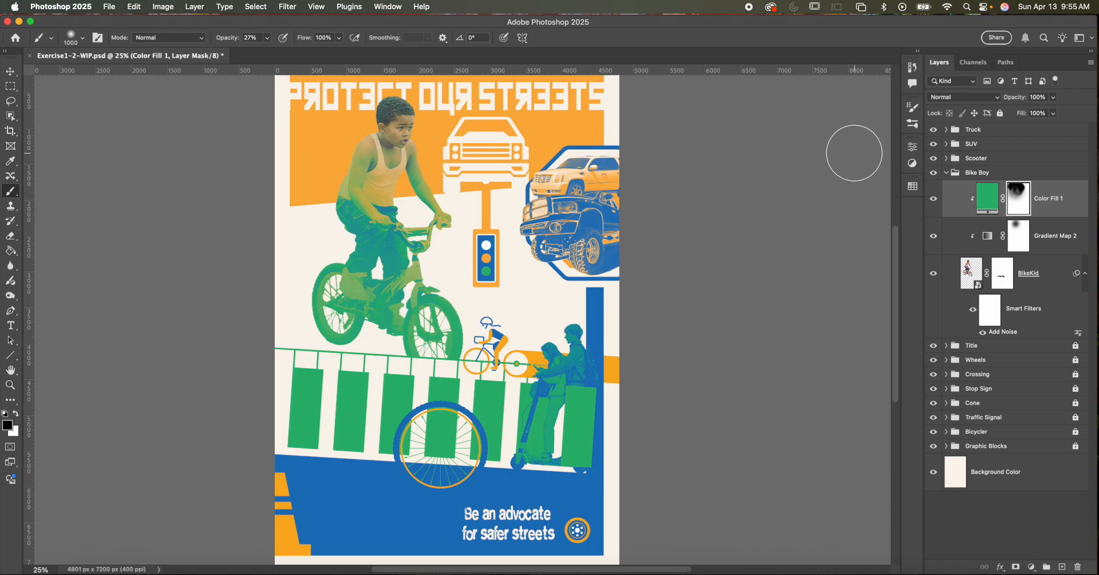
click(947, 173)
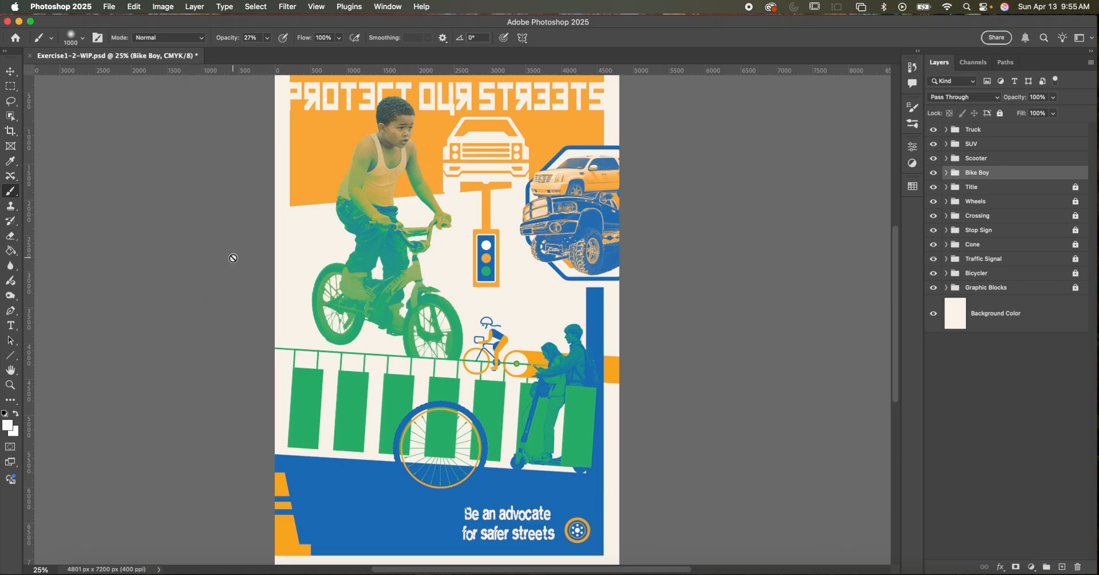
- Open OldBikeBoy.jpg from the exercise's Images folder
key(super+minus)
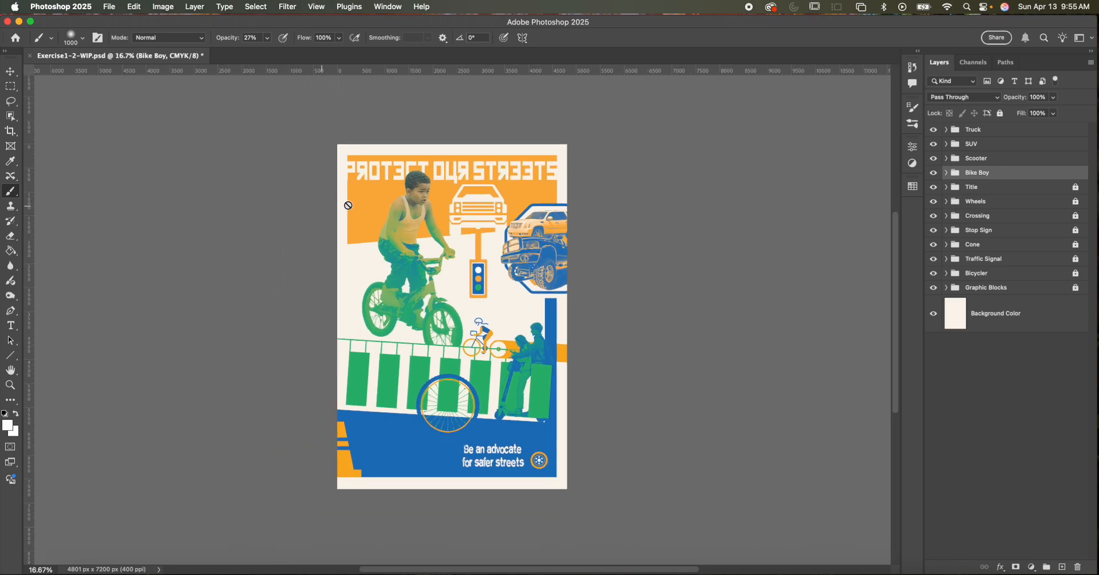
click(111, 6)
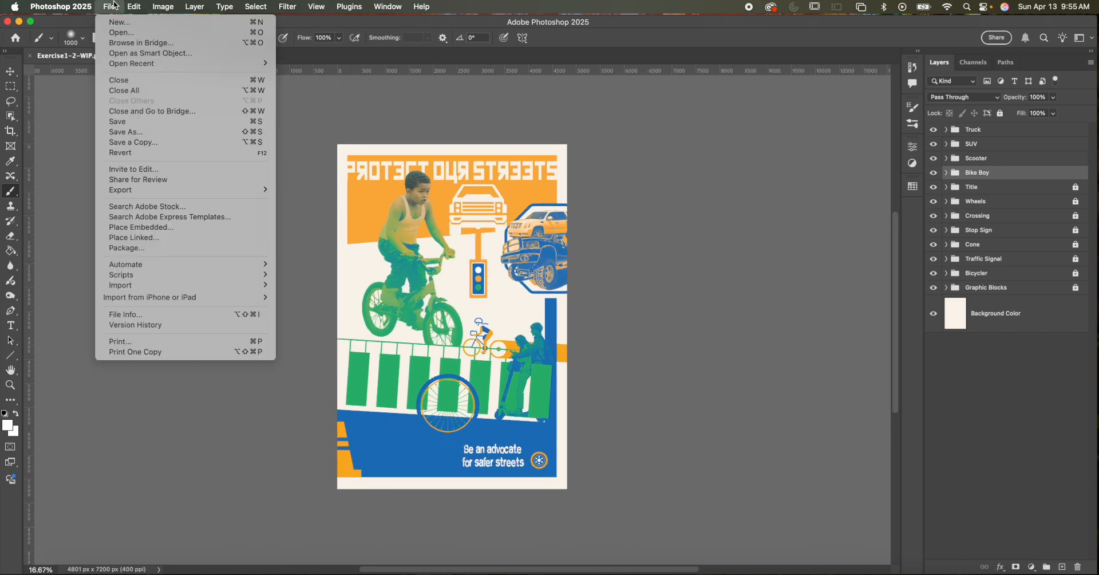
click(120, 34)
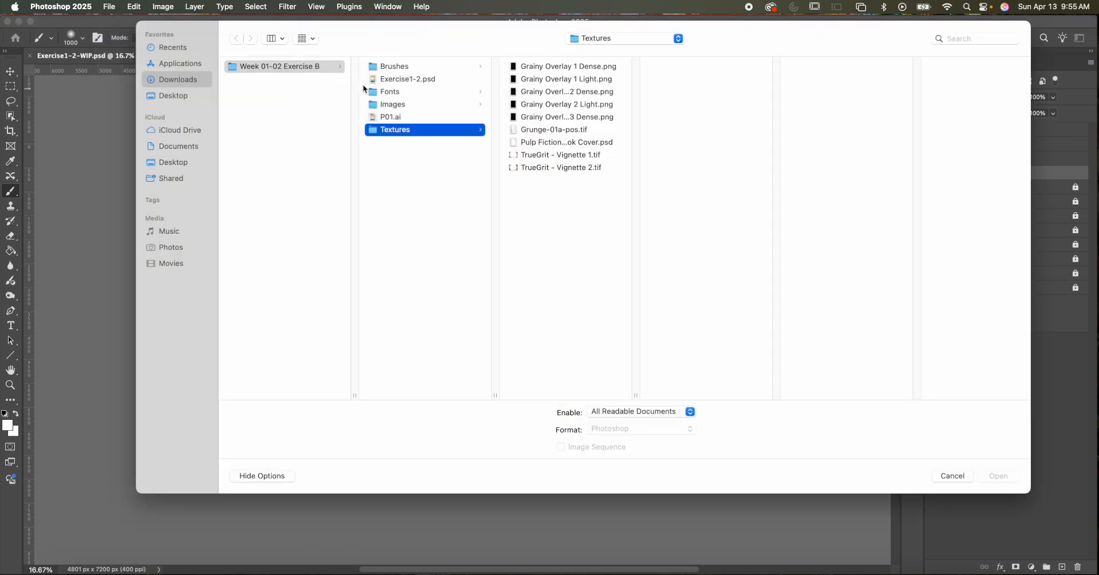
click(395, 104)
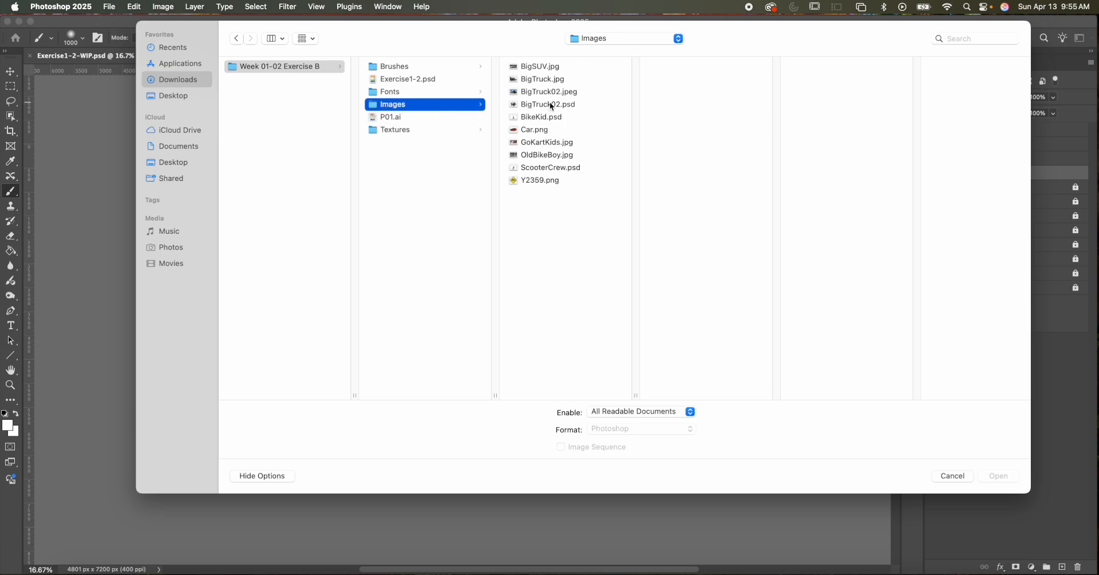
click(545, 156)
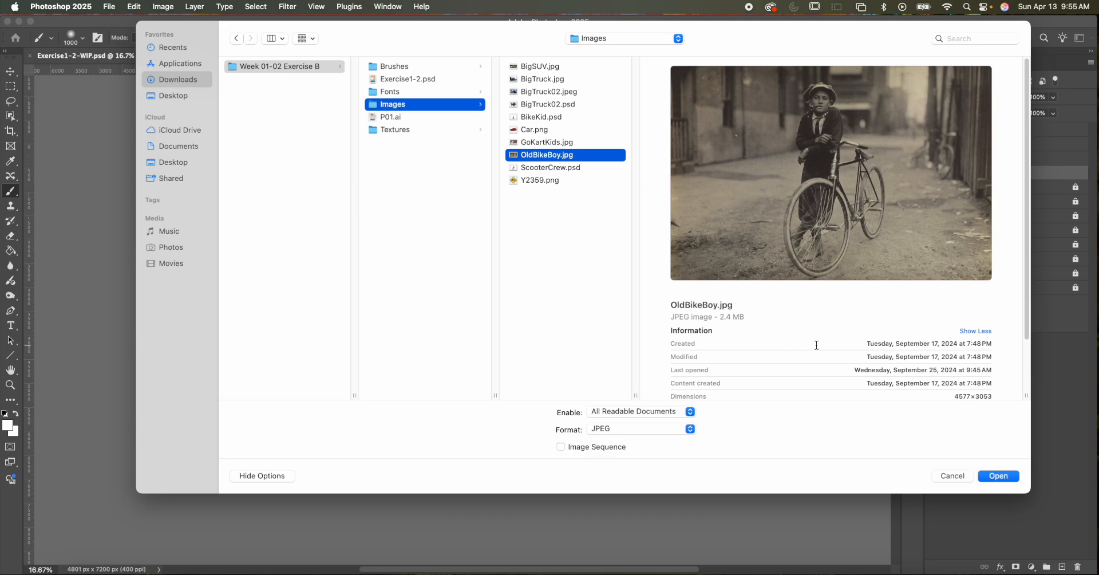
click(994, 479)
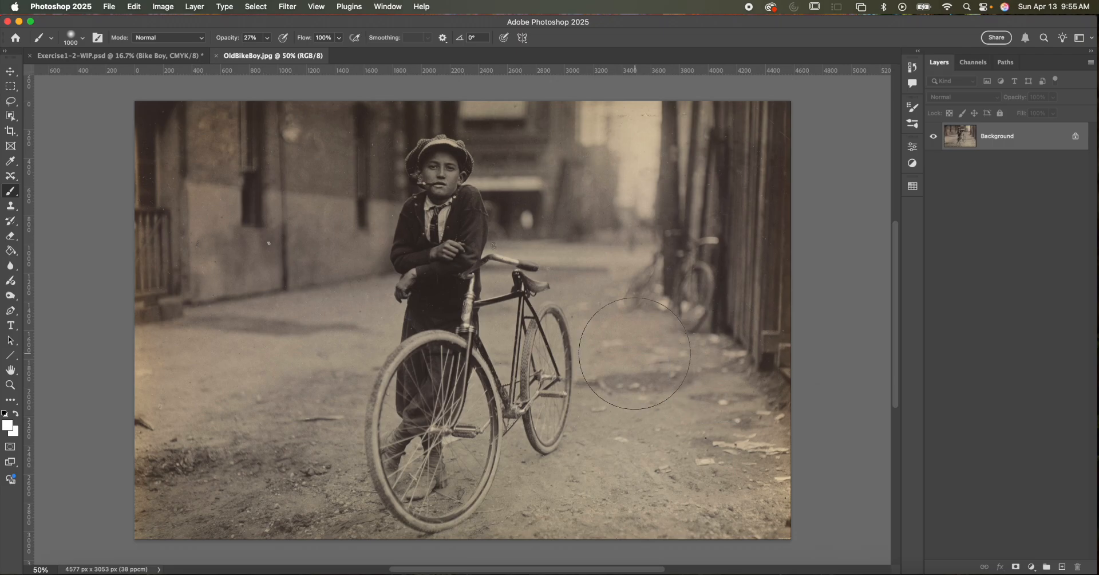
- Activate the Spot Healing Brush and set its type to Content-Aware for retouching the old bicycle photo
click(10, 71)
key(super+plus)
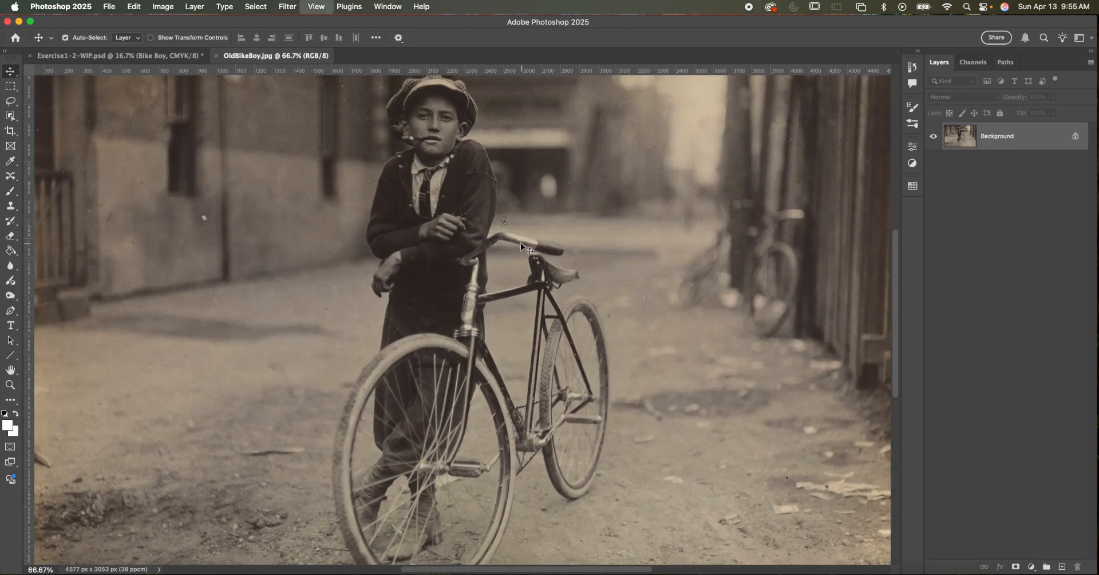
drag(546, 211, 538, 260)
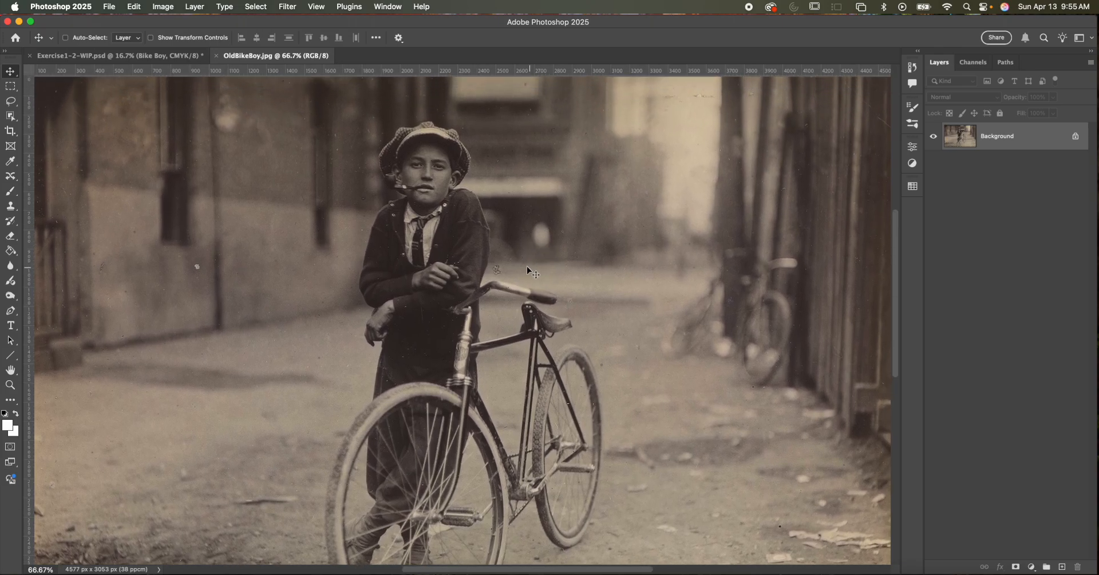
key(super+plus)
drag(493, 206, 529, 287)
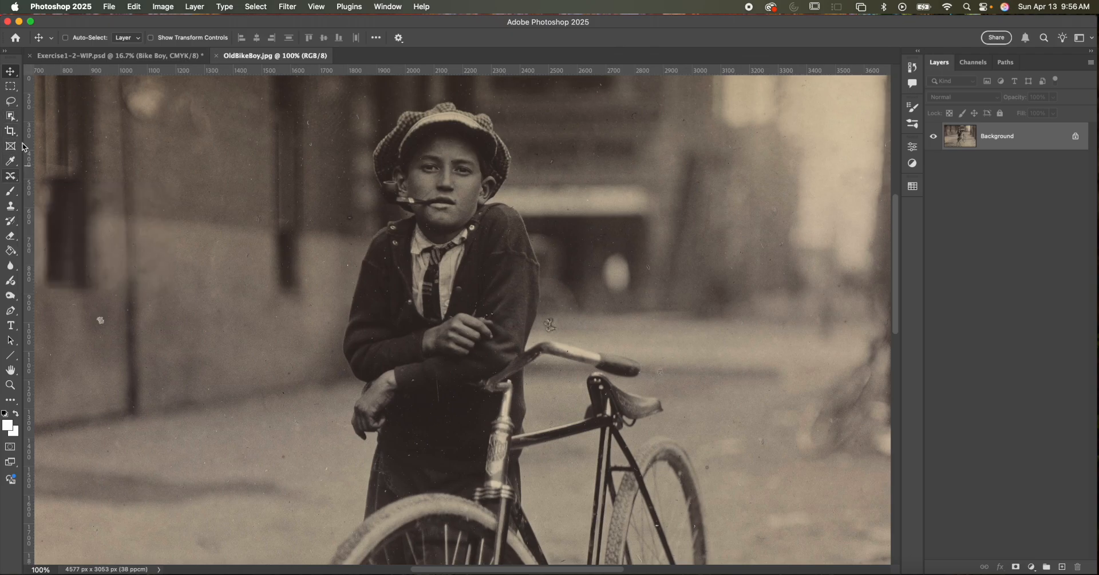
click(11, 194)
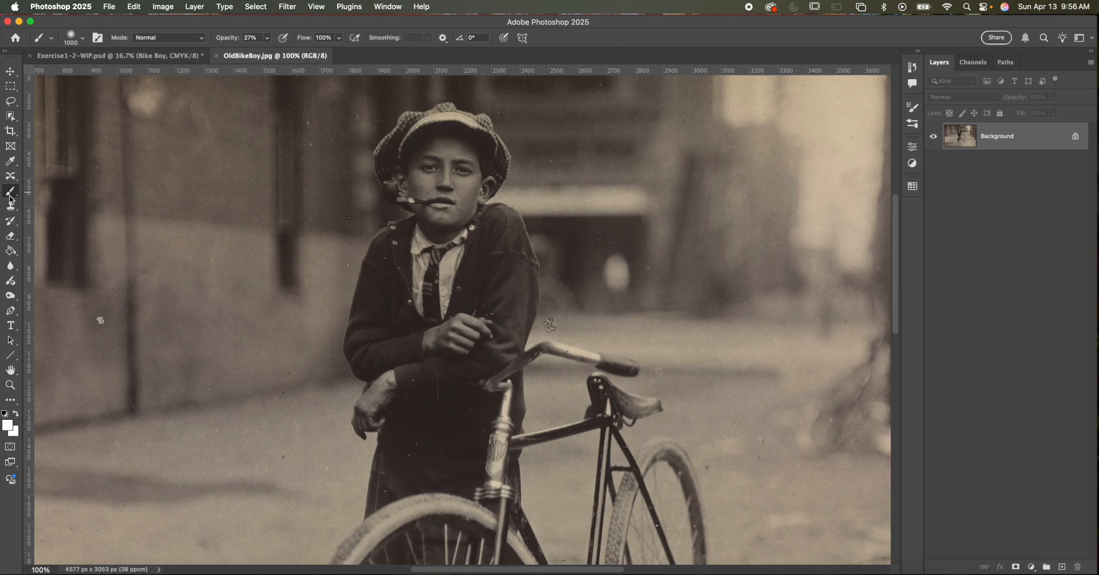
click(10, 175)
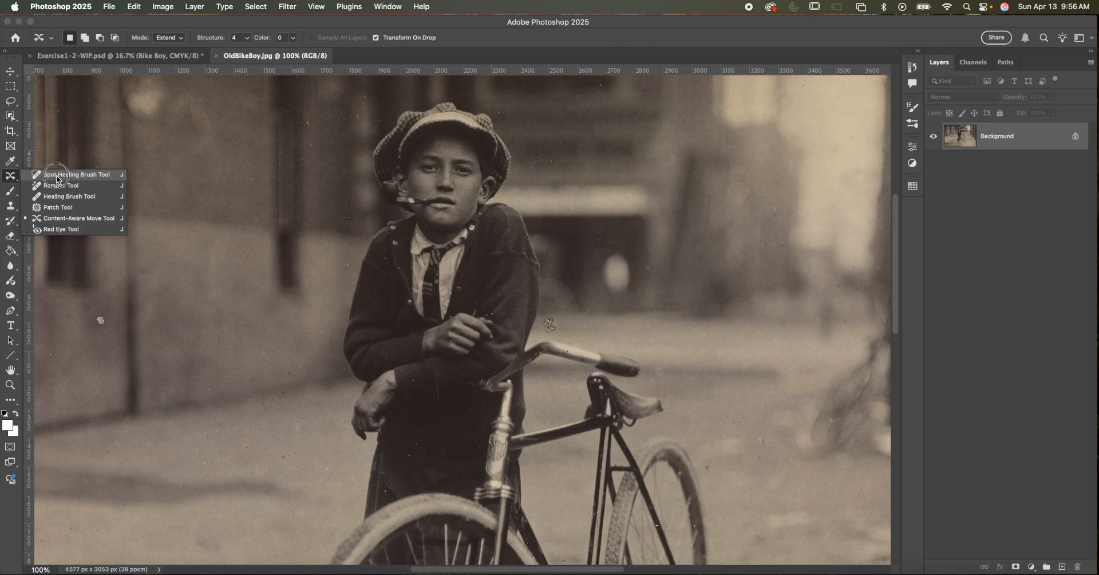
click(64, 175)
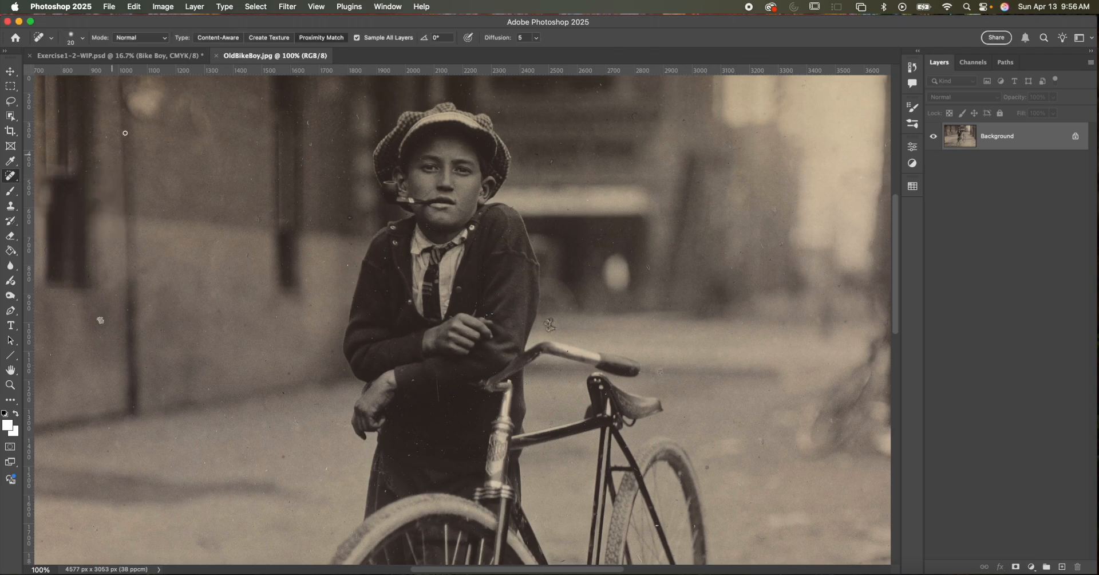
click(220, 39)
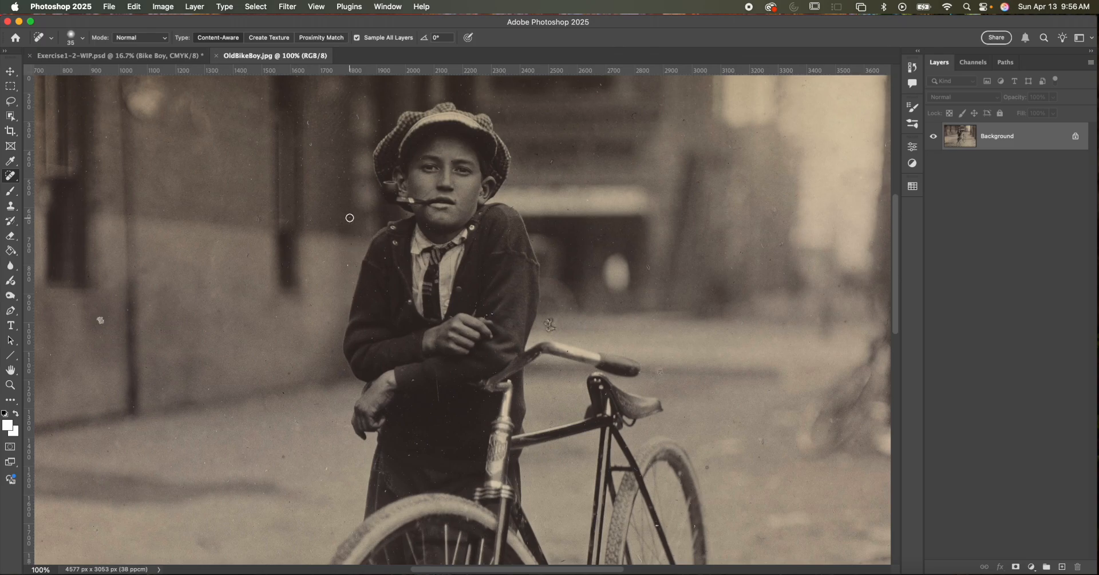
- Try healing the small speck on the wall beside the boy's shoulder with a 40 px Content-Aware brush, and undo it
click(350, 218)
key(super+equal)
key(super+equal)
drag(223, 170, 385, 368)
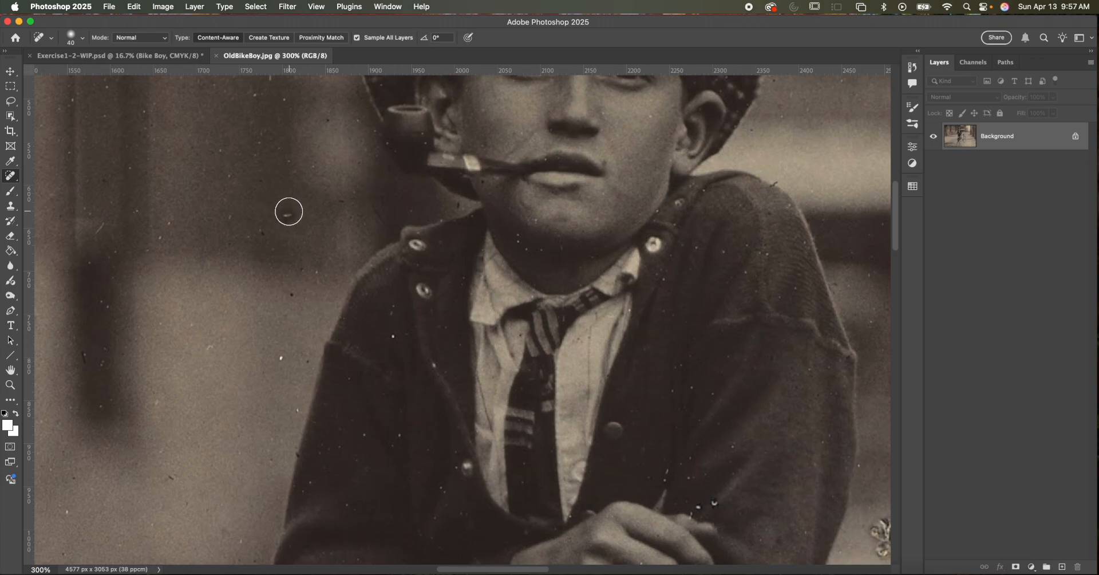
drag(287, 215, 285, 216)
key(super+z)
- Switch the healing type to Proximity Match and heal the large blemish above the bicycle's handlebar with the 40 px brush
click(321, 38)
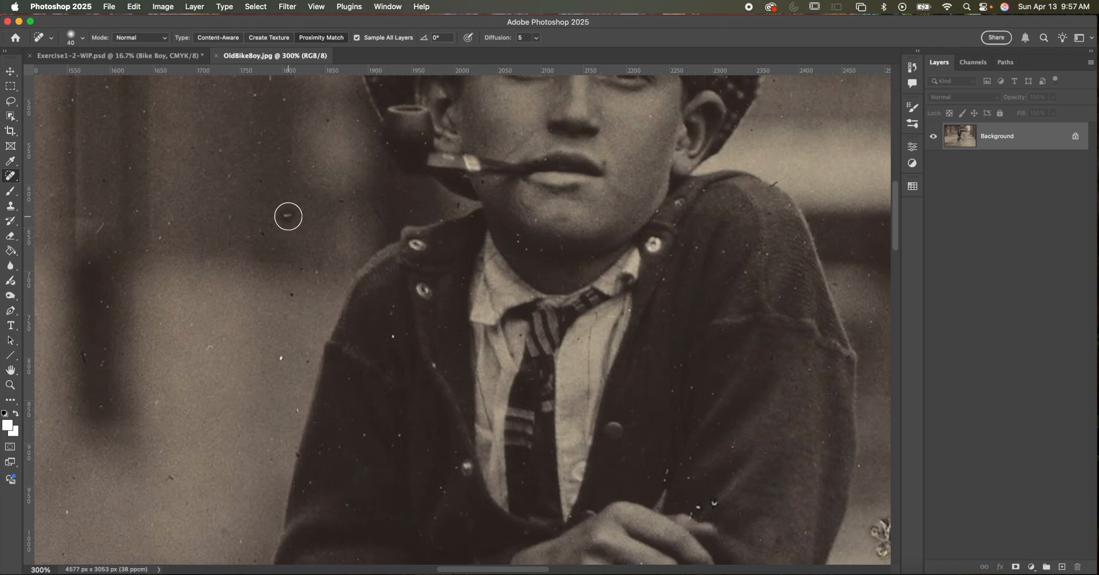
mouse_move(345, 253)
mouse_down()
mouse_move(333, 235)
mouse_move(292, 245)
mouse_move(113, 117)
mouse_up()
drag(530, 400, 420, 281)
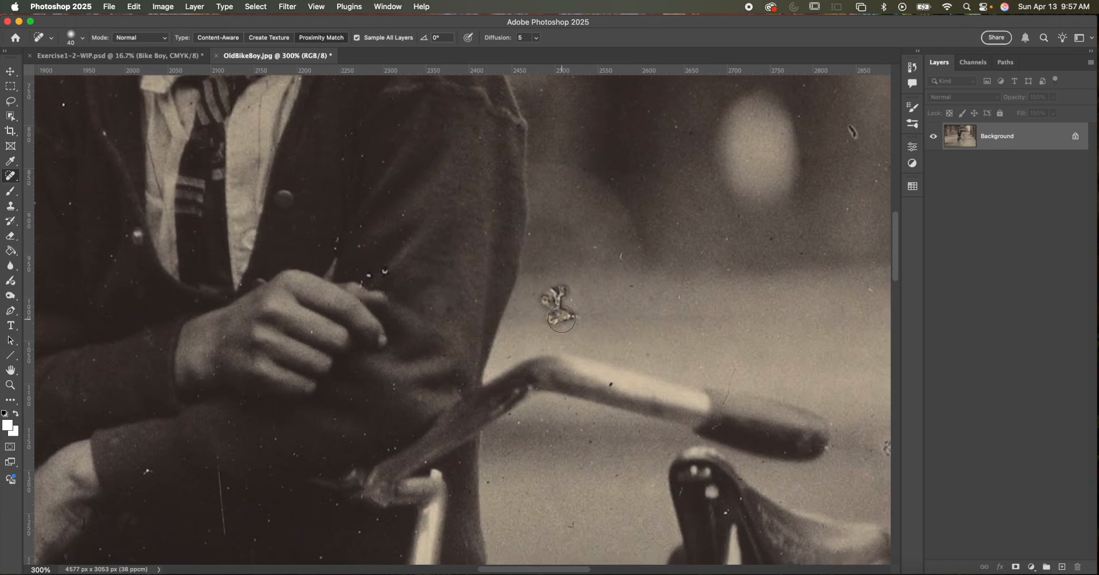
mouse_move(571, 317)
mouse_down()
mouse_move(547, 302)
mouse_move(564, 312)
mouse_up()
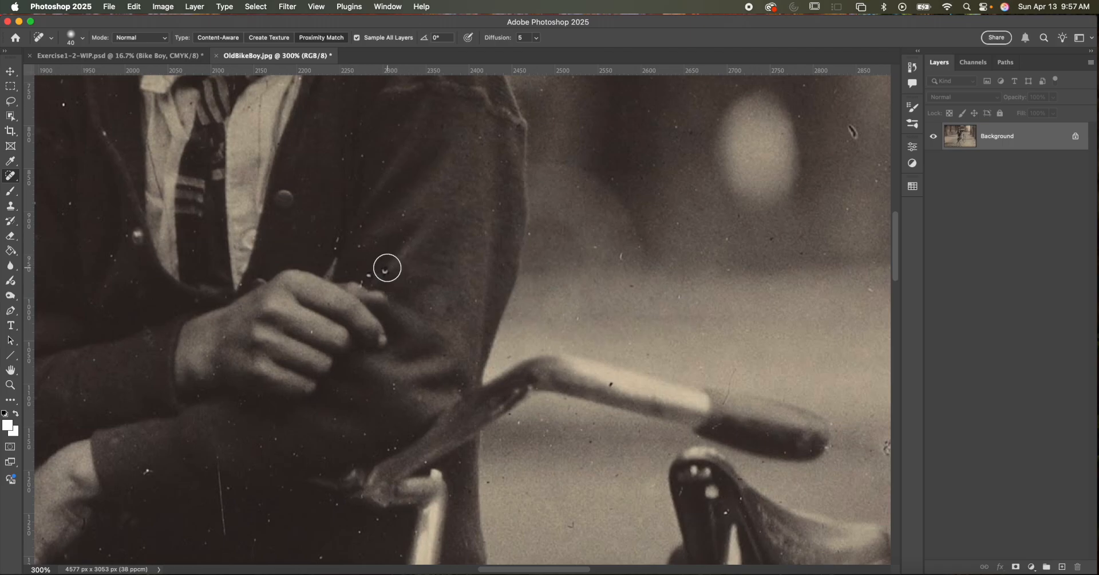
- Reduce the healing brush to 20 px and remove the two white specks on the sleeve above the boy's raised hand
key(bracketleft)
click(383, 274)
key(bracketleft)
click(367, 274)
drag(412, 246, 614, 263)
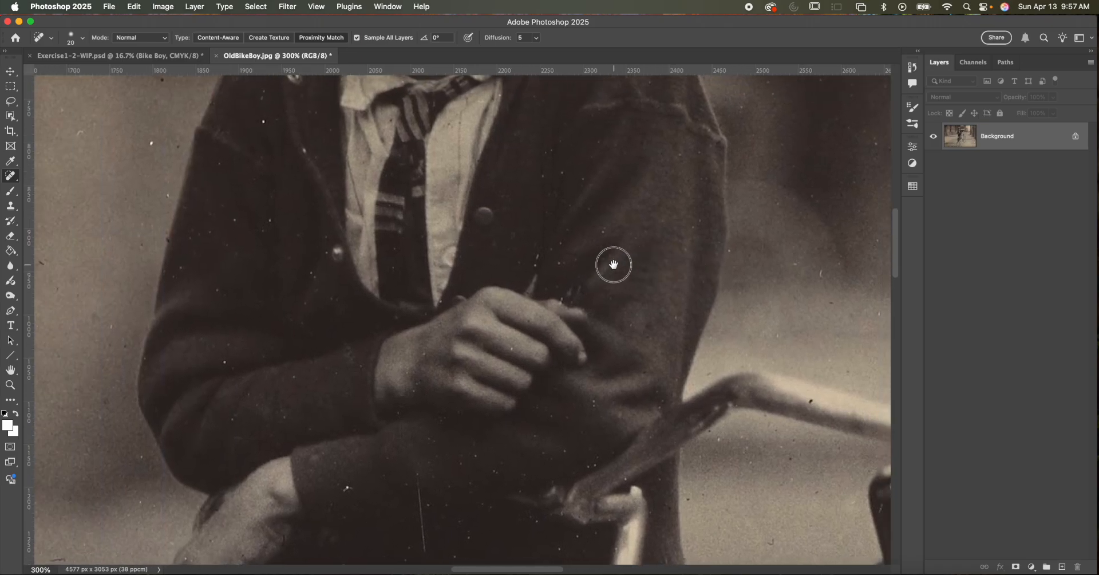
- Heal the speck beside the boy's raised hand and the white mark on the dark clothing above the front wheel
click(570, 292)
mouse_move(654, 273)
mouse_down()
mouse_move(672, 191)
mouse_move(700, 153)
mouse_up()
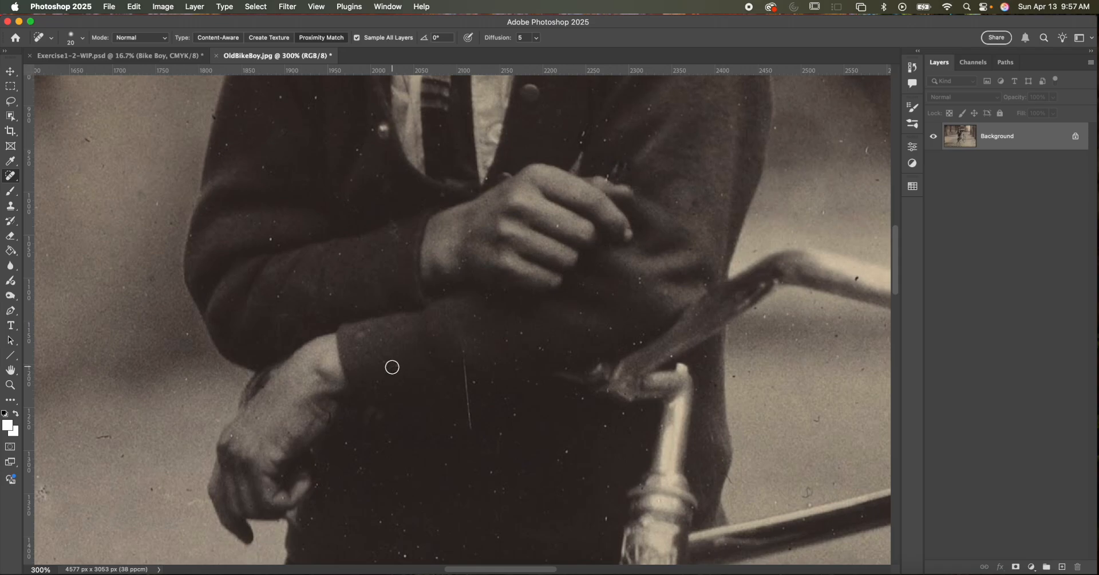
drag(417, 397, 422, 287)
drag(429, 397, 427, 258)
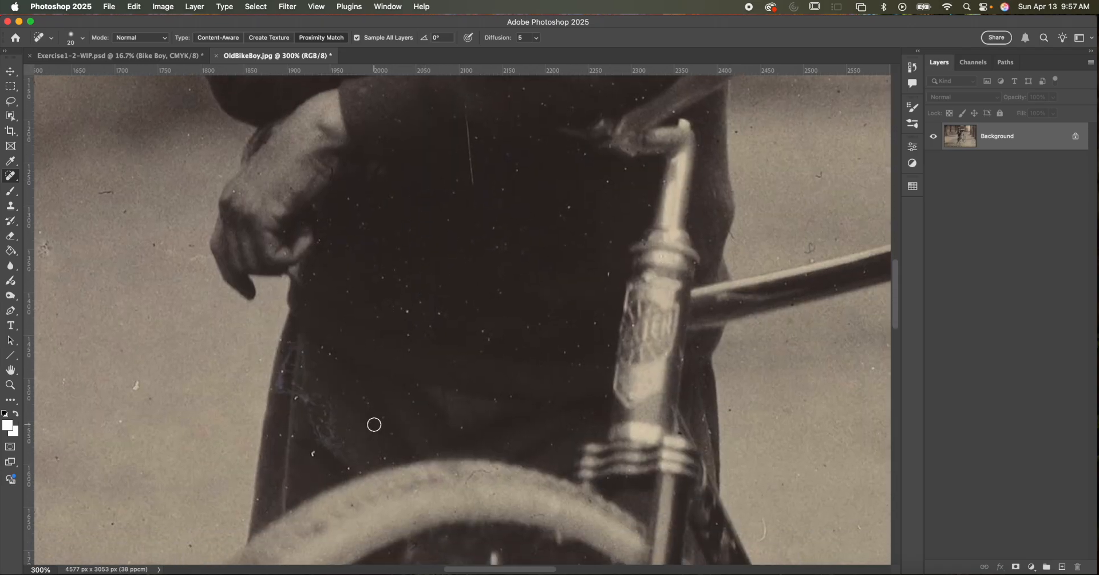
click(313, 452)
click(312, 455)
- Heal the small specks on the cardigan's shoulder and under the boy's chin with the Spot Healing Brush
drag(420, 331, 404, 375)
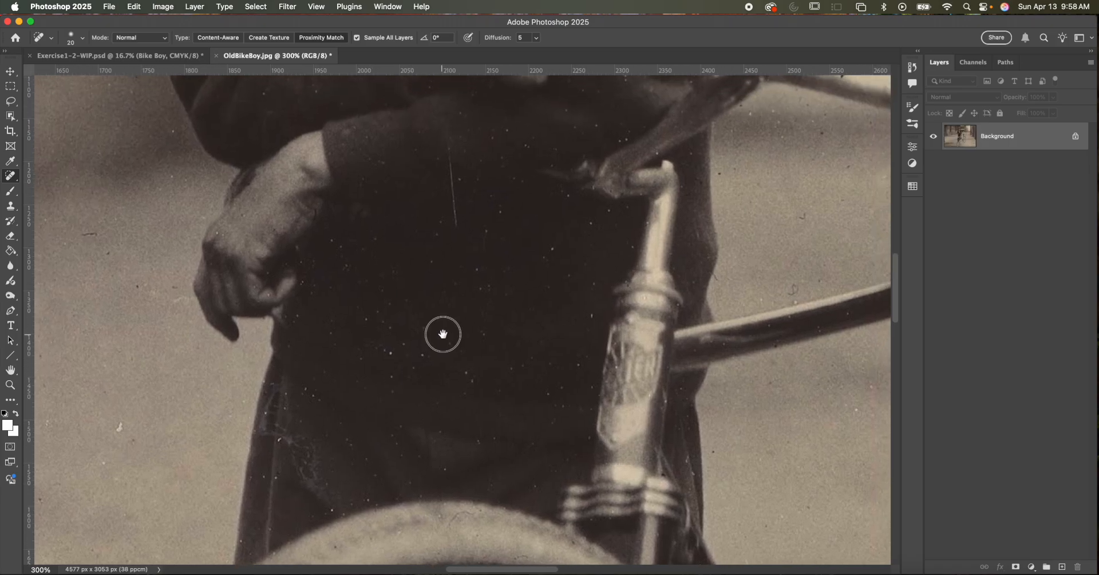
drag(442, 334, 372, 380)
drag(437, 353, 326, 363)
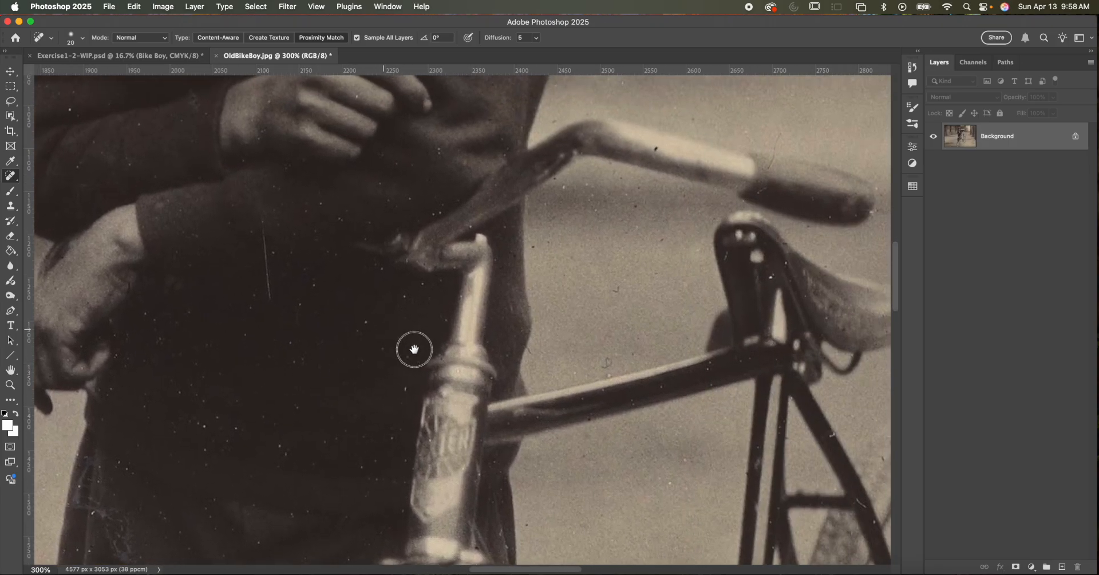
drag(403, 341, 459, 400)
drag(378, 356, 415, 393)
drag(344, 343, 442, 482)
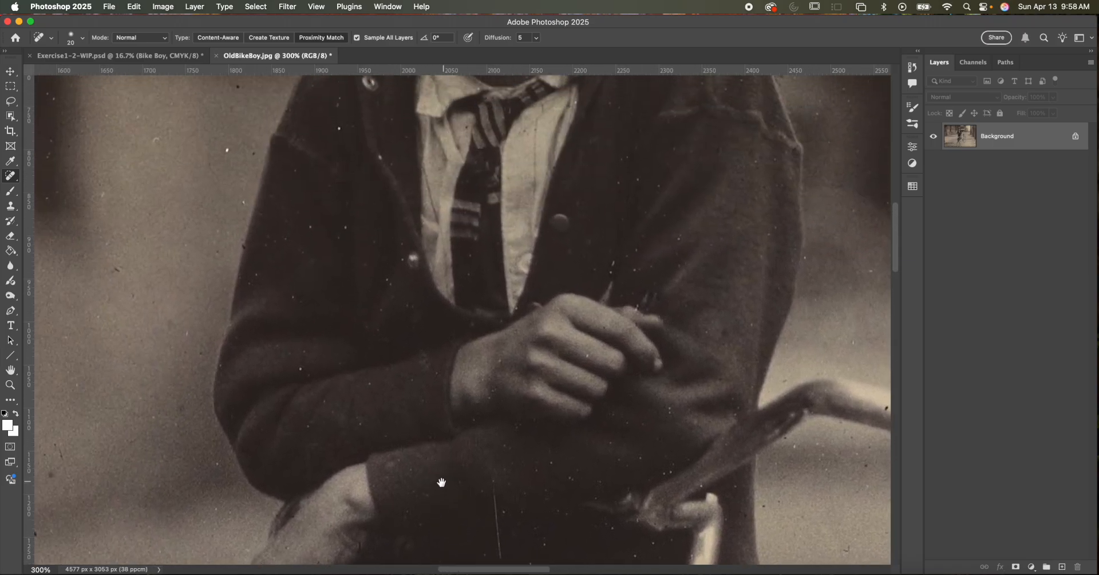
scroll(422, 360, up, 5)
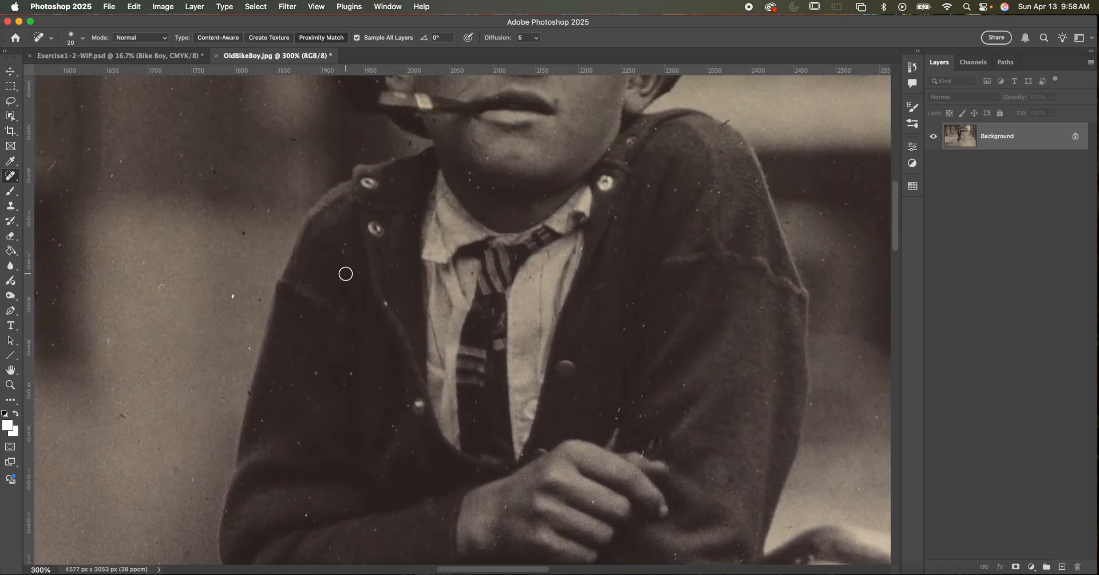
drag(390, 221, 335, 246)
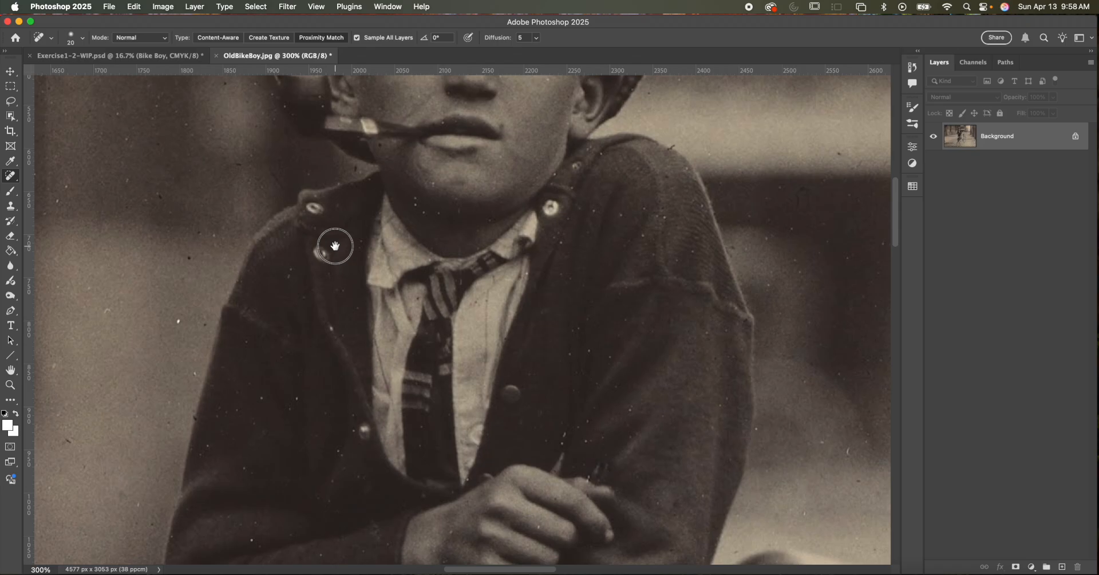
click(290, 270)
click(288, 276)
click(288, 276)
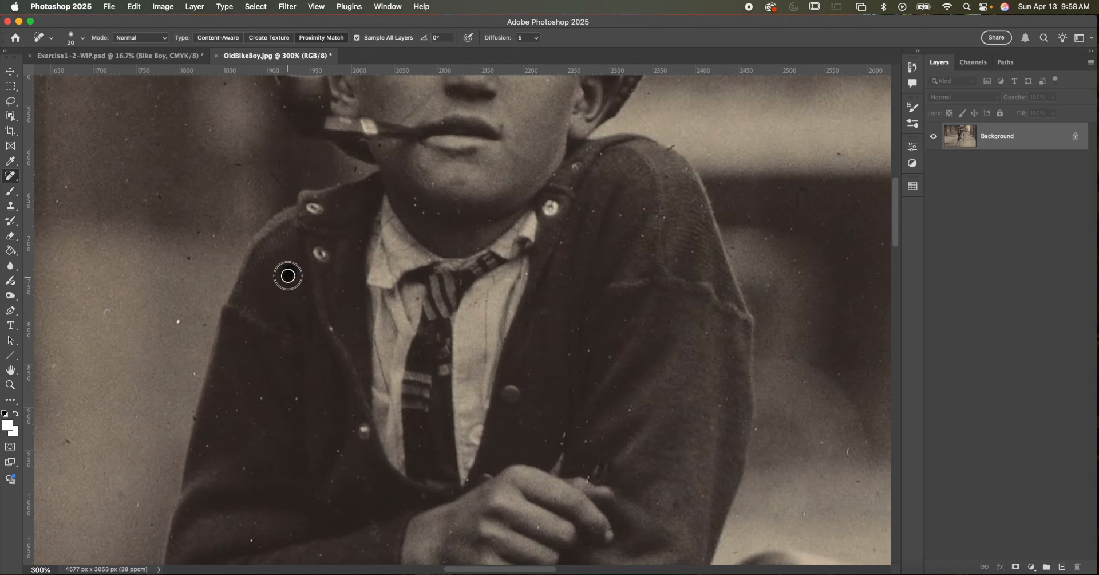
scroll(332, 252, up, 2)
scroll(332, 252, right, 2)
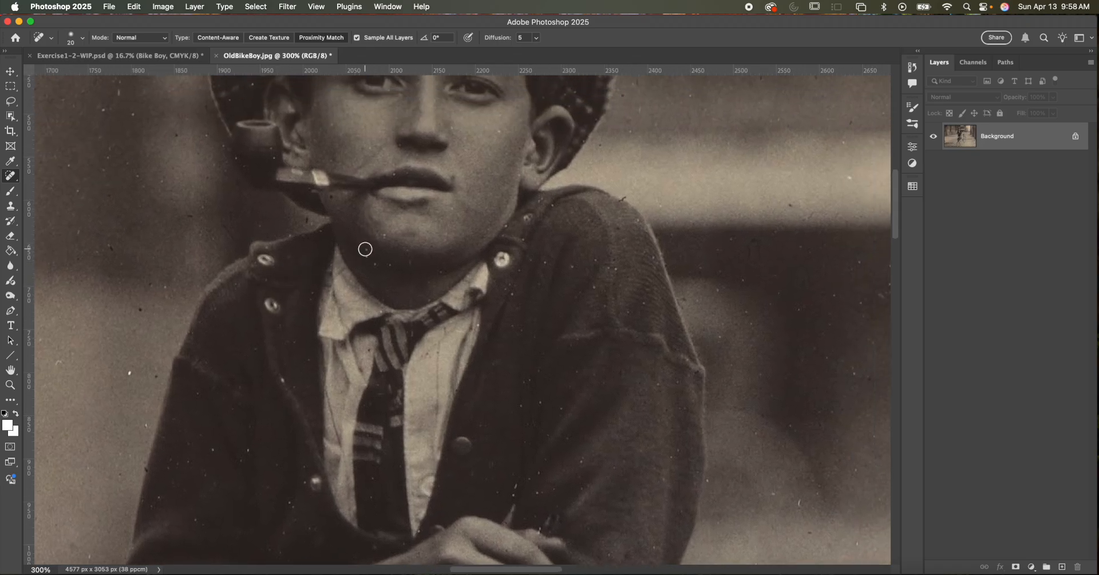
drag(364, 242, 367, 260)
- Activate the Healing Brush with a Sampled source and reduce its brush size to 15 px
right_click(11, 176)
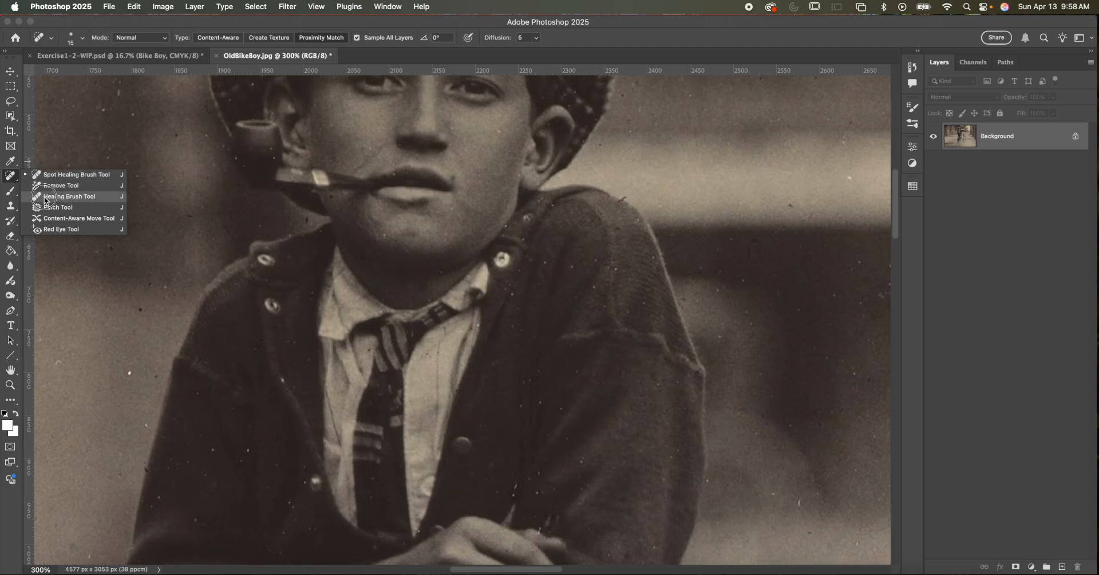
click(69, 197)
key(bracketleft)
key(bracketleft)
key(bracketleft)
key(bracketleft)
key(bracketleft)
key(bracketleft)
key(bracketleft)
key(bracketleft)
key(bracketleft)
key(bracketleft)
key(bracketleft)
key(bracketleft)
key(bracketleft)
key(bracketleft)
key(bracketleft)
key(bracketleft)
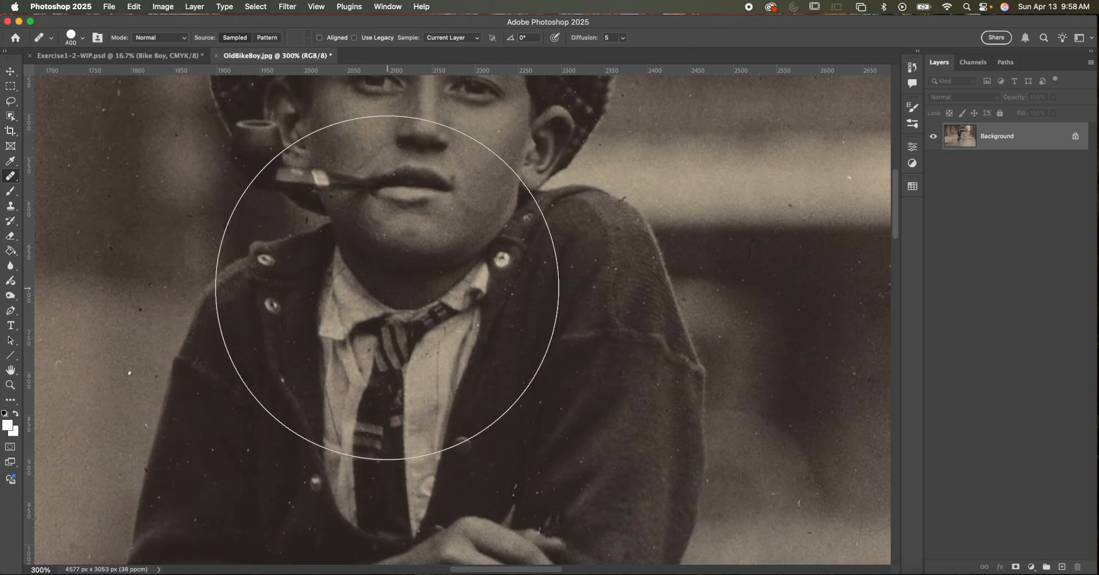
key(bracketleft)
key(bracketleft)
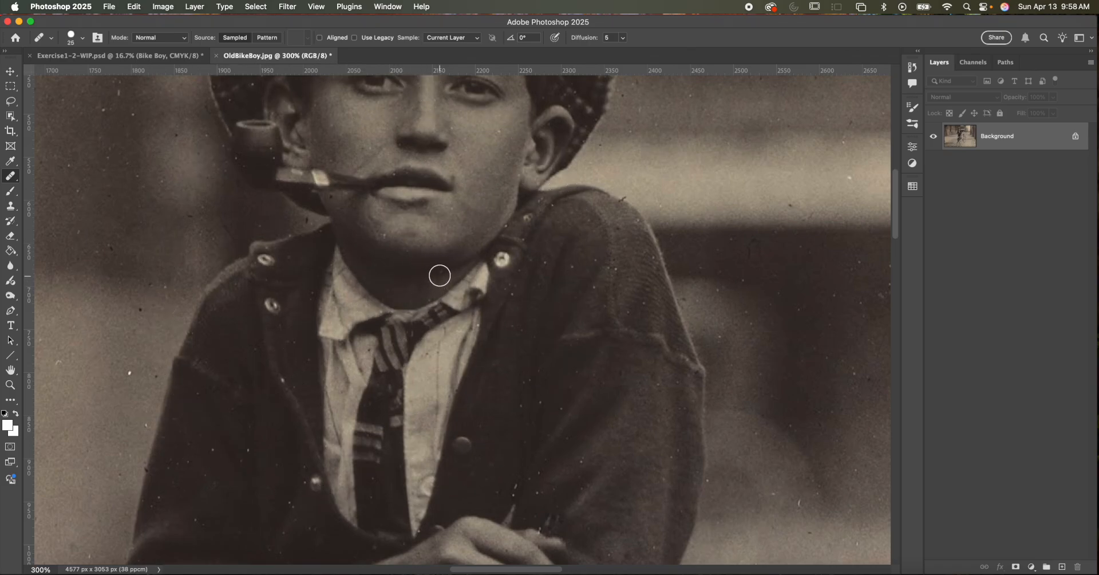
click(441, 273)
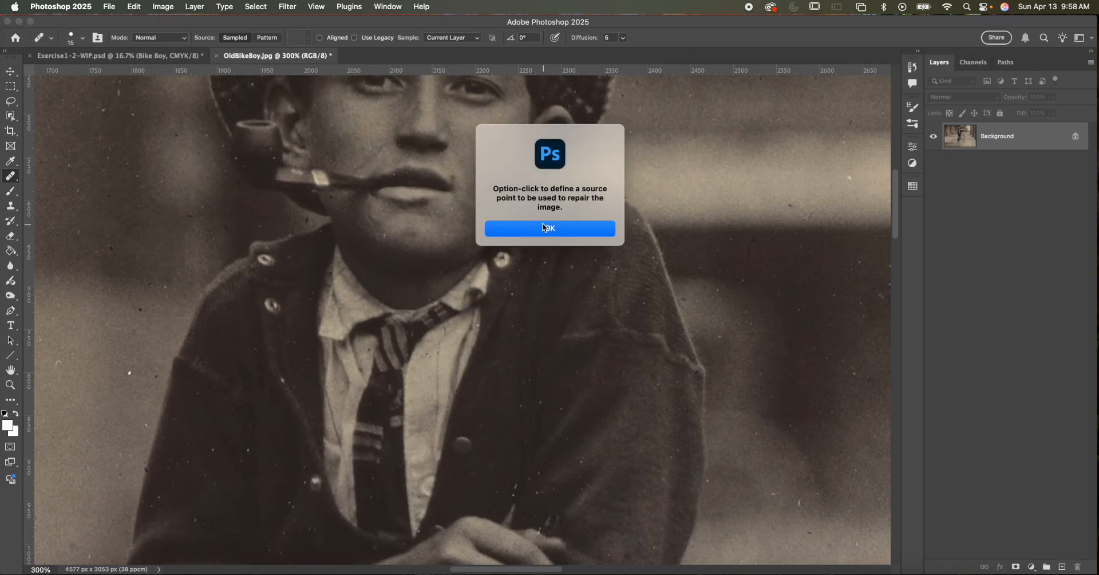
click(544, 228)
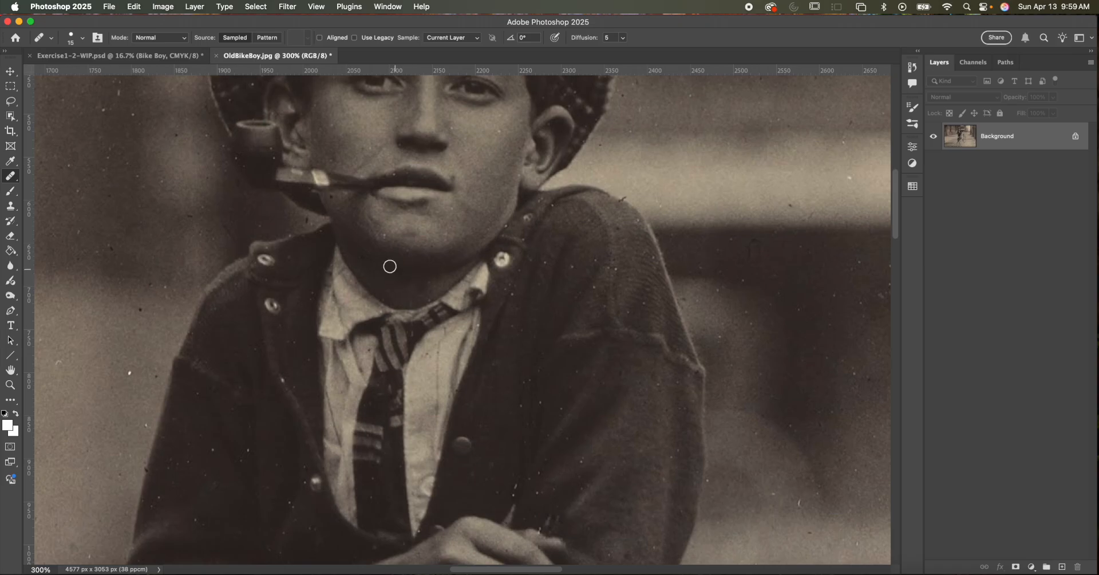
- Sample clean skin on the boy's neck and heal the specks beneath his chin with the Healing Brush
alt+click(400, 279)
mouse_move(375, 266)
mouse_down()
mouse_move(365, 253)
mouse_move(369, 325)
mouse_up()
alt+click(403, 285)
alt+click(400, 282)
key(space)
- Sample clean skin on the forehead and heal the dark speck between the eyebrows
drag(424, 232, 401, 308)
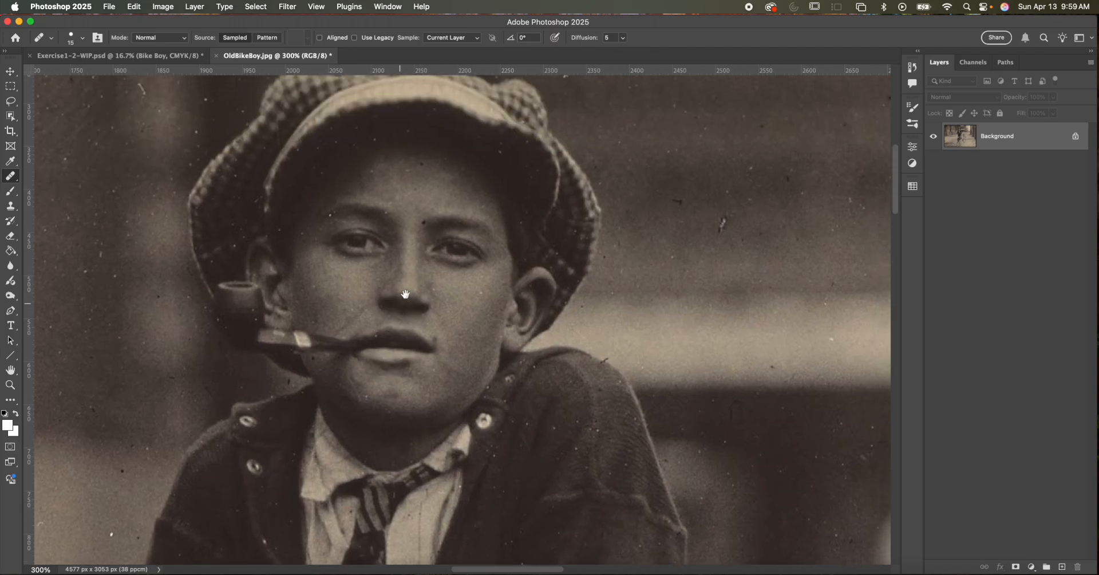
alt+click(413, 213)
click(424, 221)
alt+click(416, 190)
drag(479, 227, 474, 188)
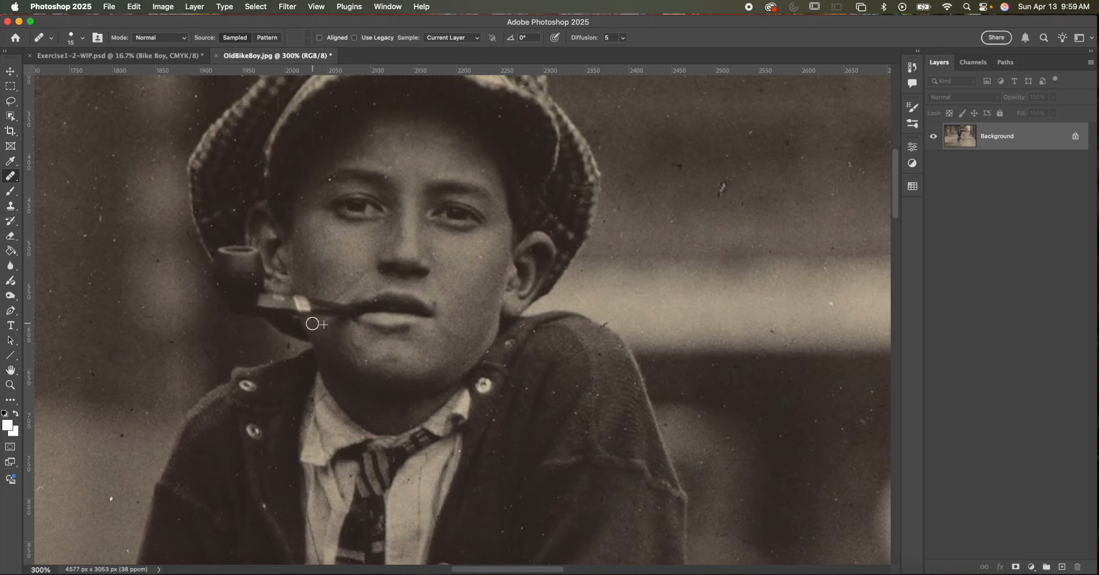
drag(420, 345, 422, 321)
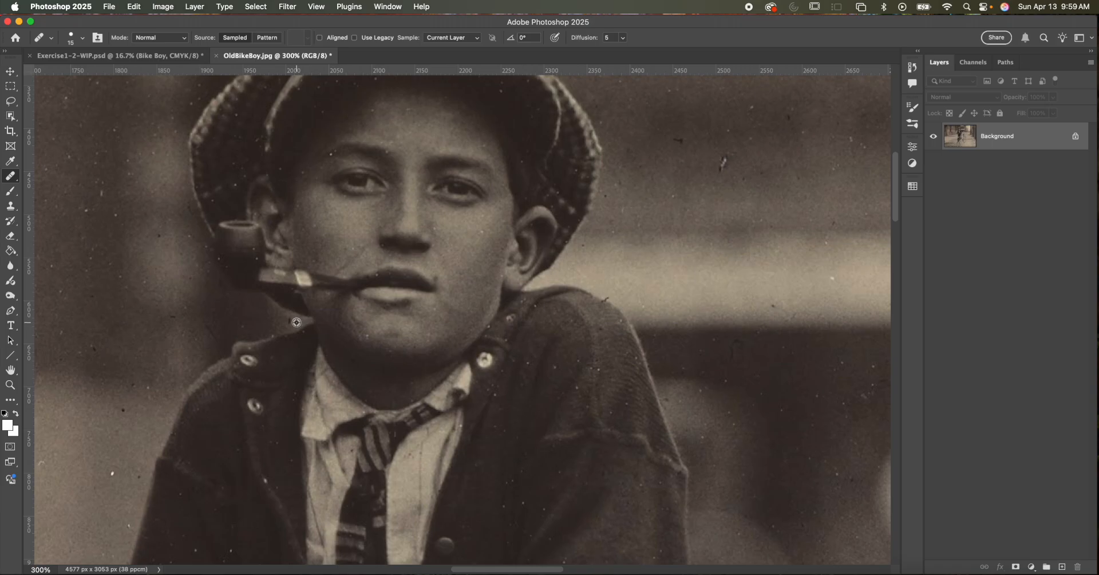
- Activate the Remove tool and set its mode to Generative AI on
right_click(13, 176)
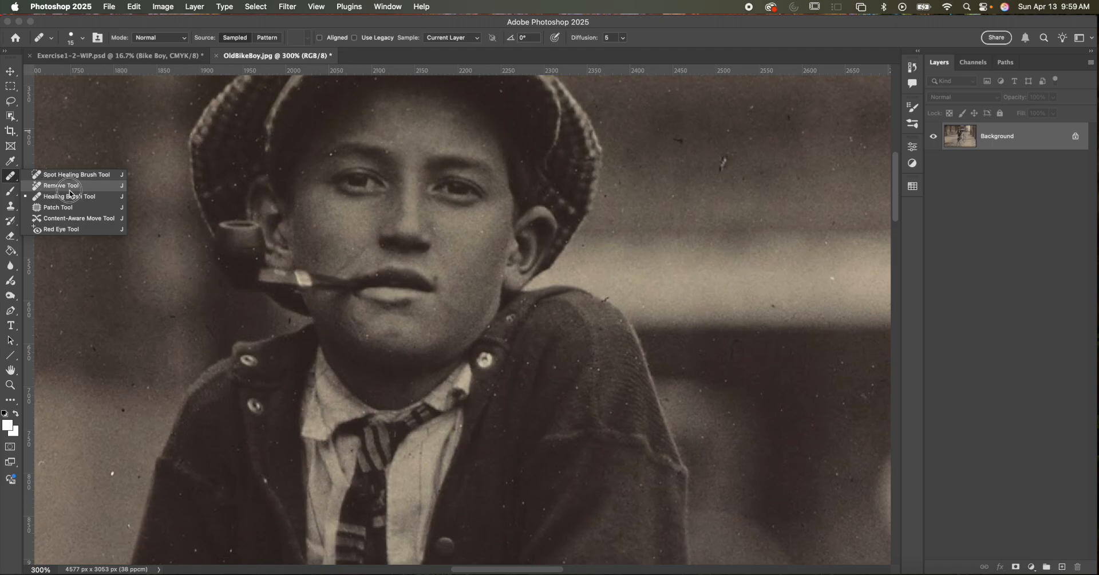
click(72, 189)
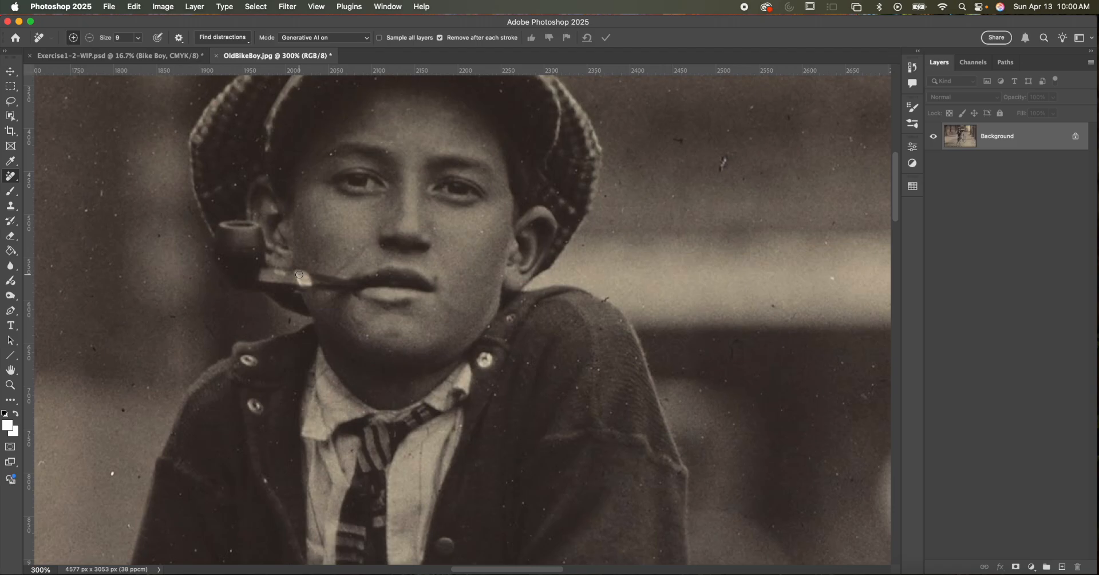
click(320, 39)
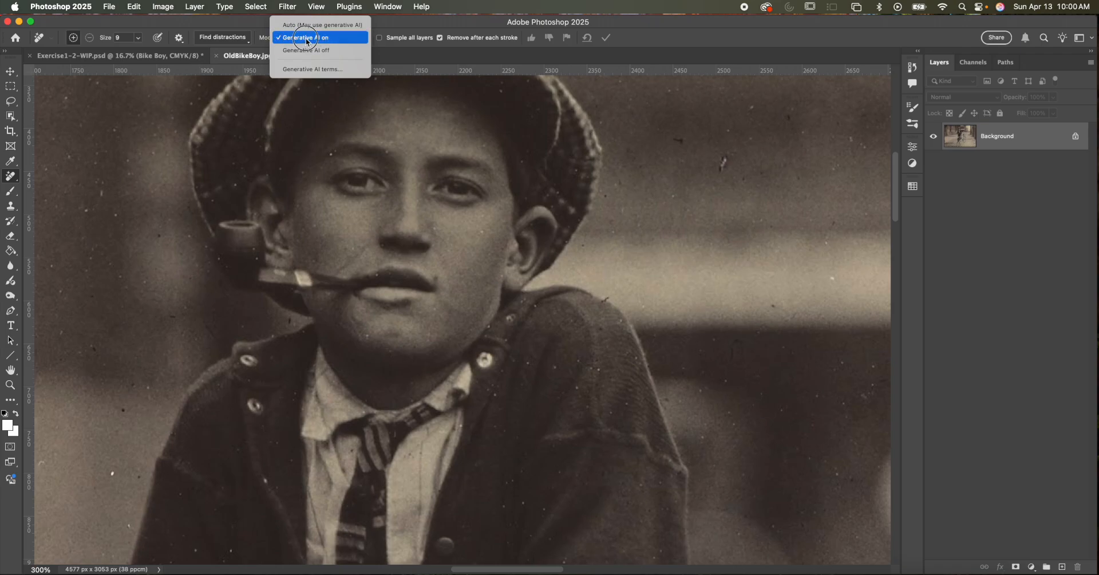
click(307, 40)
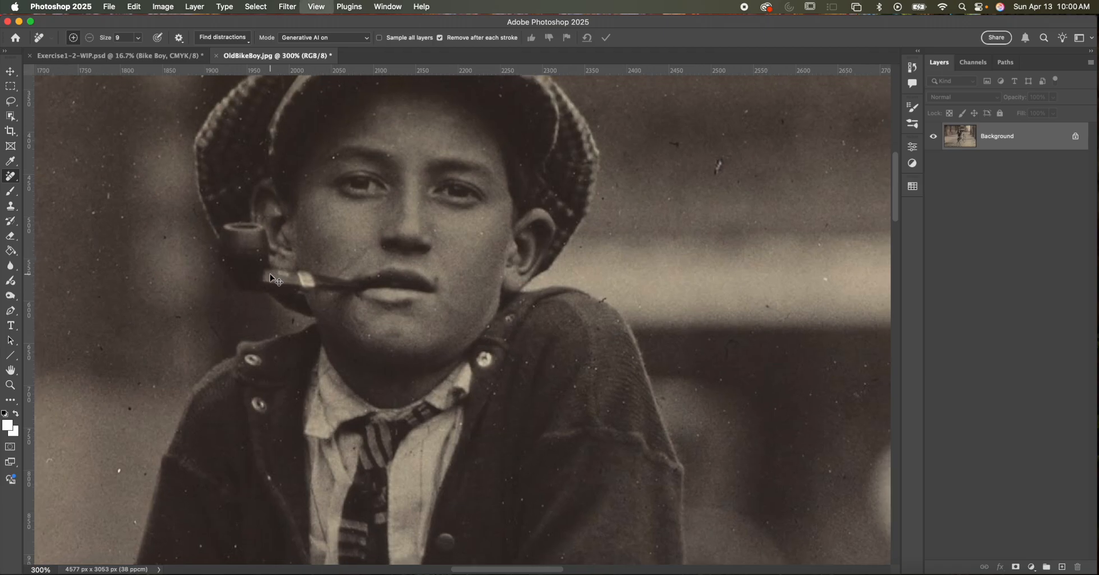
- Remove the whole pipe from bowl to mouthpiece by painting over it with the Remove tool at size 25
key(super+minus)
key(super+plus)
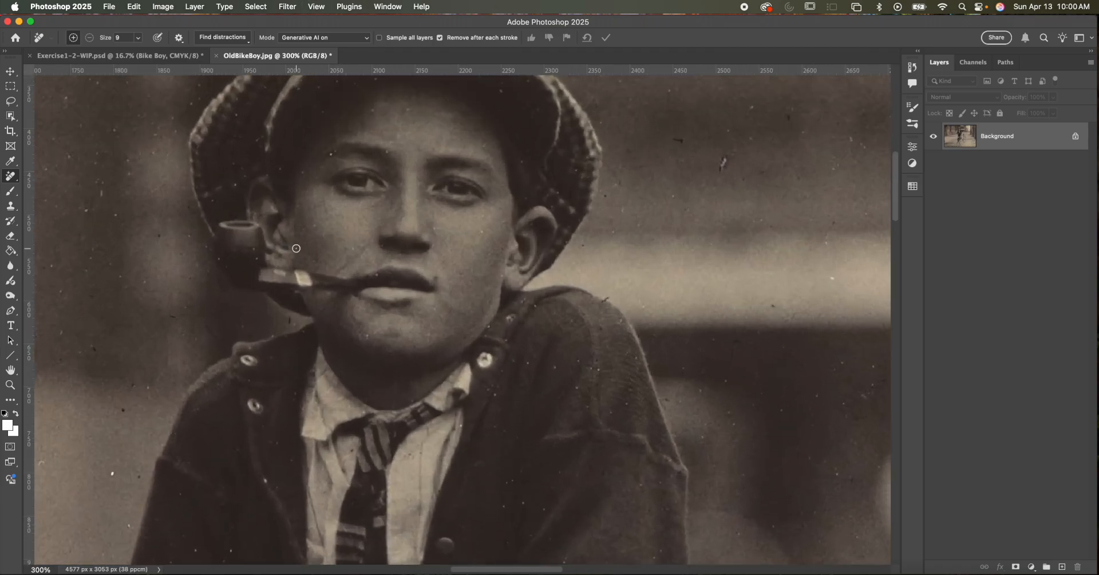
drag(296, 248, 324, 296)
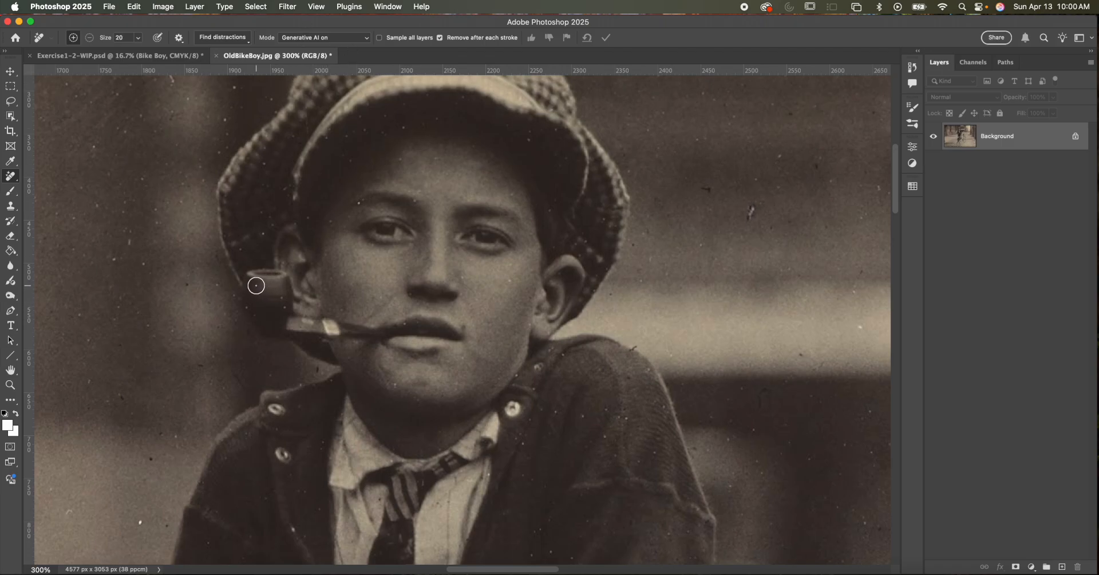
mouse_move(253, 279)
mouse_down()
mouse_move(279, 280)
mouse_move(252, 280)
mouse_move(265, 329)
mouse_move(279, 318)
mouse_move(280, 283)
mouse_move(272, 315)
mouse_move(264, 291)
mouse_move(280, 321)
mouse_move(294, 324)
mouse_move(283, 326)
mouse_move(383, 333)
mouse_up()
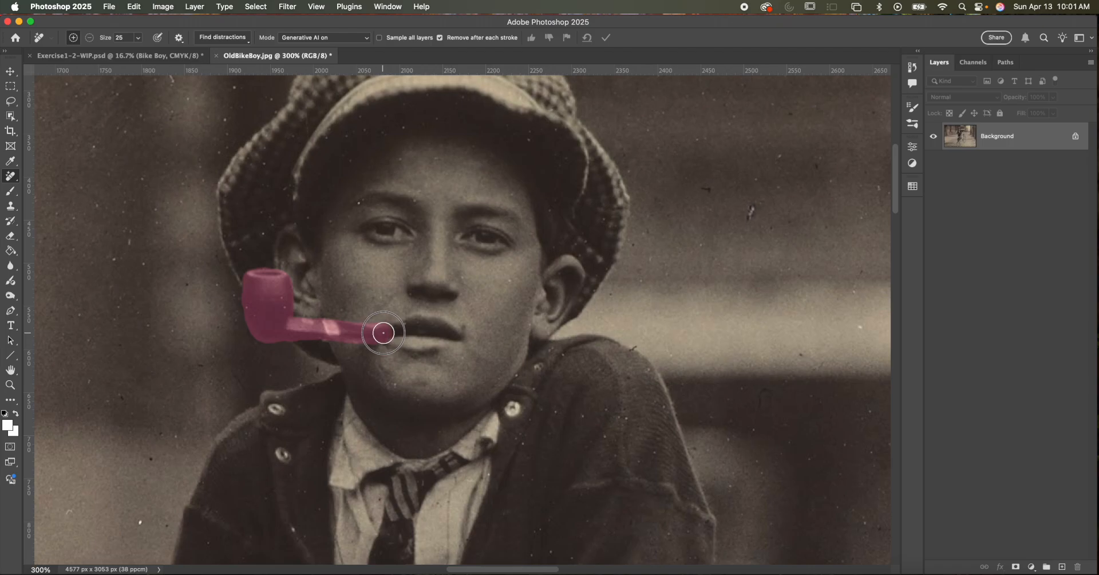
drag(382, 333, 392, 329)
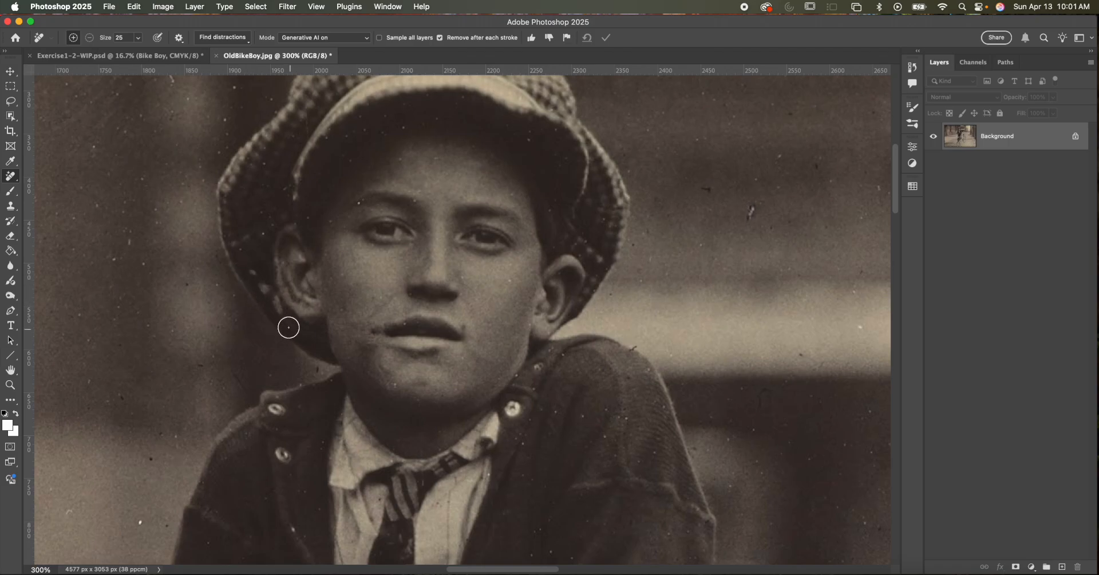
- Reduce the Remove tool to size 10 and clean up the leftover marks on the cap's edge beside the ear
key(bracketleft)
key(bracketleft)
key(bracketleft)
drag(256, 275, 248, 269)
click(259, 273)
- Heal the remaining pipe traces along the cap's edge, below the ear and at the mouth corner with the Spot Healing Brush
right_click(12, 177)
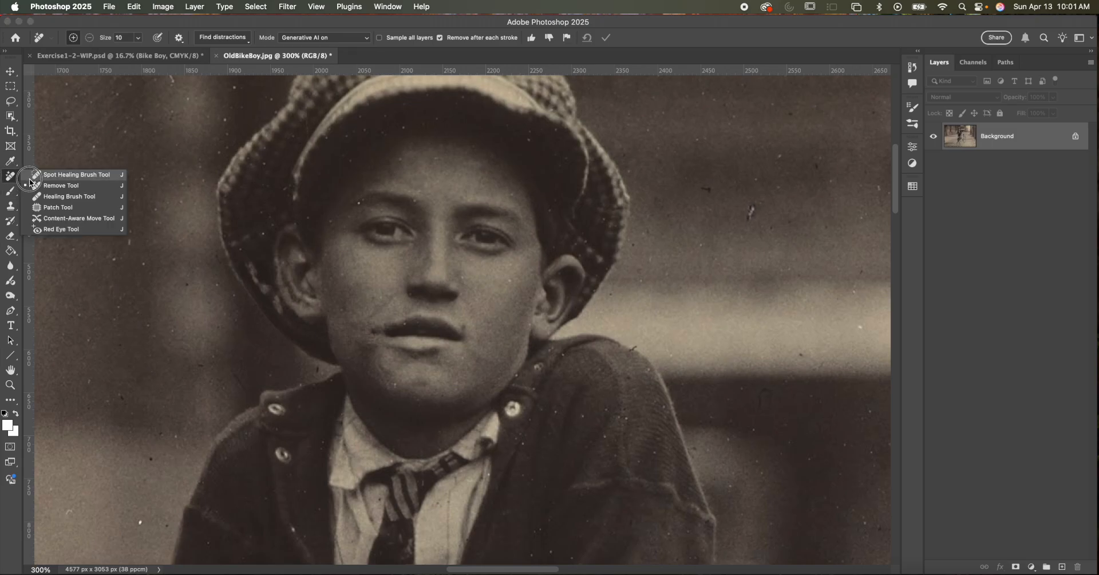
click(68, 175)
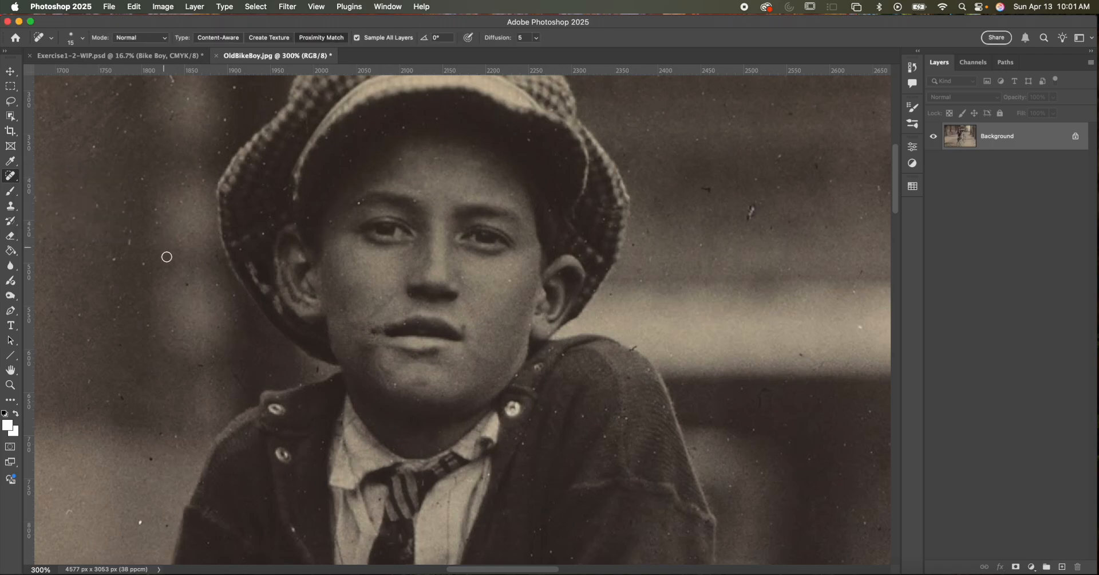
key(bracketright)
drag(264, 288, 245, 255)
key(bracketleft)
mouse_move(273, 297)
mouse_down()
mouse_move(299, 336)
mouse_move(270, 294)
mouse_up()
drag(367, 336, 375, 326)
mouse_move(290, 321)
mouse_down()
mouse_move(273, 298)
mouse_move(282, 313)
mouse_up()
drag(395, 341, 391, 338)
- Select the intact corner of the boy's mouth with the Content-Aware Move tool in Extend mode
right_click(11, 177)
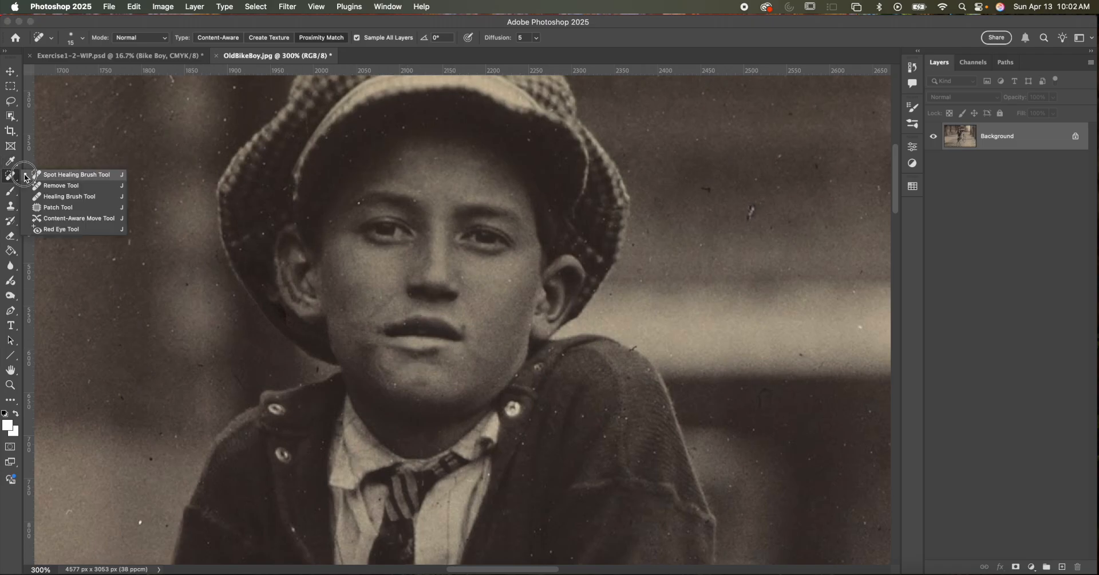
click(87, 221)
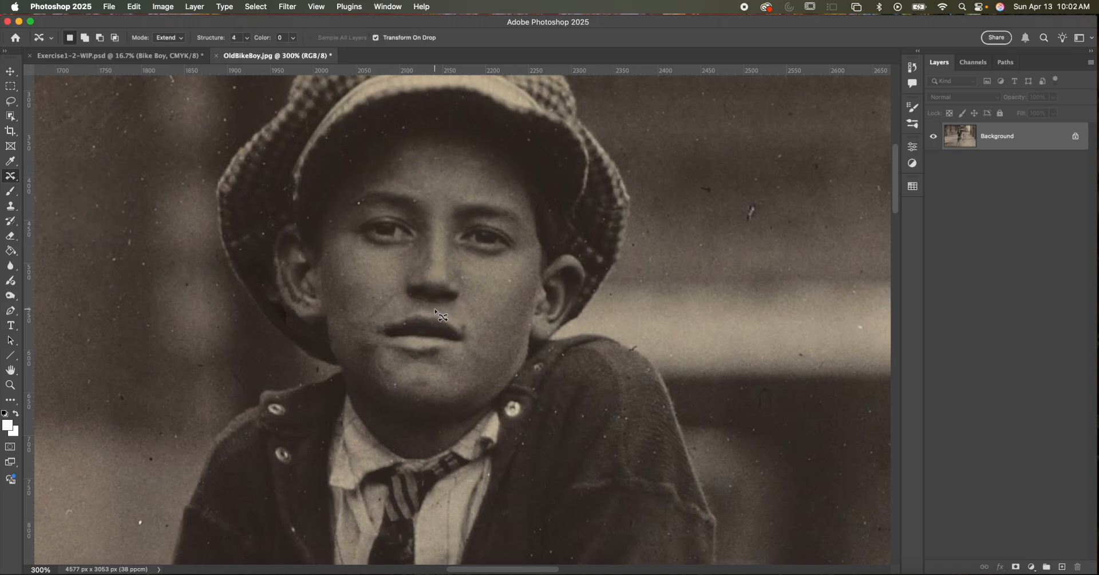
mouse_move(439, 313)
mouse_down()
mouse_move(415, 327)
mouse_move(421, 346)
mouse_move(431, 337)
mouse_move(440, 355)
mouse_move(471, 350)
mouse_move(472, 330)
mouse_move(439, 314)
mouse_up()
click(168, 38)
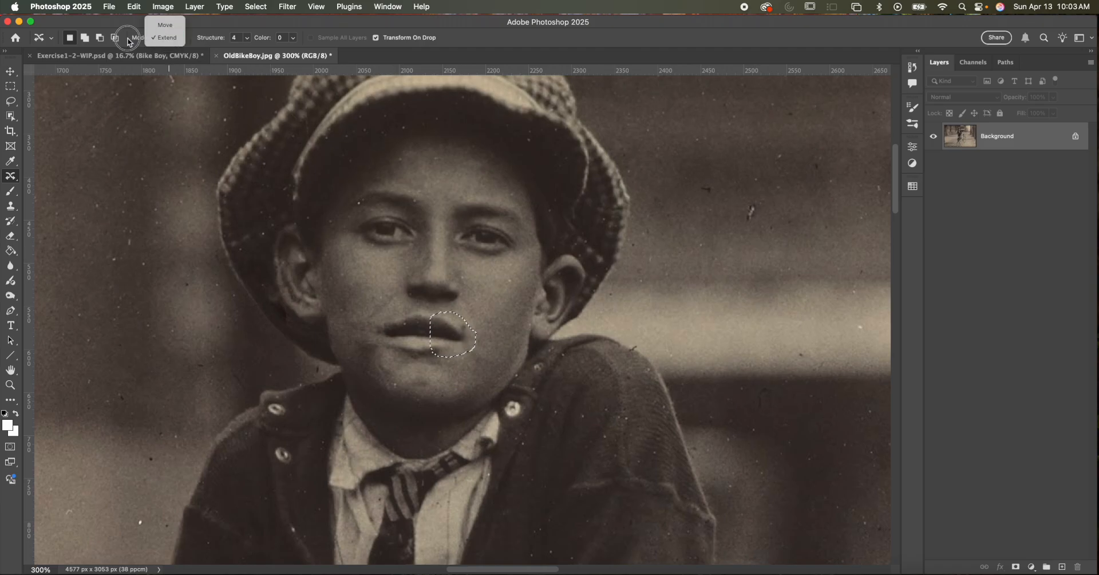
click(161, 39)
- Place a copy of the selected mouth corner over the damaged side of the mouth and flip it horizontally
drag(455, 335, 409, 336)
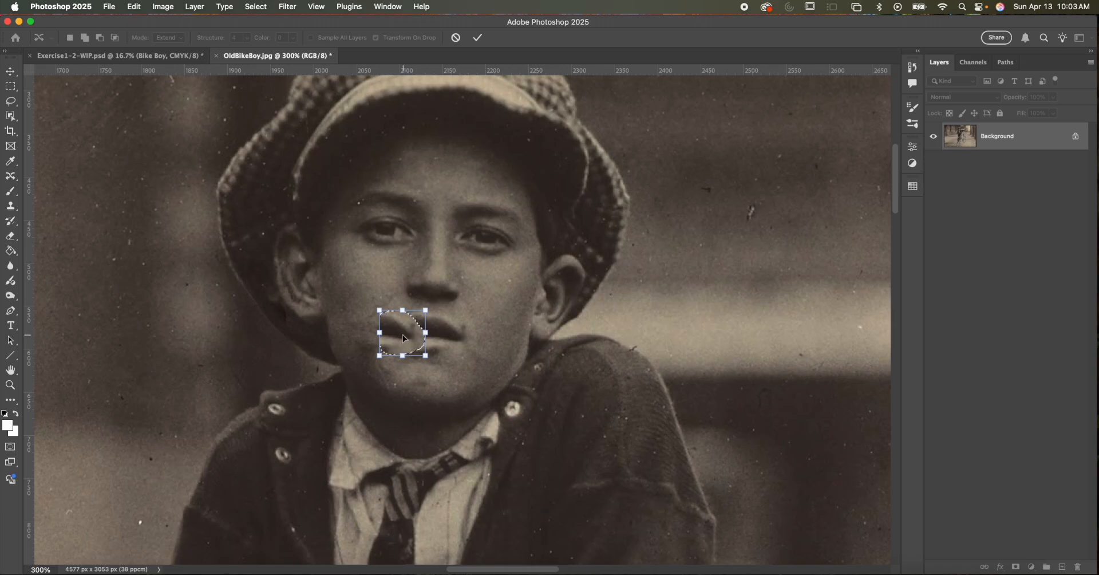
right_click(403, 335)
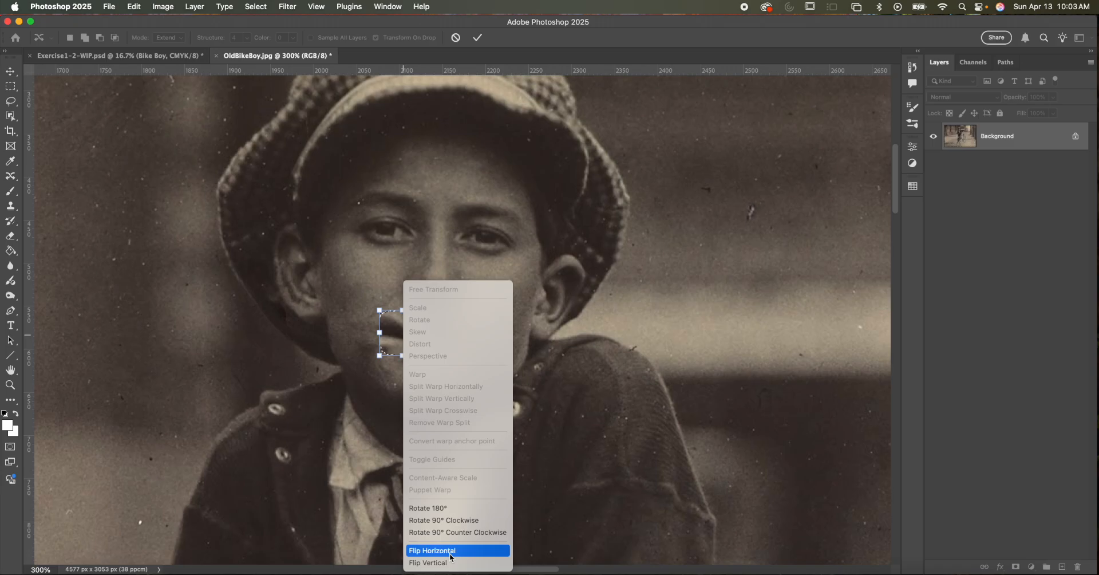
click(433, 550)
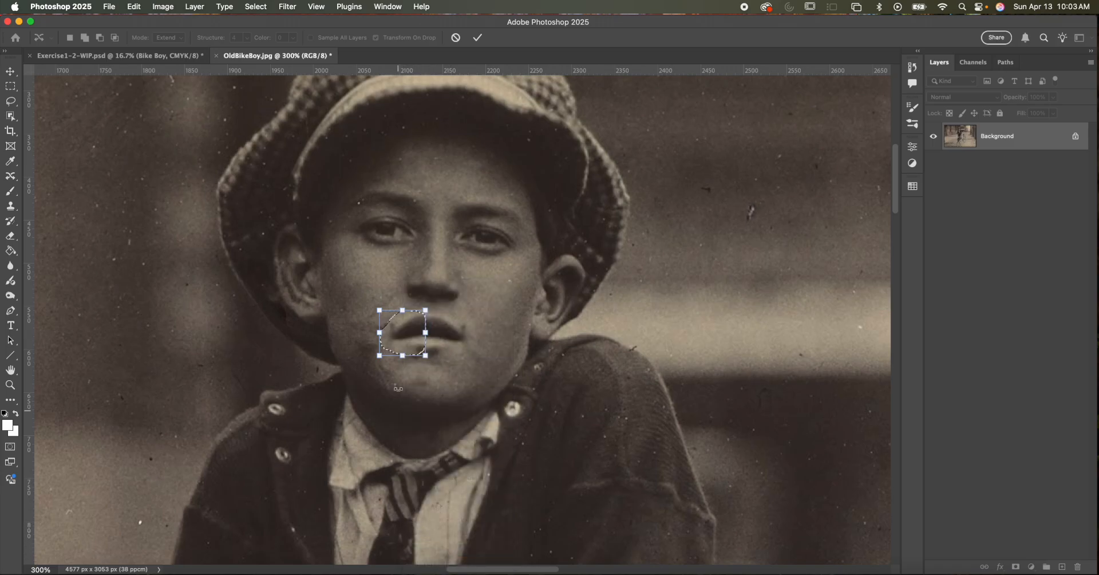
- Rotate the mirrored mouth corner slightly to line up with the lips, commit the placement and deselect it
drag(436, 302, 438, 305)
drag(398, 339, 395, 341)
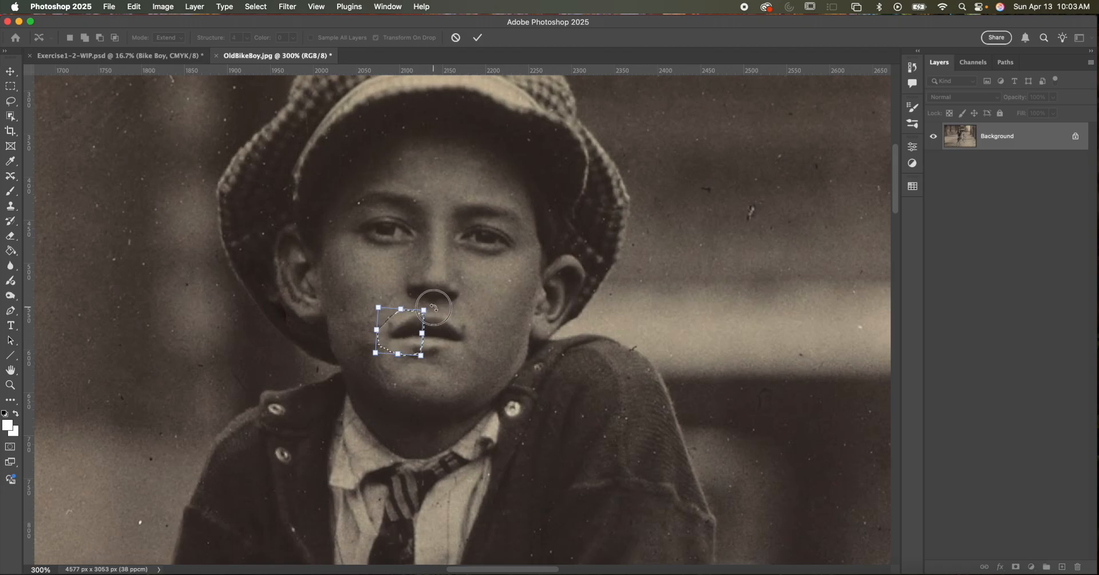
drag(435, 306, 395, 339)
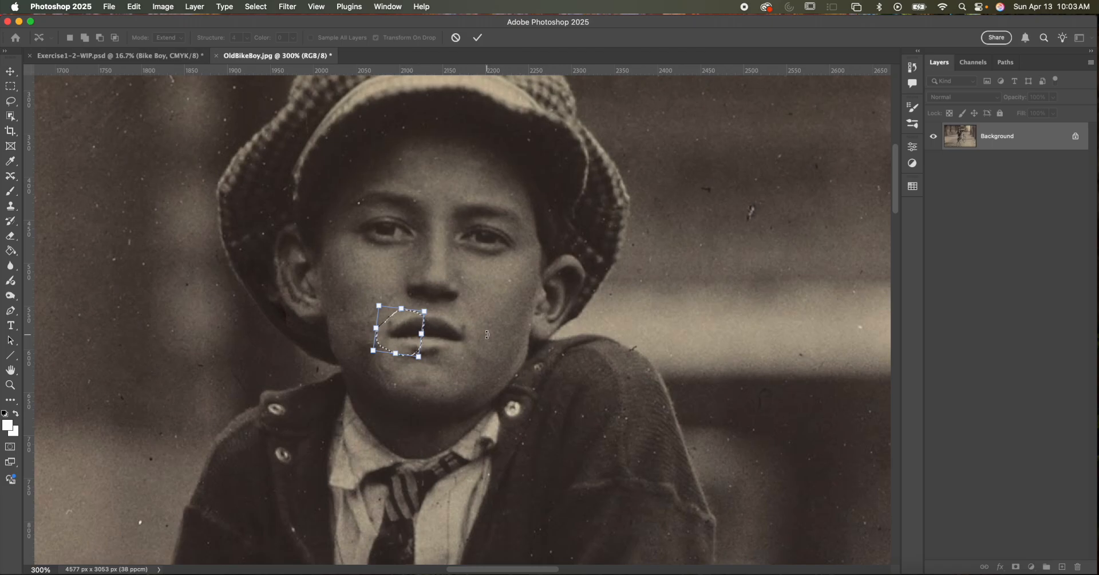
key(Return)
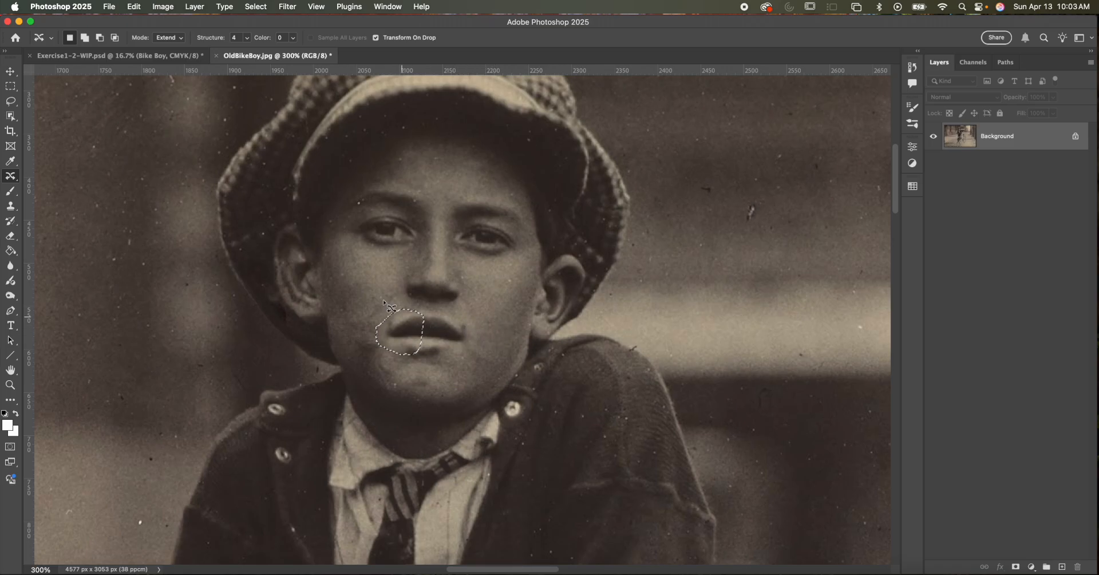
click(431, 293)
- Heal the marks around the rebuilt mouth corner and the cheek above it with the Spot Healing Brush at up to size 35
right_click(13, 176)
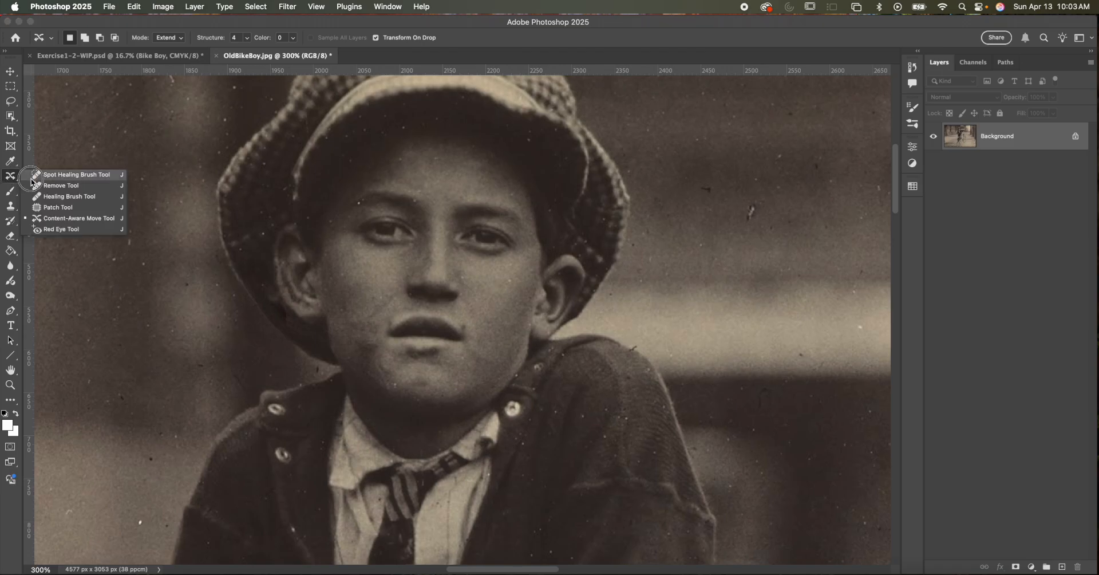
click(62, 174)
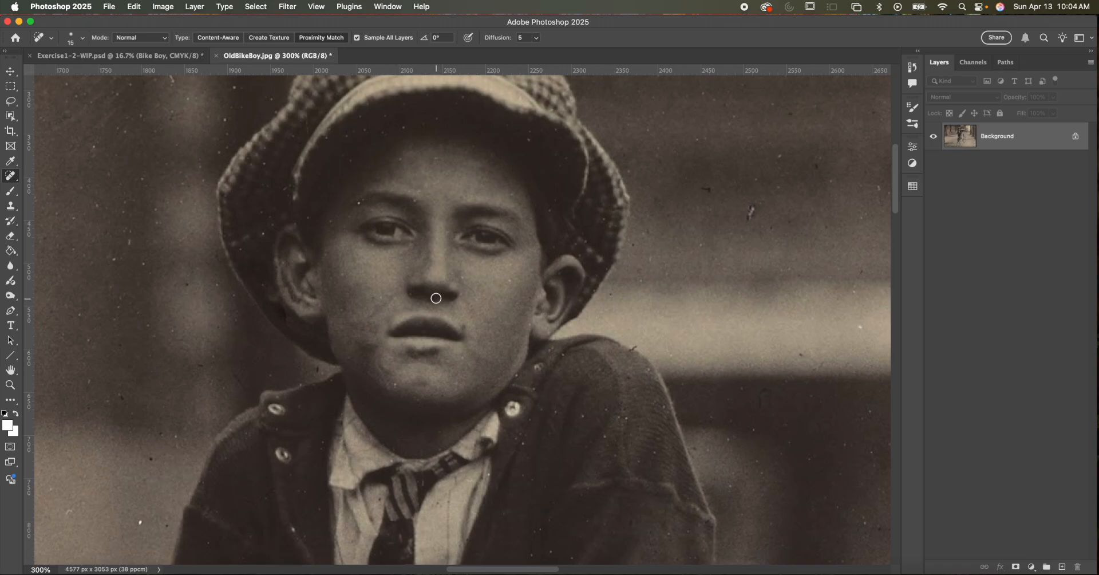
click(389, 321)
drag(393, 295, 384, 314)
key(])
drag(376, 312, 369, 310)
- Patch the dark area on the cheek beside the rebuilt mouth corner with the Patch tool and deselect it
click(11, 176)
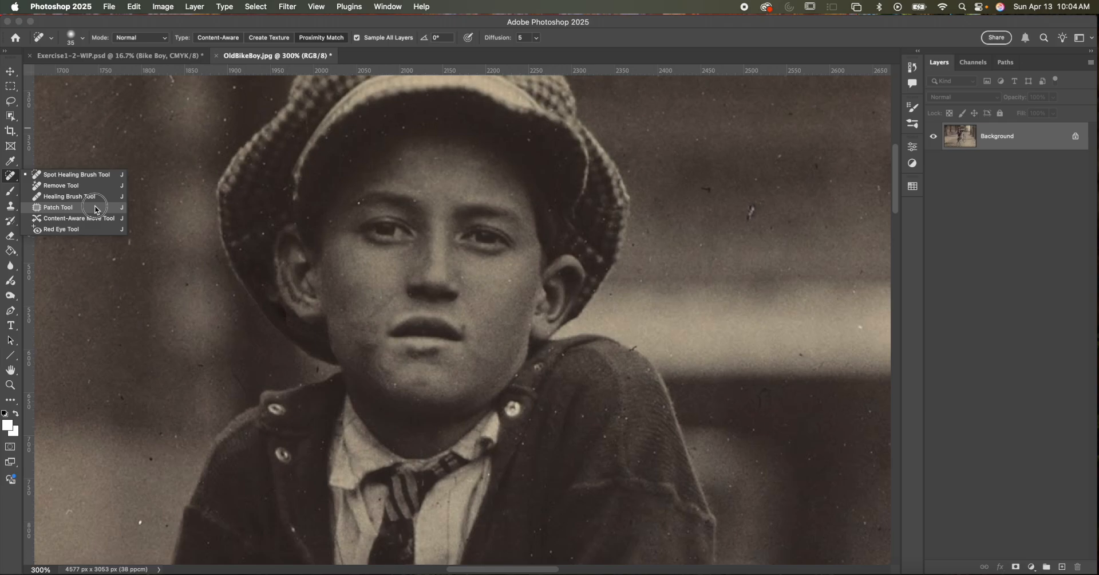
click(78, 208)
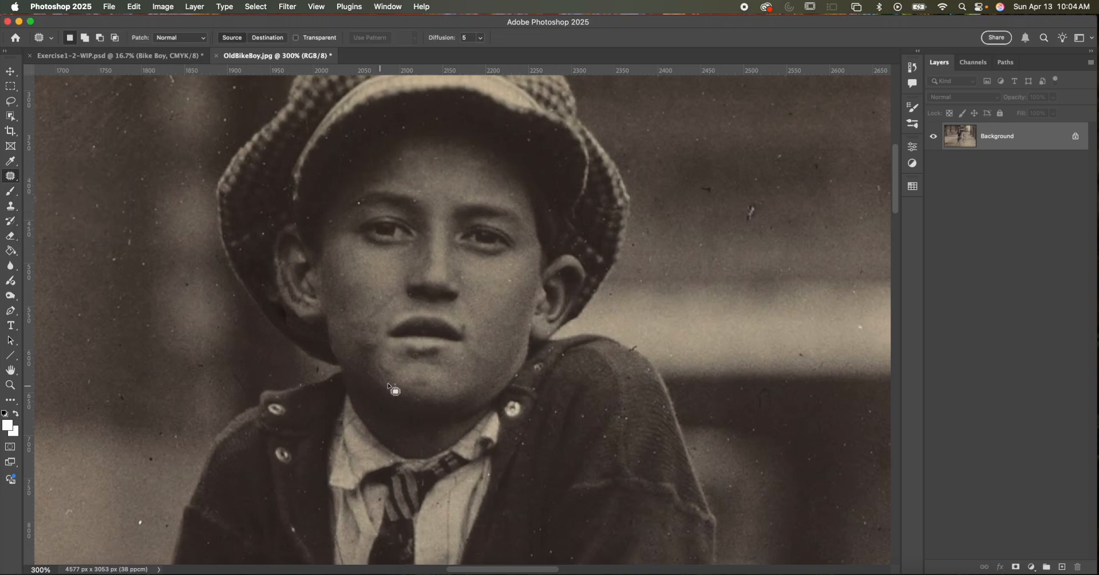
mouse_move(375, 380)
mouse_down()
mouse_move(377, 344)
mouse_move(361, 339)
mouse_move(352, 366)
mouse_move(377, 382)
mouse_up()
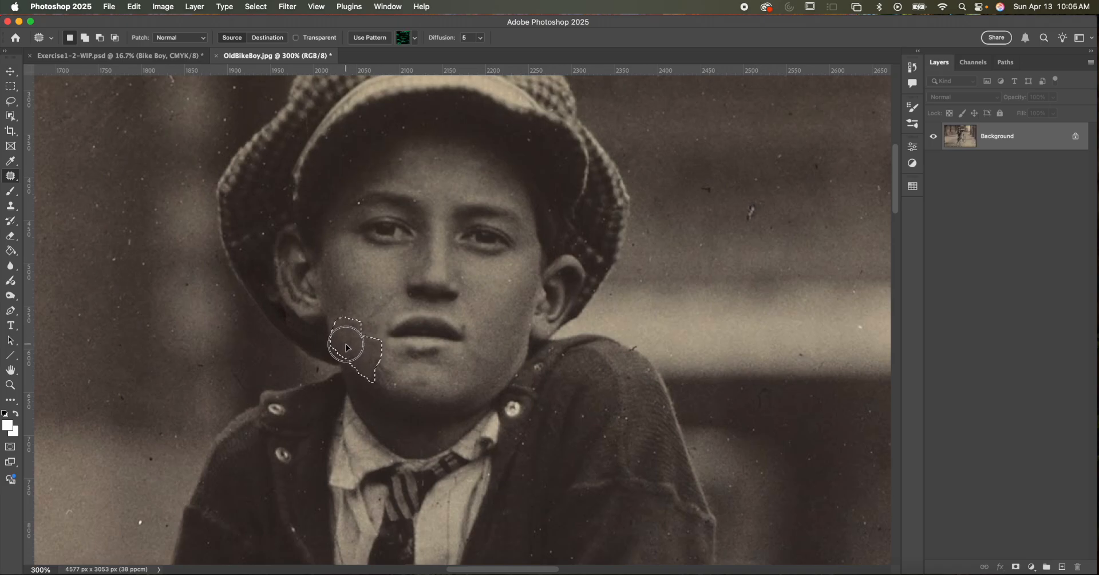
drag(345, 346, 348, 347)
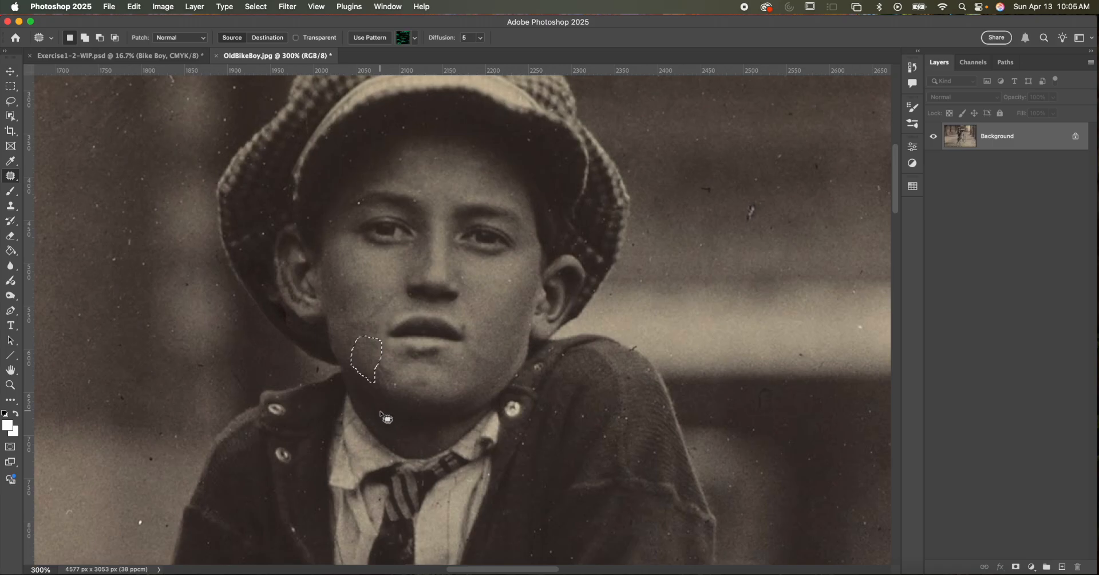
key(super+d)
- Patch the uneven skin on the cheek above the mouth corner and on the boy's chin, clearing each selection
mouse_move(376, 324)
mouse_down()
mouse_move(380, 283)
mouse_move(404, 288)
mouse_move(372, 309)
mouse_move(375, 321)
mouse_up()
mouse_move(383, 311)
mouse_down()
mouse_move(366, 310)
mouse_move(375, 300)
mouse_up()
key(super+d)
mouse_move(416, 390)
mouse_down()
mouse_move(429, 387)
mouse_move(427, 373)
mouse_move(405, 382)
mouse_move(444, 392)
mouse_up()
click(487, 396)
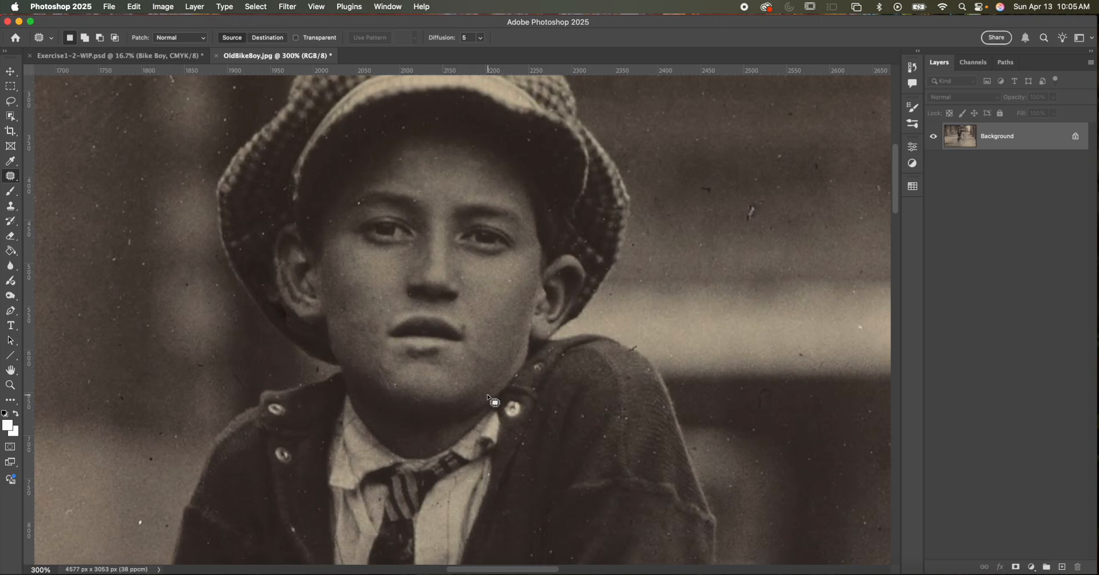
- Heal the cheek beside the nose and, with a size 15 brush, the speck at the eyebrow using the Spot Healing Brush
right_click(10, 176)
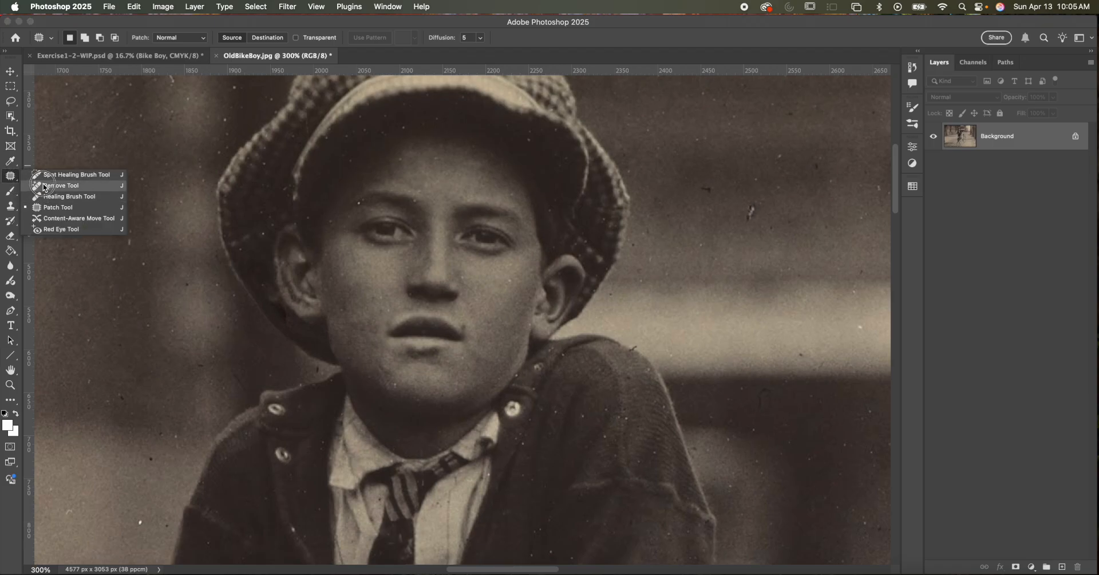
click(41, 175)
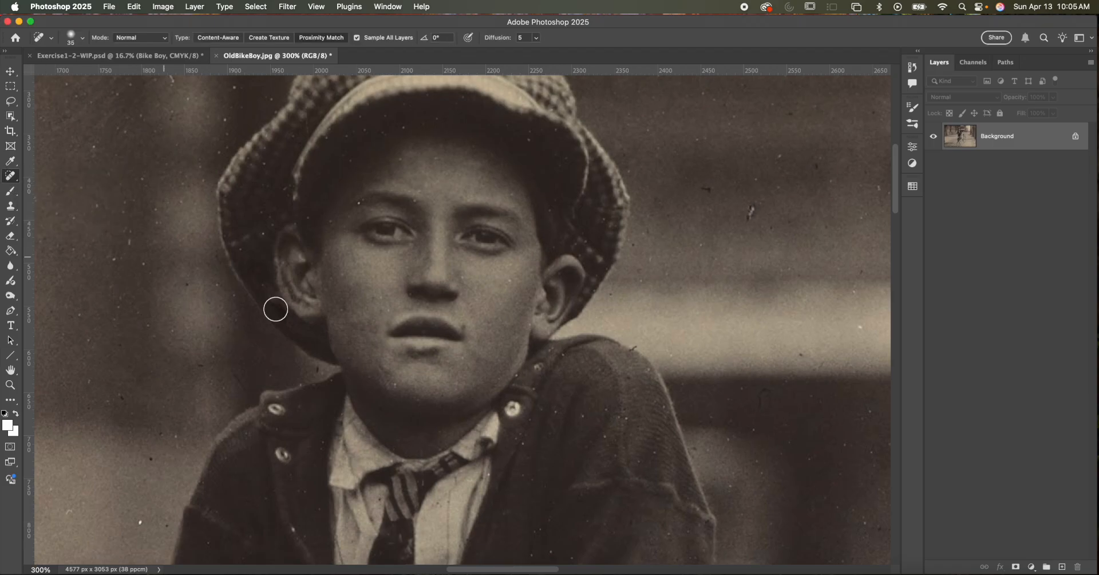
click(382, 297)
key(bracketleft)
click(360, 203)
- Patch the marked cap edge beside the boy's ear with texture from farther down the edge, and deselect it
click(14, 177)
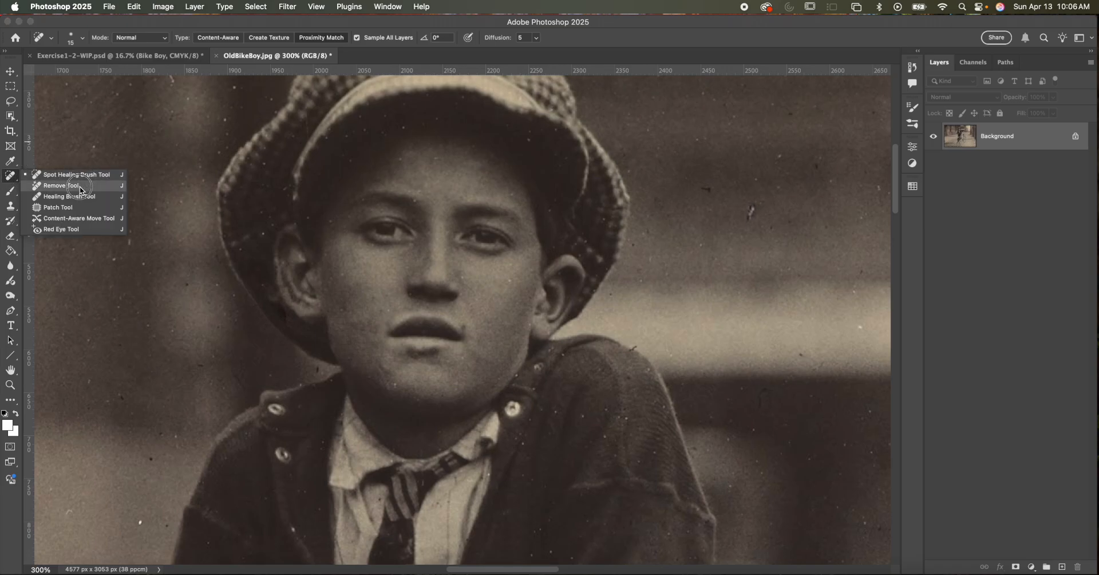
click(81, 207)
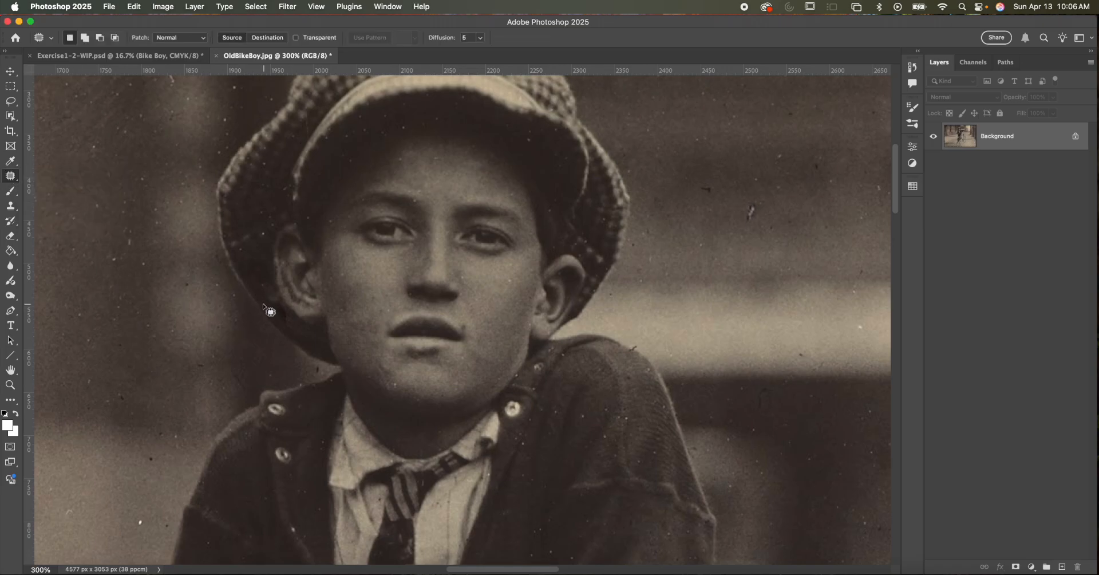
mouse_move(265, 297)
mouse_down()
mouse_move(284, 305)
mouse_move(288, 328)
mouse_move(267, 300)
mouse_up()
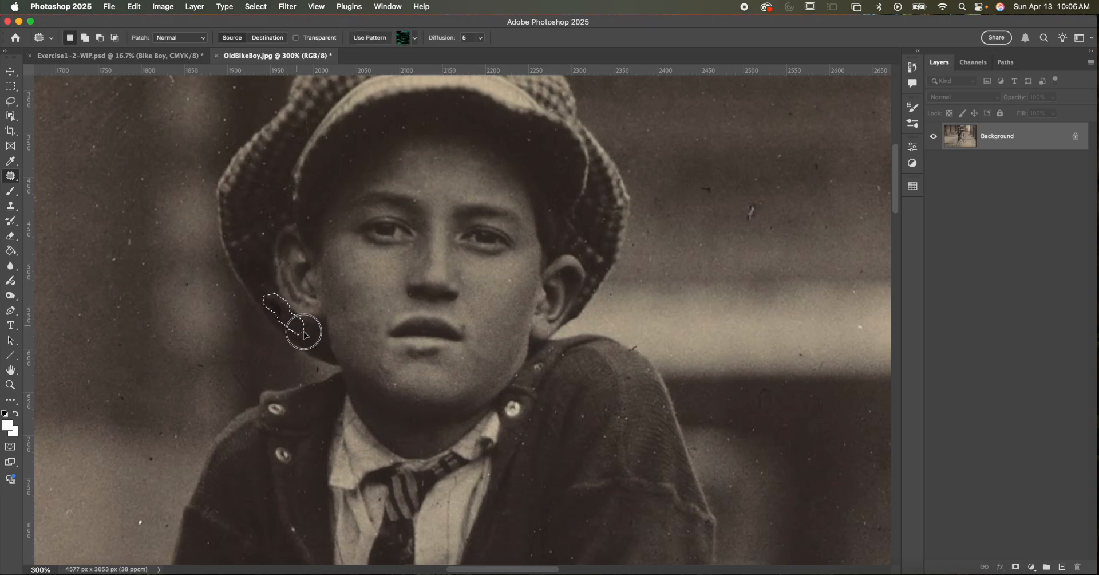
drag(313, 343, 312, 340)
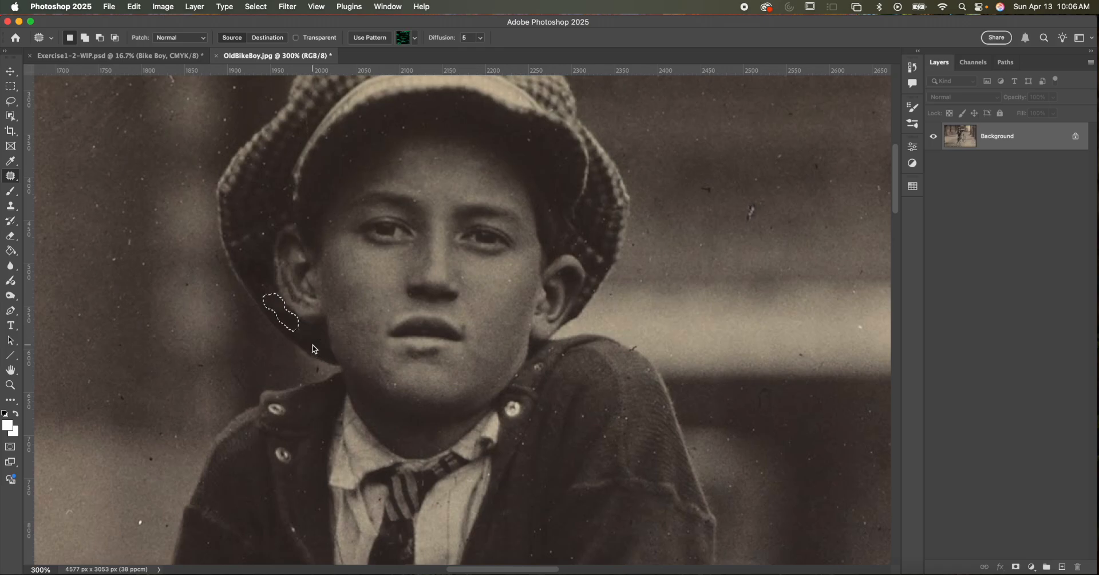
click(371, 332)
- Heal the remaining specks on the cap, the background, the chin and above the mouth with the Spot Healing Brush
right_click(10, 176)
click(52, 174)
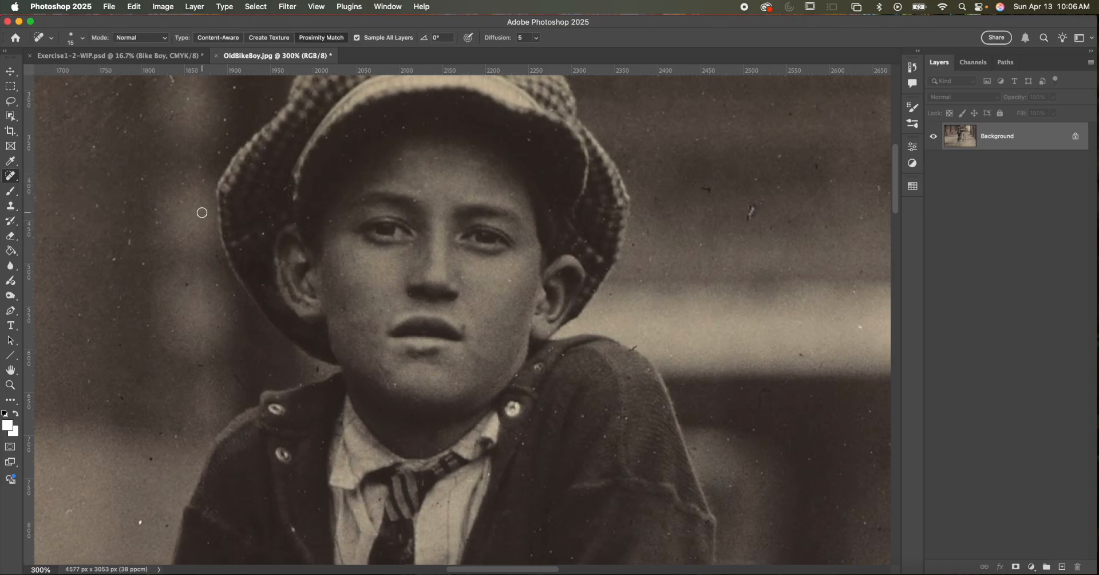
click(262, 234)
click(753, 205)
click(395, 386)
click(393, 311)
- Set the Spot Healing Brush to the Content-Aware type at size 20
key(super+minus)
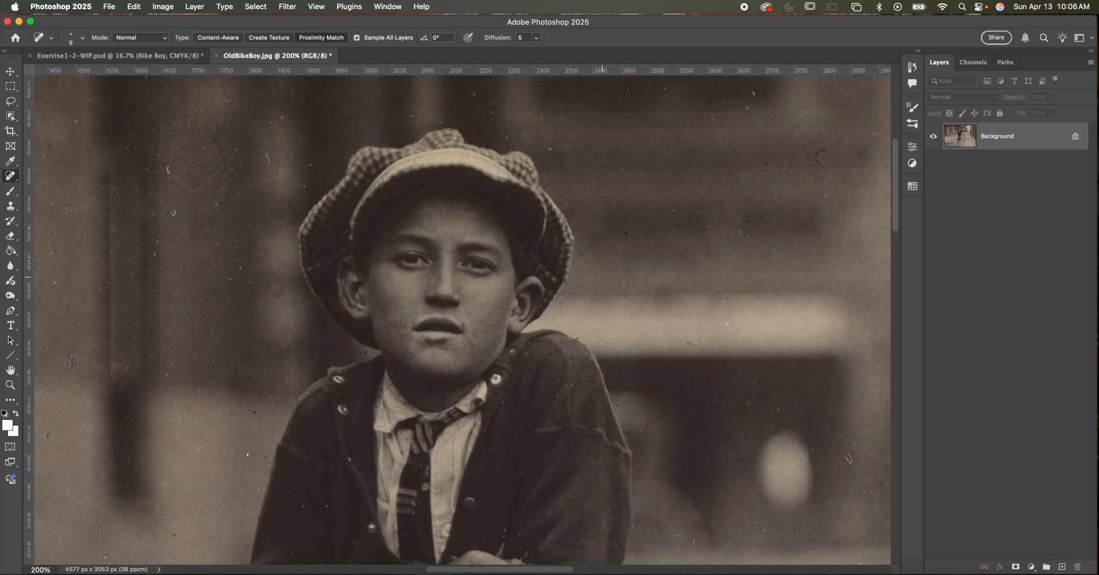
drag(588, 321, 592, 260)
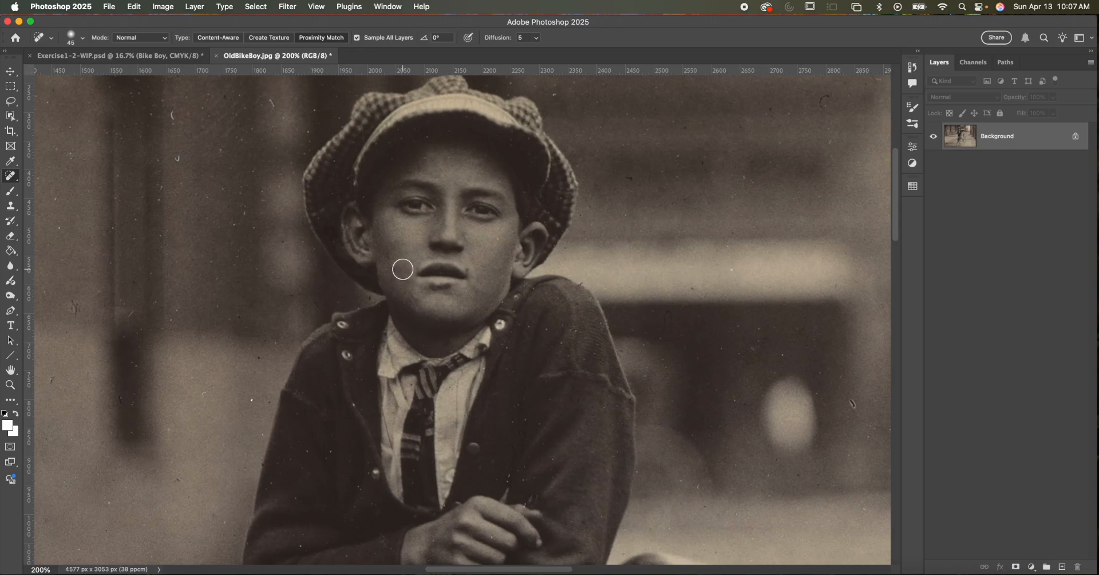
key(bracketright)
click(210, 37)
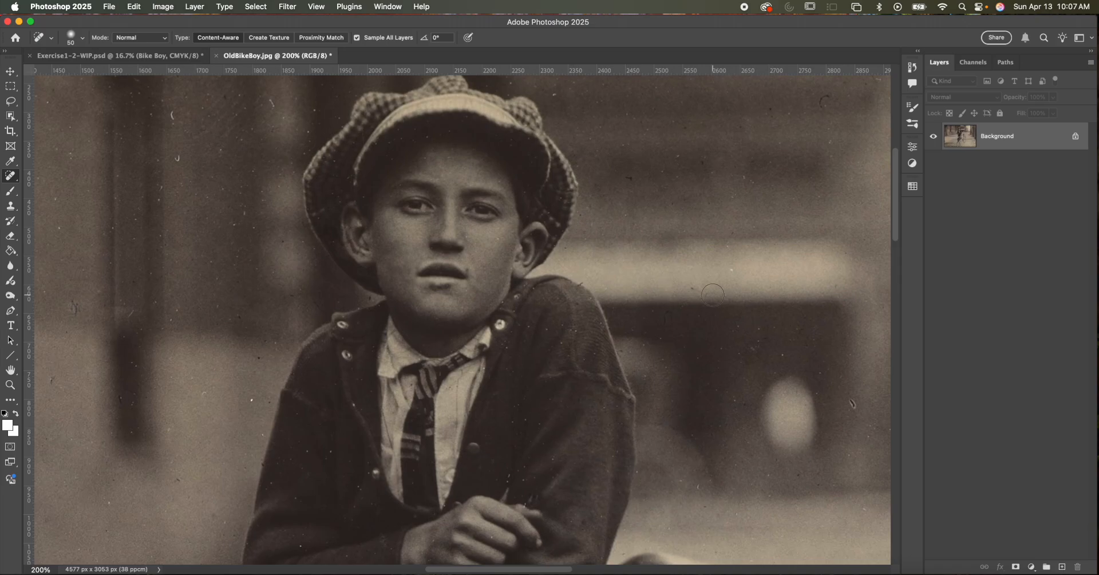
key(bracketleft)
key(bracketleft)
right_click(8, 176)
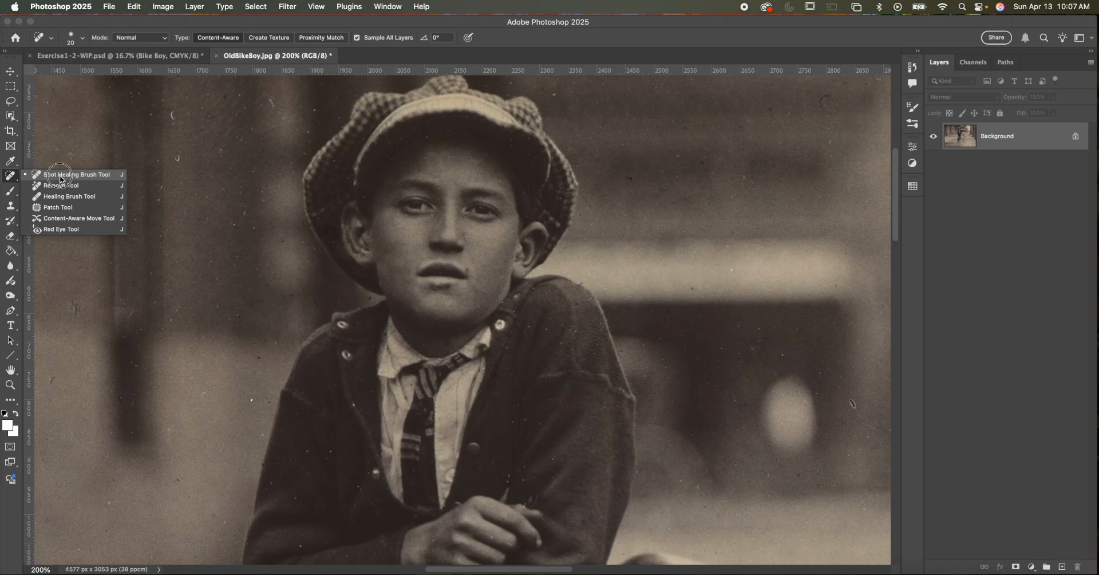
click(60, 176)
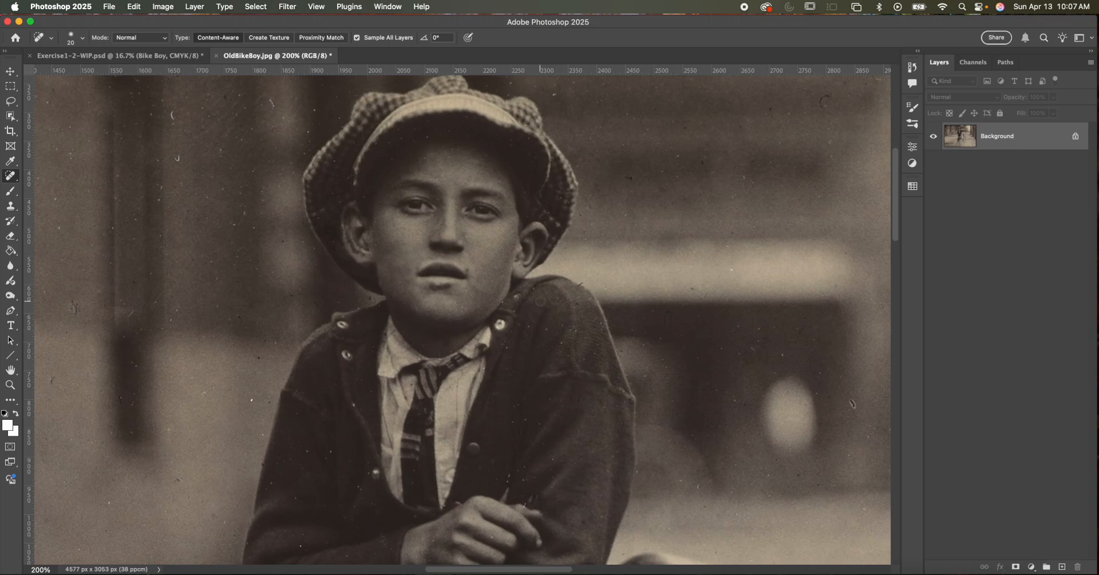
- Select the boy with the Object Selection tool and add the bicycle to the selection
key(super+minus)
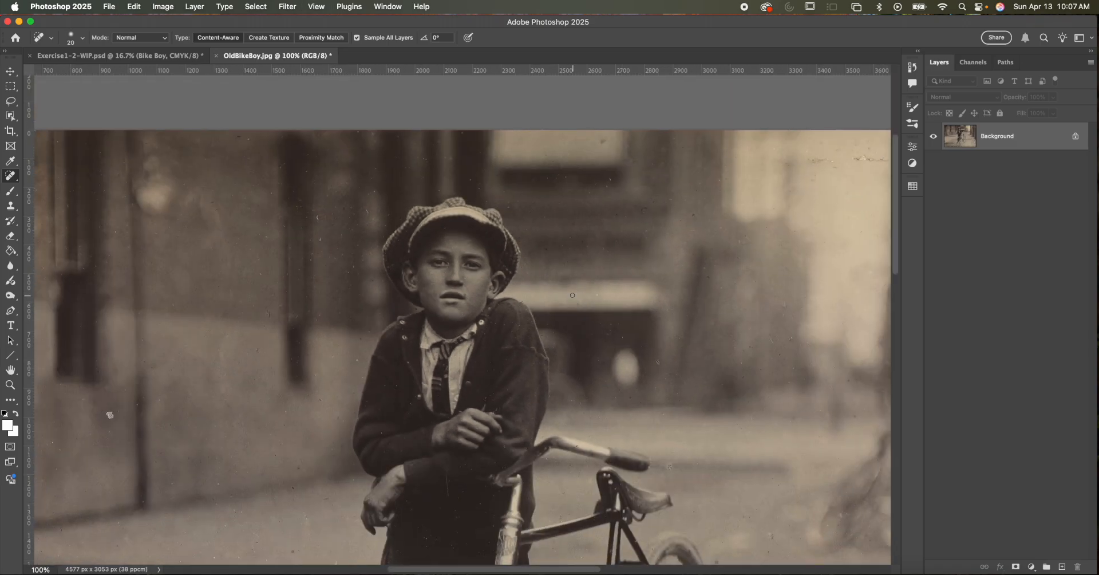
drag(562, 264, 538, 204)
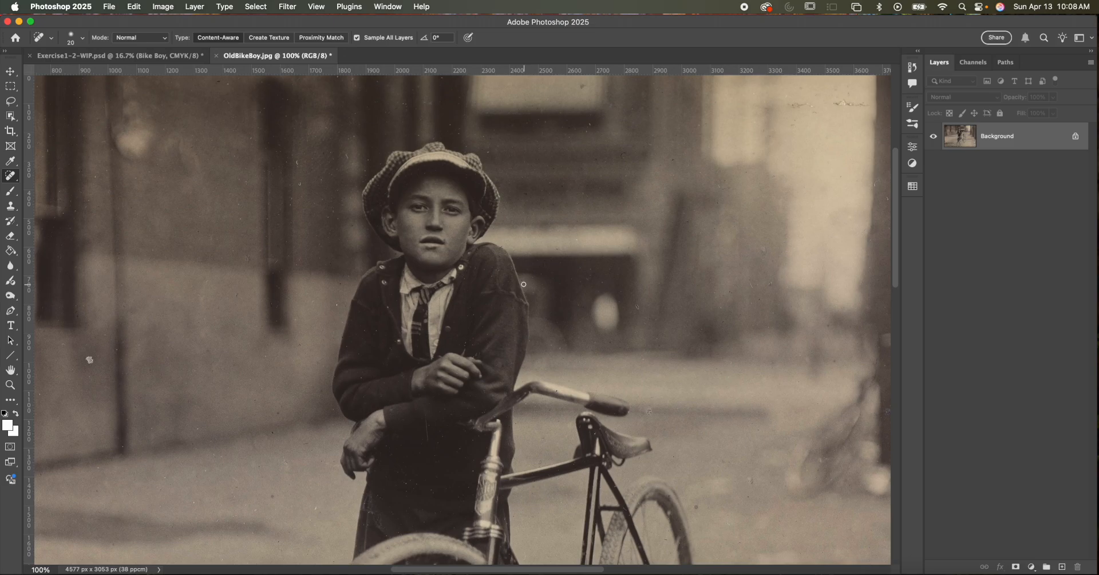
key(super+minus)
scroll(481, 274, down, 2)
scroll(480, 275, right, 1)
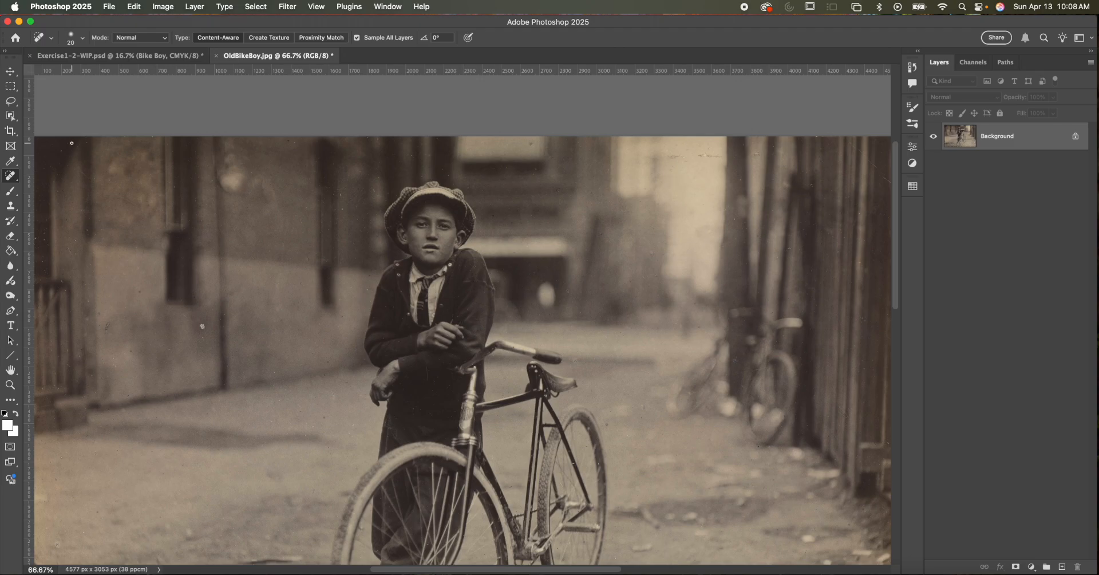
click(10, 116)
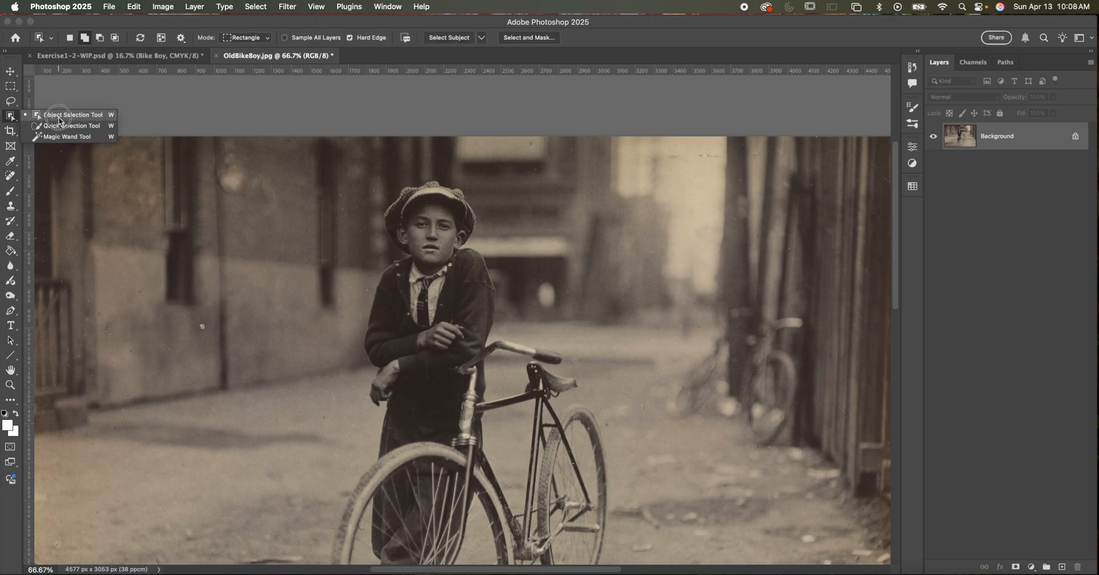
click(59, 117)
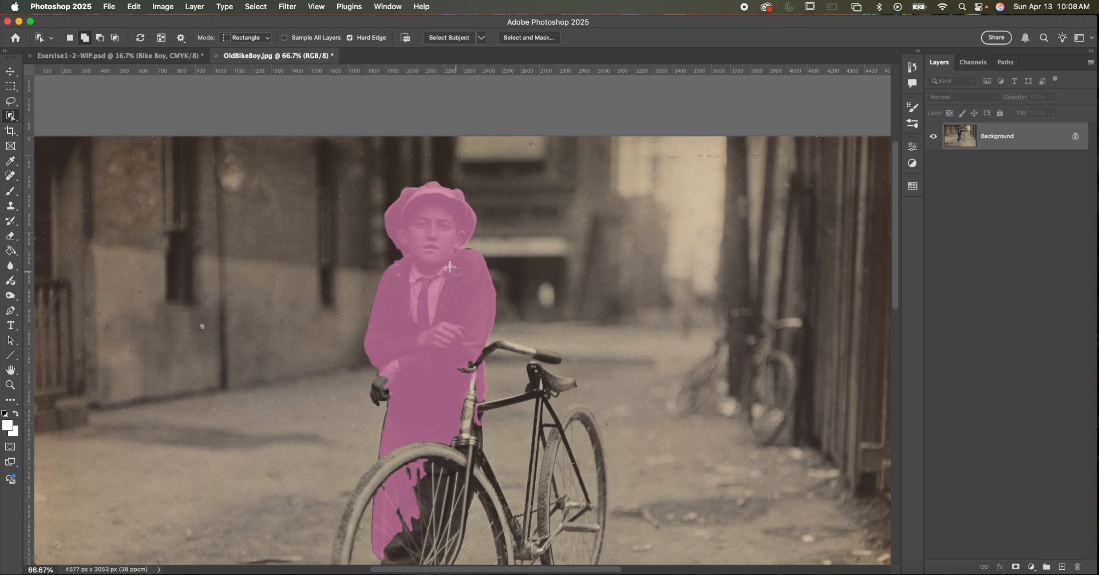
click(454, 330)
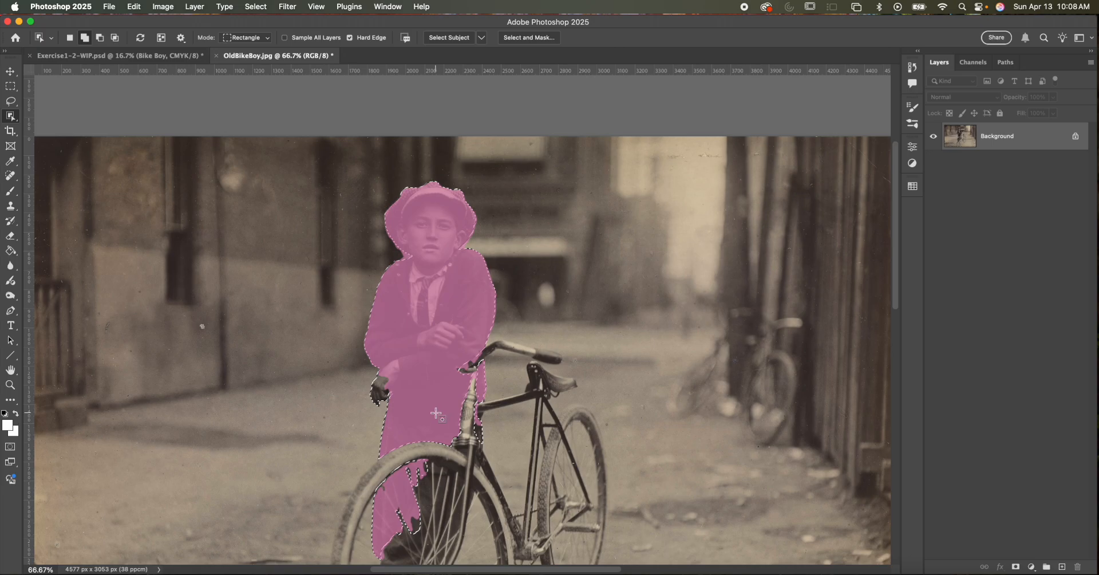
click(449, 459)
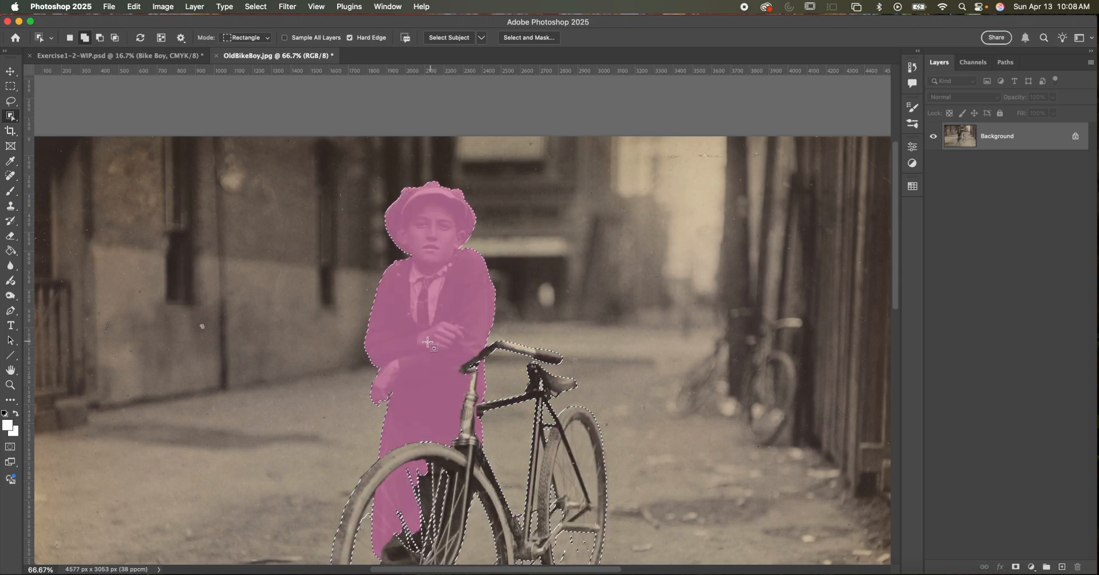
- Display the selection of the boy and bicycle as a Quick Mask
key(super+plus)
drag(422, 308, 422, 130)
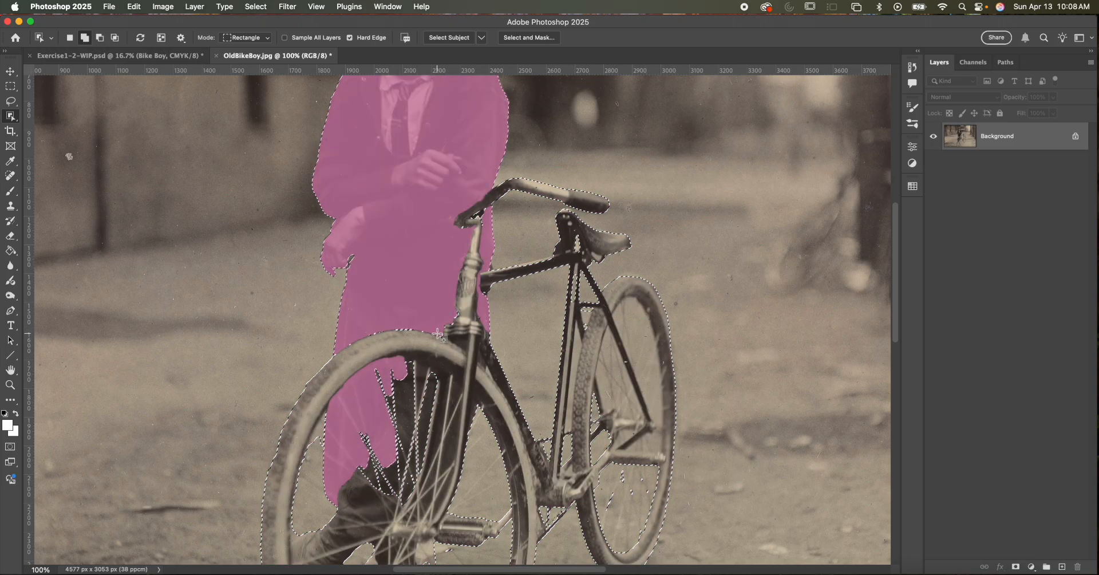
key(q)
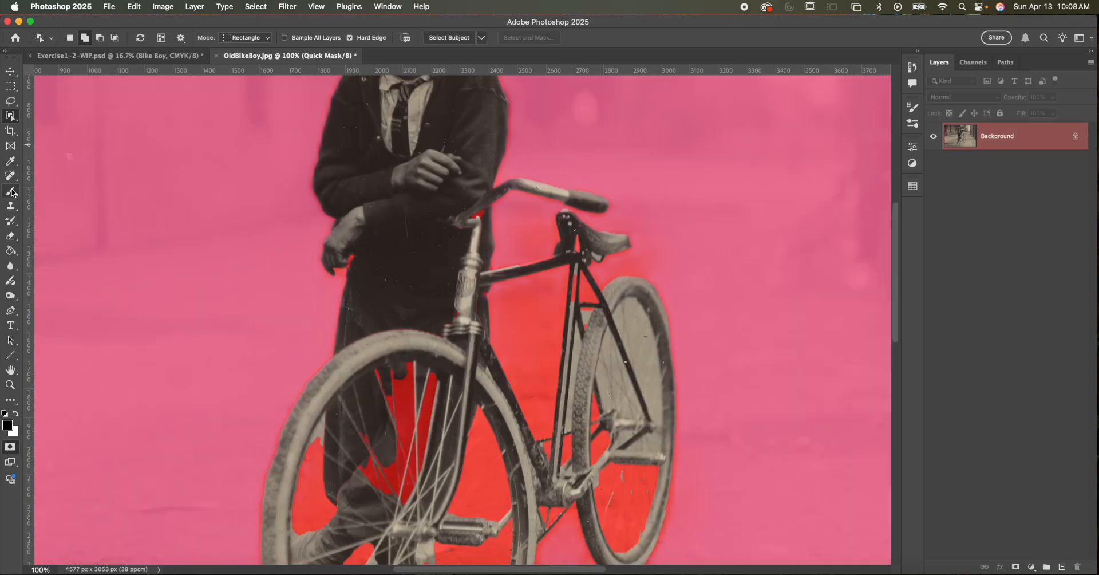
- Paint white over the upper masked area between the front wheel's spokes with the Brush at size 175 and 100% opacity
click(10, 191)
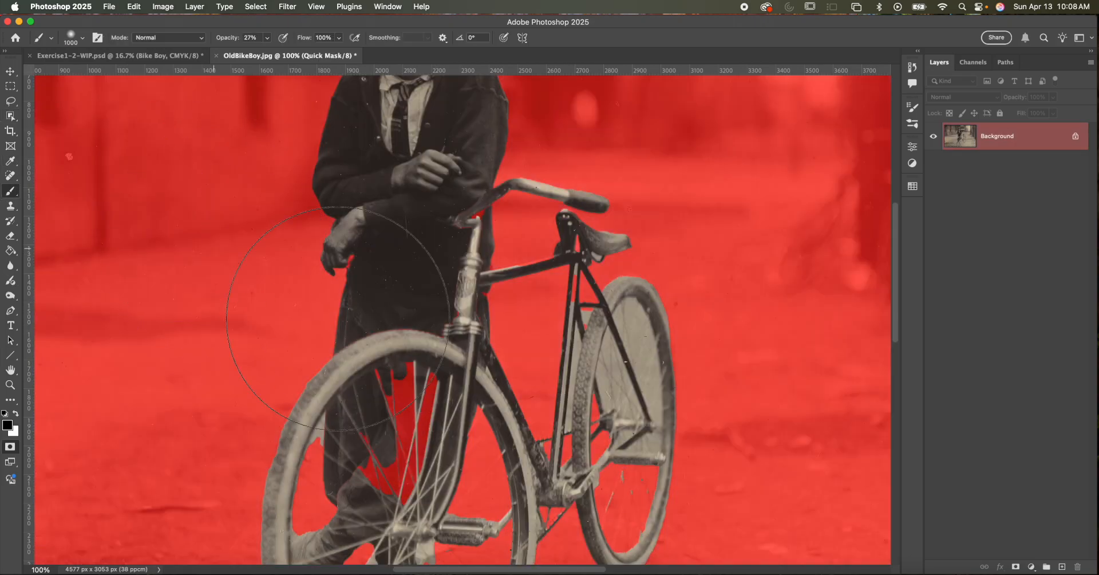
key(bracketleft)
key(bracketleft)
key(bracketleft)
key(bracketleft)
key(bracketleft)
key(bracketleft)
key(bracketleft)
key(bracketleft)
key(bracketleft)
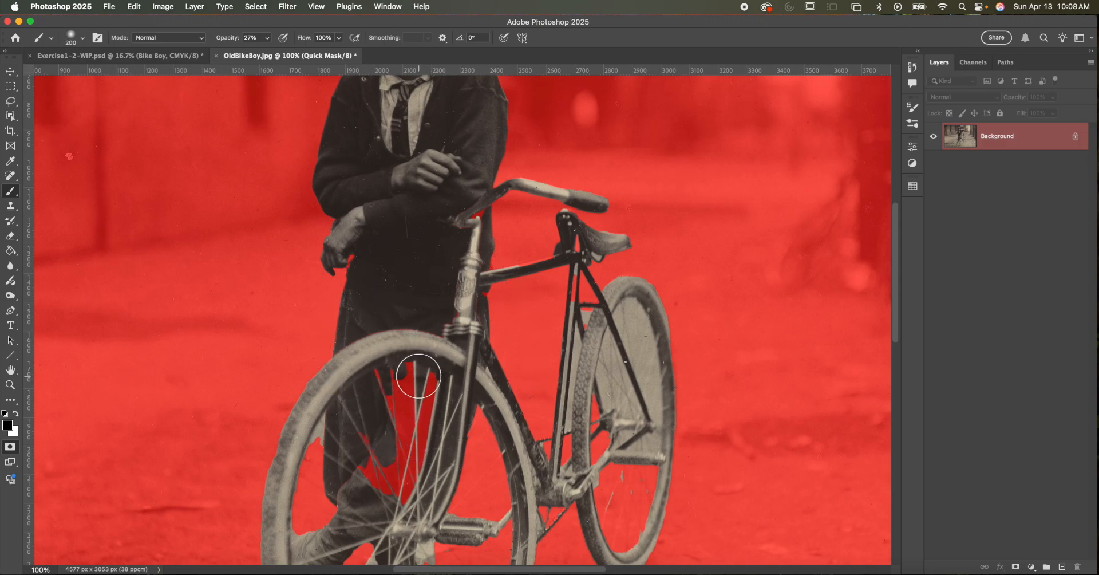
key(bracketleft)
mouse_move(369, 380)
mouse_down()
mouse_move(409, 369)
mouse_move(396, 386)
mouse_move(396, 362)
mouse_move(423, 399)
mouse_move(392, 399)
mouse_move(388, 368)
mouse_up()
key(x)
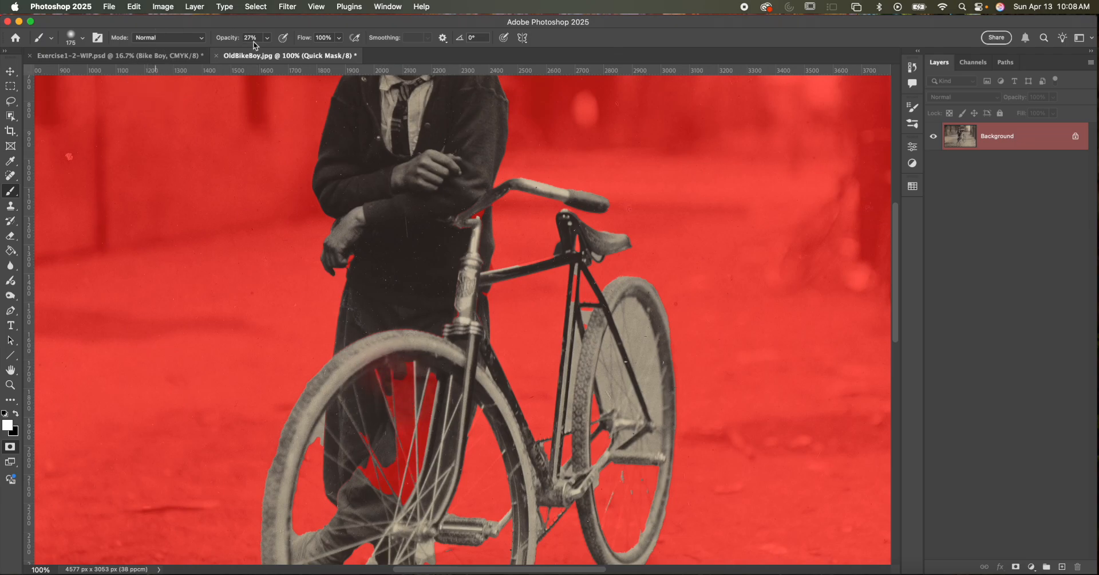
click(271, 37)
drag(270, 51, 343, 50)
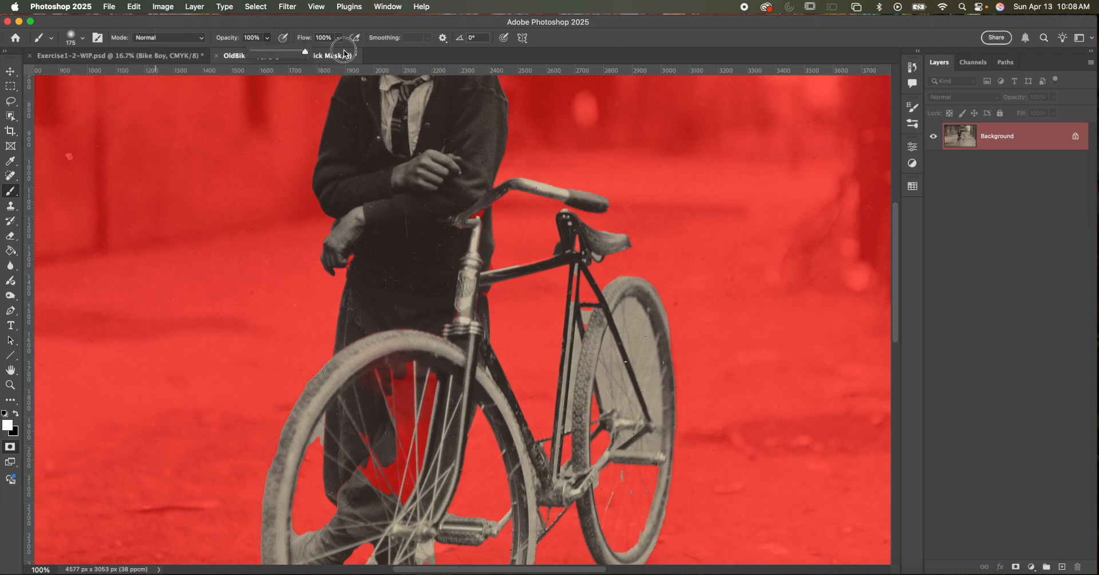
mouse_move(393, 378)
mouse_down()
mouse_move(420, 419)
mouse_move(420, 401)
mouse_move(393, 408)
mouse_move(409, 426)
mouse_up()
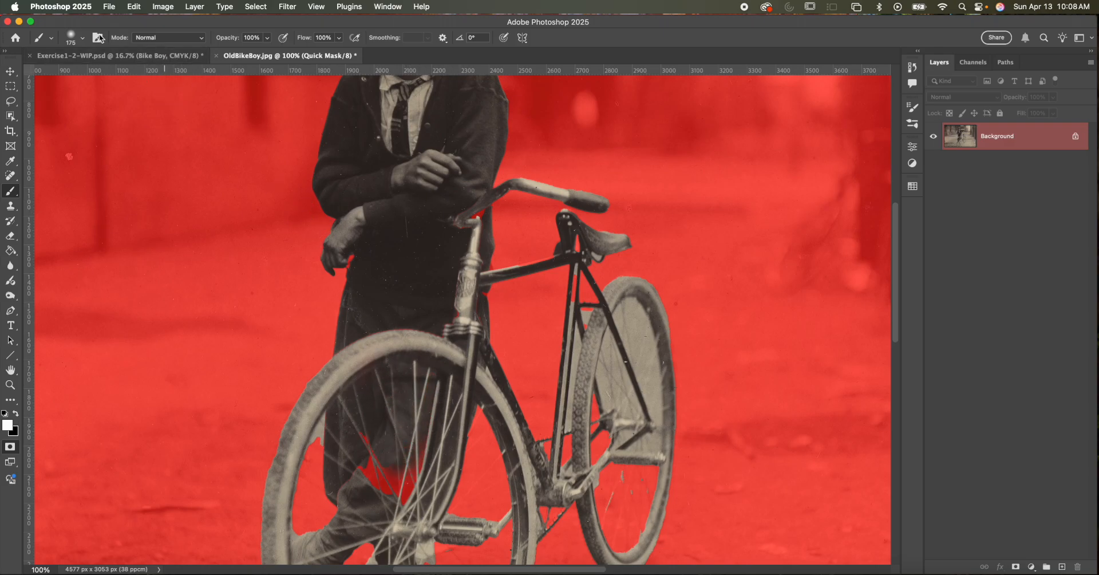
- Set the brush hardness to 100% and paint the remaining masked patches inside the front wheel into the selection
click(73, 37)
drag(65, 101, 140, 98)
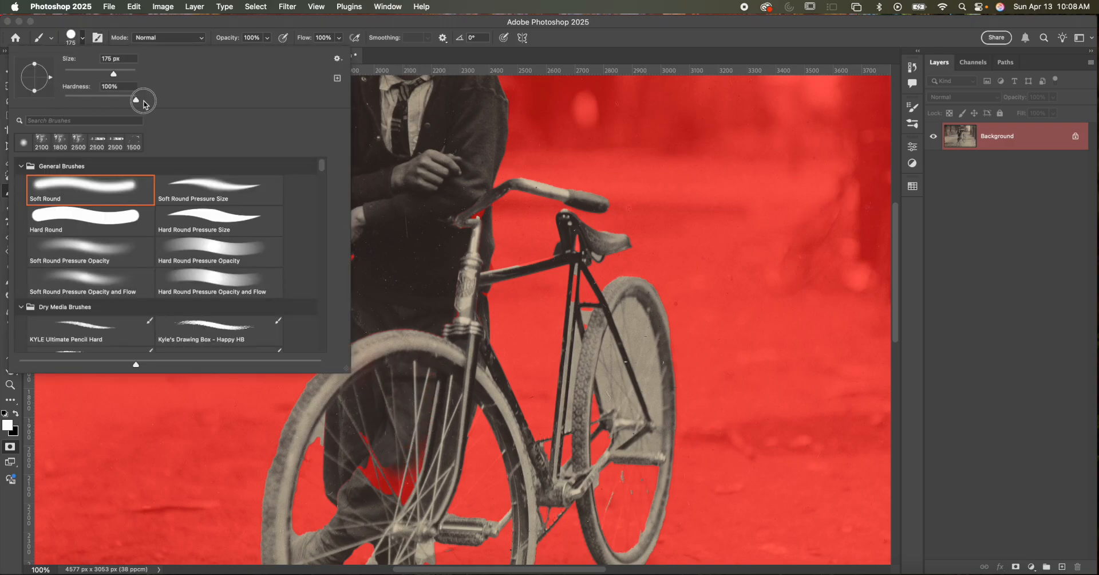
click(387, 478)
mouse_move(387, 479)
mouse_down()
mouse_move(415, 495)
mouse_move(427, 423)
mouse_move(392, 420)
mouse_move(322, 451)
mouse_move(340, 436)
mouse_move(327, 515)
mouse_move(329, 328)
mouse_move(317, 299)
mouse_move(304, 381)
mouse_move(345, 343)
mouse_move(327, 376)
mouse_move(382, 284)
mouse_move(443, 248)
mouse_move(471, 261)
mouse_move(488, 306)
mouse_move(490, 409)
mouse_move(450, 502)
mouse_move(400, 528)
mouse_move(348, 509)
mouse_move(324, 453)
mouse_move(346, 382)
mouse_move(347, 474)
mouse_move(388, 469)
mouse_move(389, 490)
mouse_move(408, 452)
mouse_move(376, 463)
mouse_move(365, 419)
mouse_move(463, 448)
mouse_move(428, 441)
mouse_move(422, 395)
mouse_move(468, 391)
mouse_up()
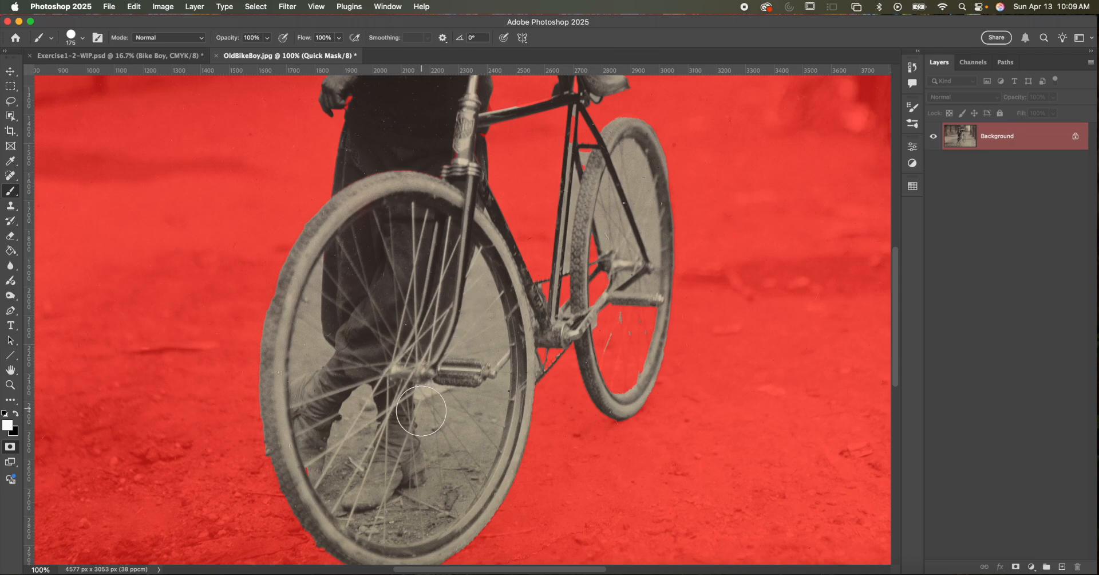
click(313, 472)
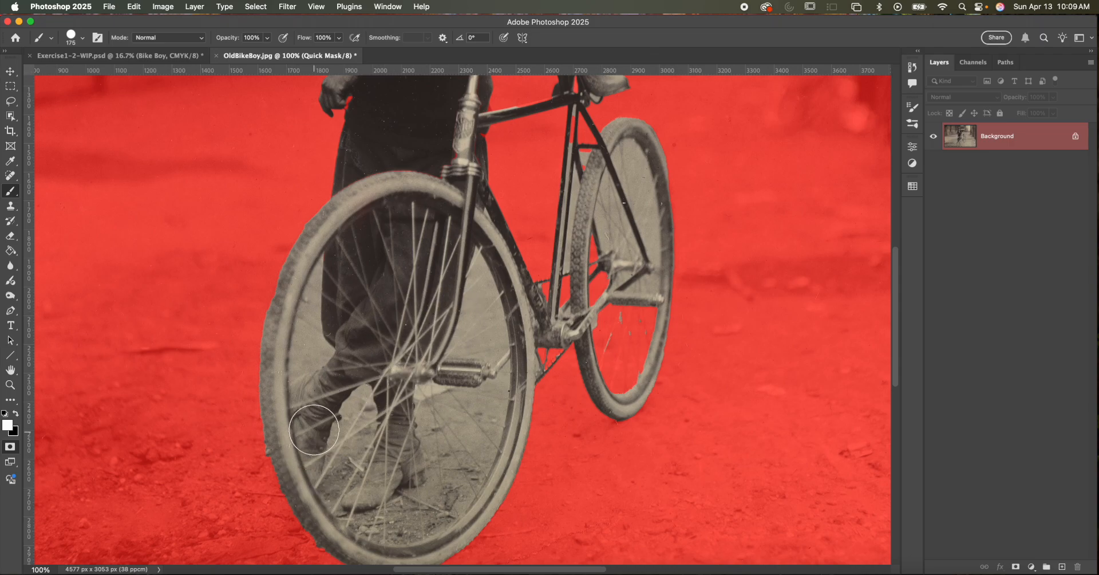
- Paint the inside of the rear wheel and the small masked spot beside the handlebar stem into the selection
mouse_move(624, 373)
mouse_down()
mouse_move(627, 320)
mouse_move(624, 337)
mouse_move(613, 317)
mouse_move(615, 352)
mouse_move(598, 252)
mouse_move(611, 221)
mouse_up()
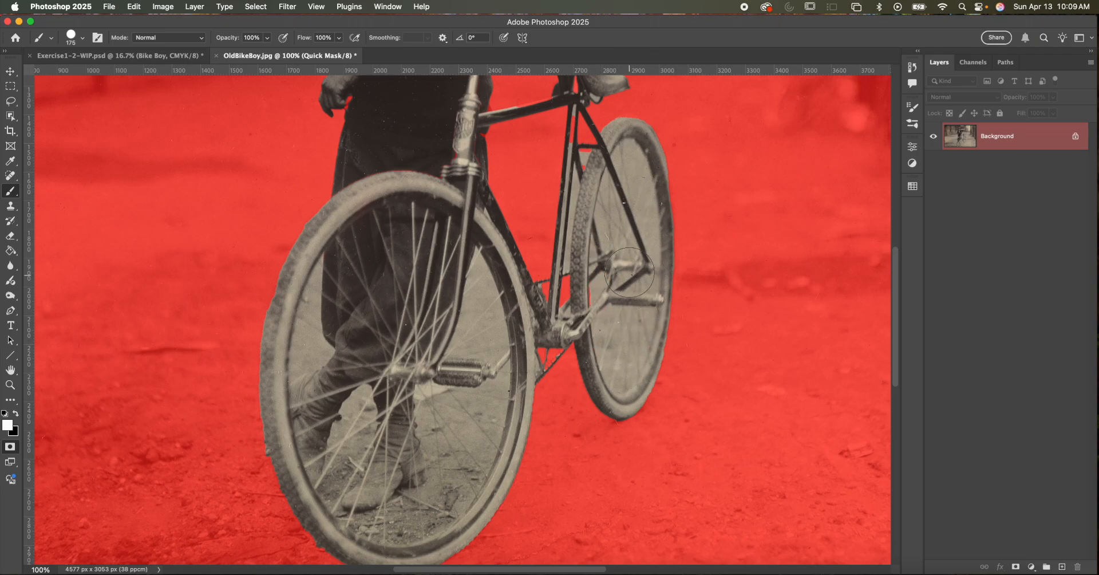
mouse_move(427, 305)
mouse_down()
mouse_move(375, 401)
mouse_move(374, 435)
mouse_up()
mouse_move(327, 329)
mouse_down()
mouse_move(319, 338)
mouse_move(419, 211)
mouse_move(416, 181)
mouse_up()
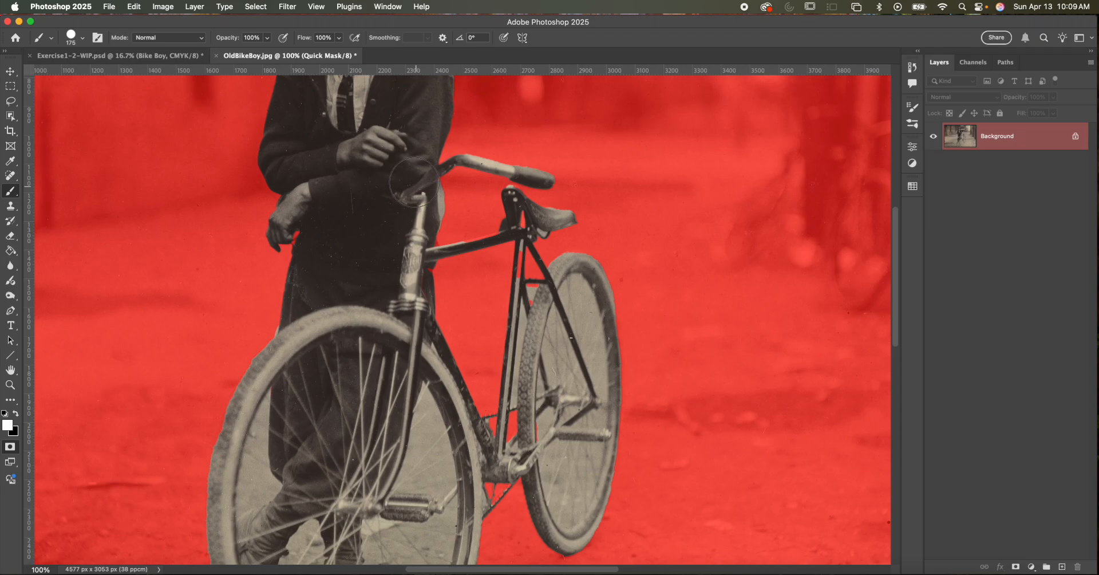
- Reduce the brush to size 40 and paint a straight white line along the bicycle's top tube from the head tube to the seat
key(bracketleft)
key(bracketleft)
key(bracketleft)
key(super+equal)
key(super+equal)
key(super+equal)
mouse_move(500, 209)
mouse_down()
mouse_move(371, 305)
mouse_move(392, 402)
mouse_up()
key(bracketleft)
key(bracketleft)
key(bracketleft)
key(bracketleft)
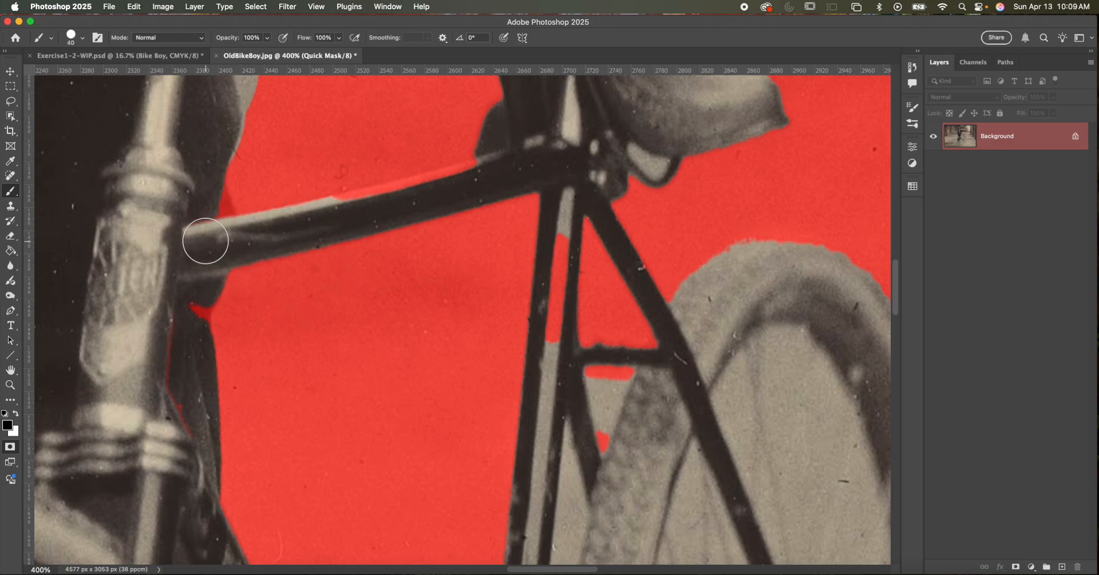
click(198, 241)
key(x)
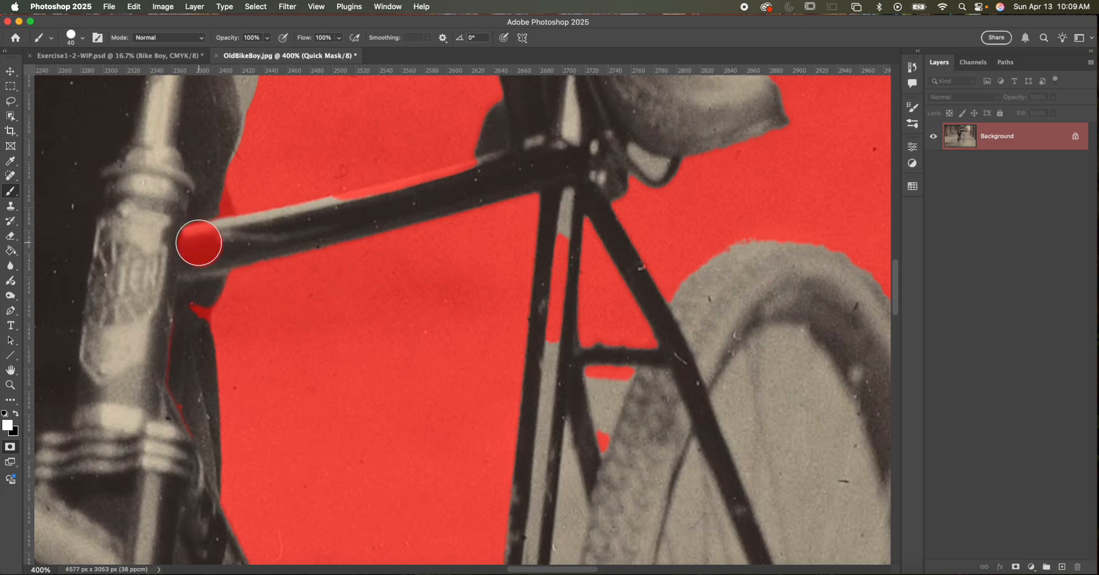
click(198, 243)
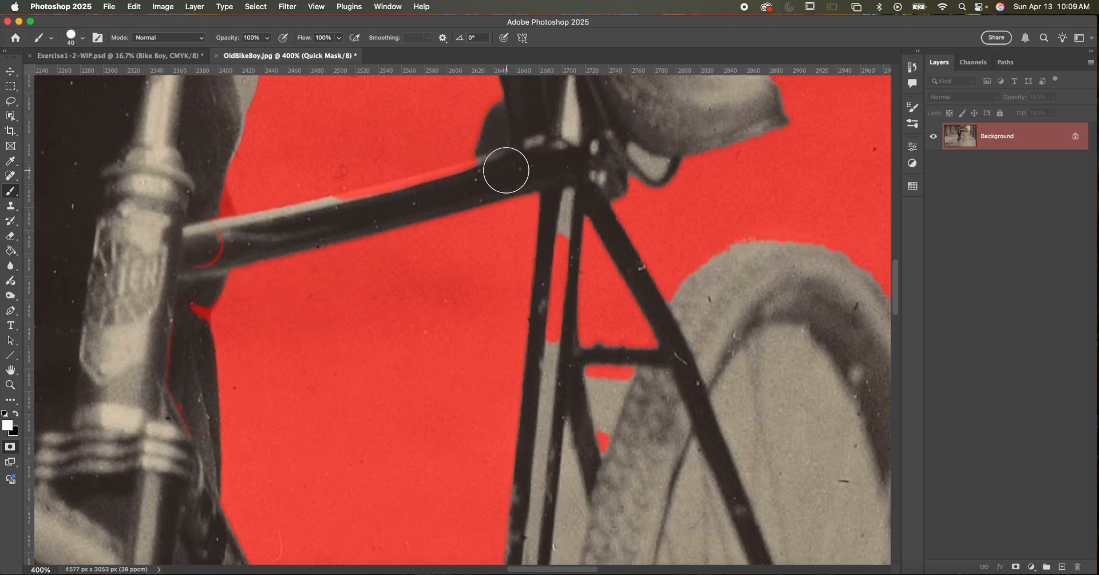
shift+click(505, 172)
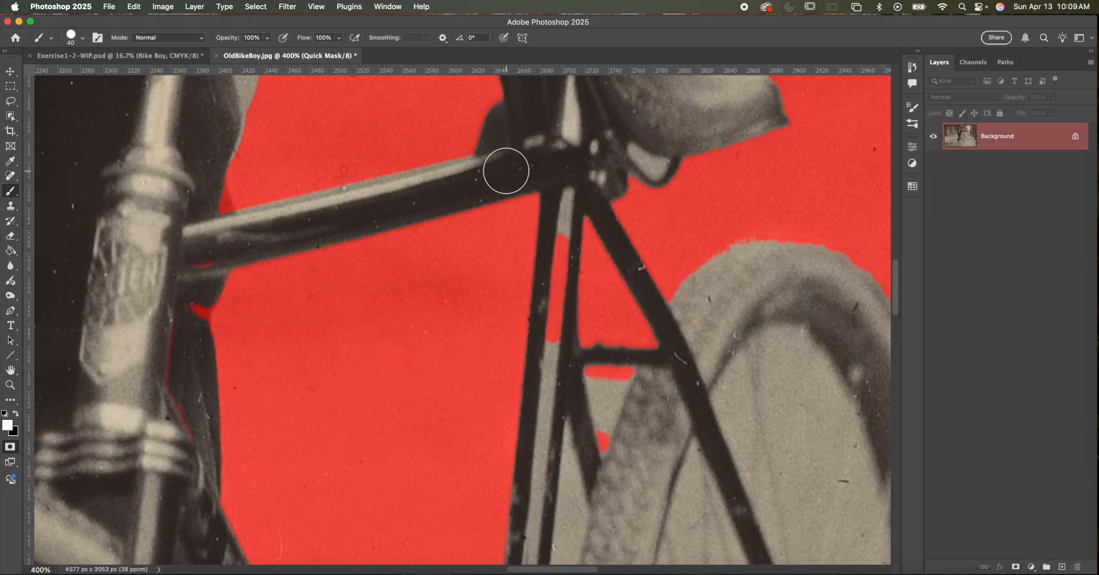
- Mask the excess background along the top tube's upper edge with black, using a smaller brush near the boy's clothing
click(454, 141)
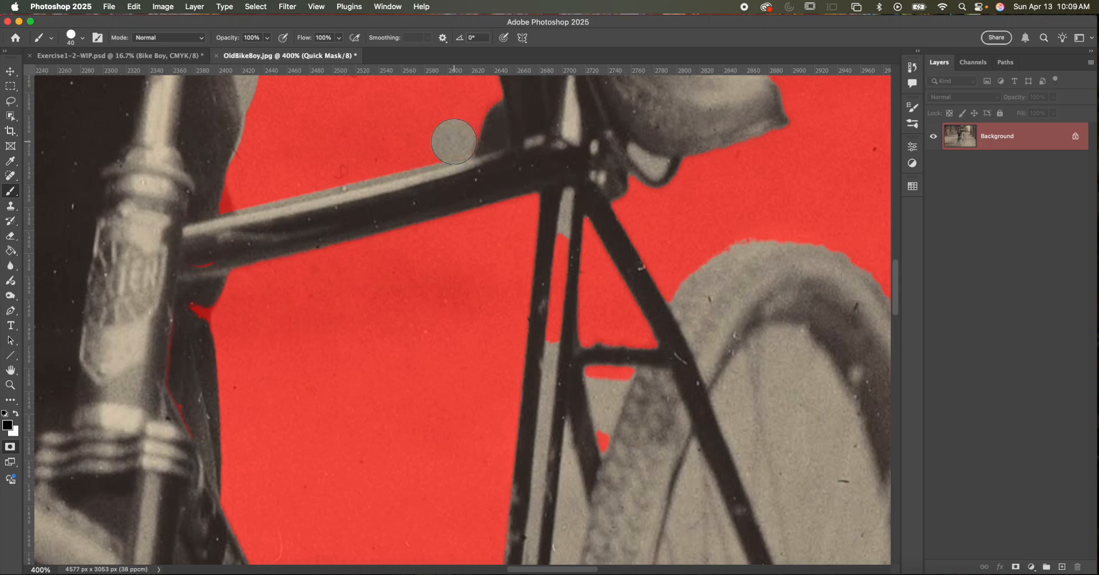
key(super+z)
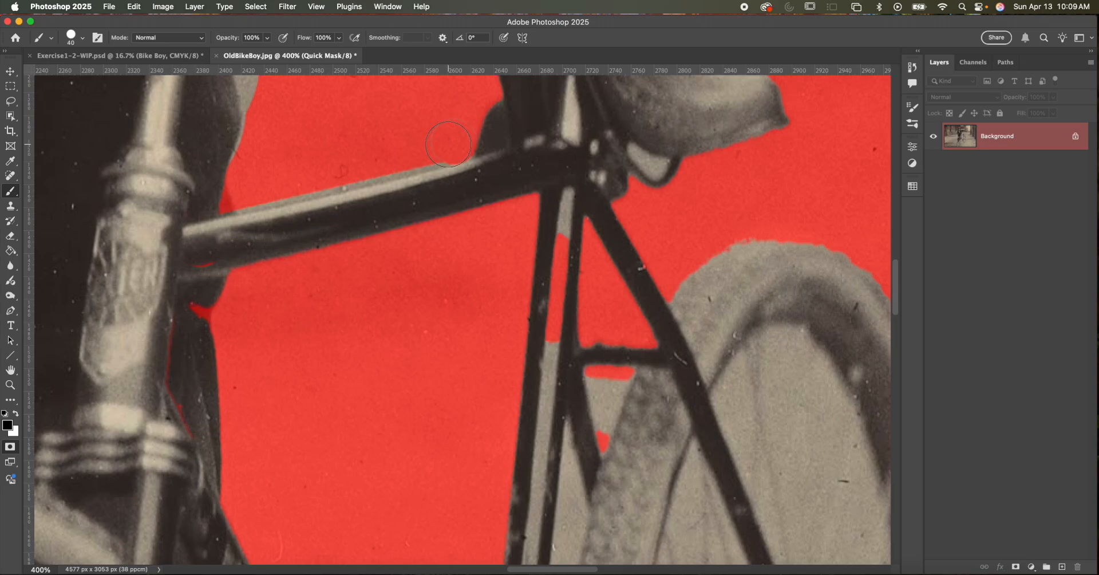
drag(338, 168, 259, 182)
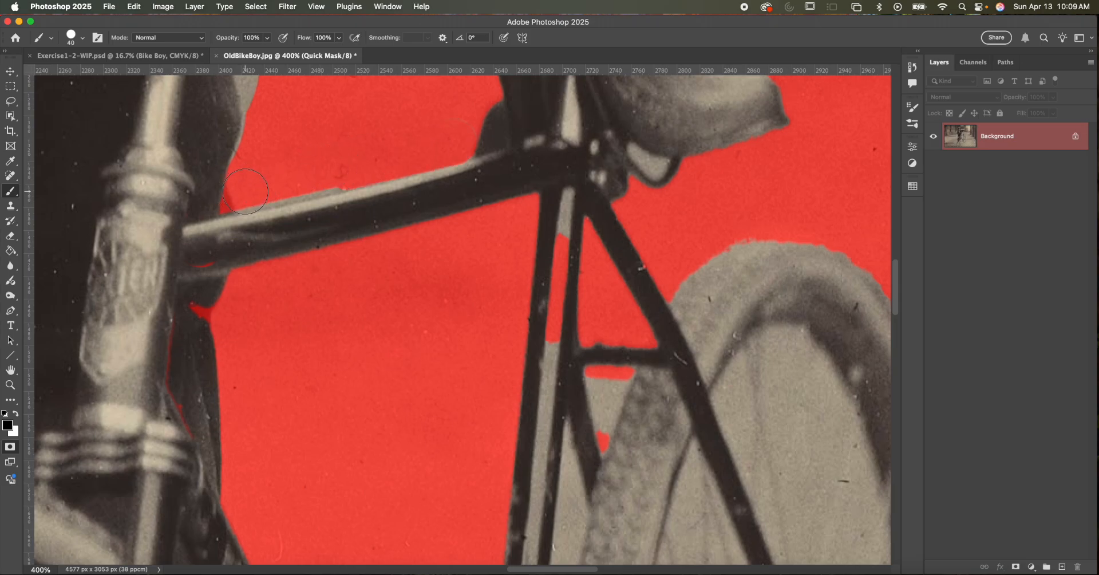
key(super+z)
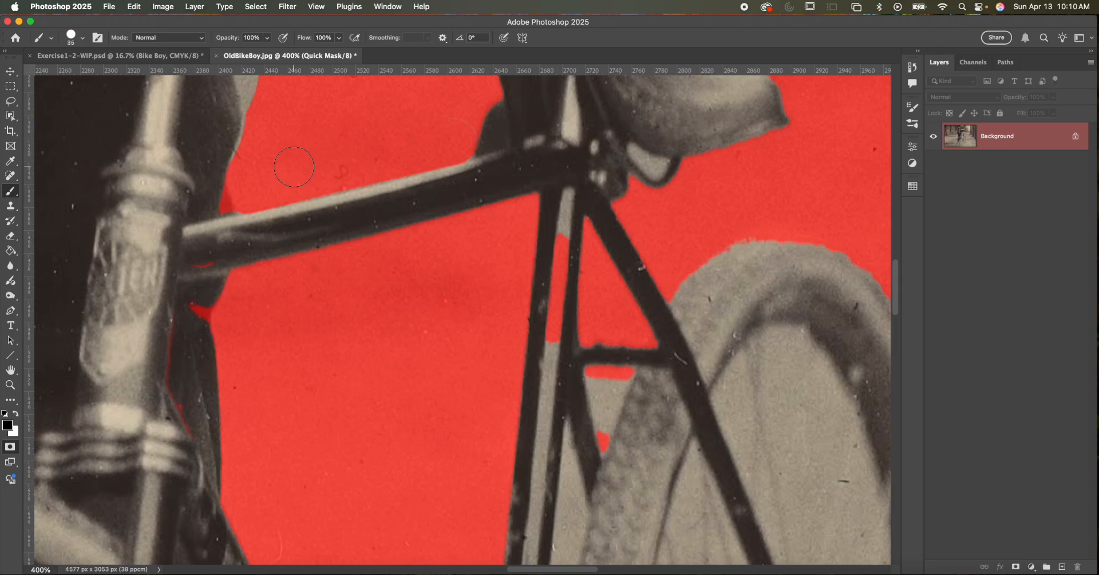
key(bracketleft)
key(bracketleft)
key(bracketleft)
key(bracketleft)
drag(225, 210, 251, 206)
- Paint white over the masked remnants where the top tube meets the head tube and on the clothing just below
key(x)
mouse_move(204, 260)
mouse_down()
mouse_move(182, 267)
mouse_move(216, 263)
mouse_up()
mouse_move(204, 315)
mouse_down()
mouse_move(188, 294)
mouse_move(179, 321)
mouse_move(160, 331)
mouse_move(172, 424)
mouse_move(166, 311)
mouse_up()
- Set the brush to size 30 and paint the masked stretch of the seat tube into the selection
key(bracketright)
key(bracketright)
key(bracketright)
key(bracketright)
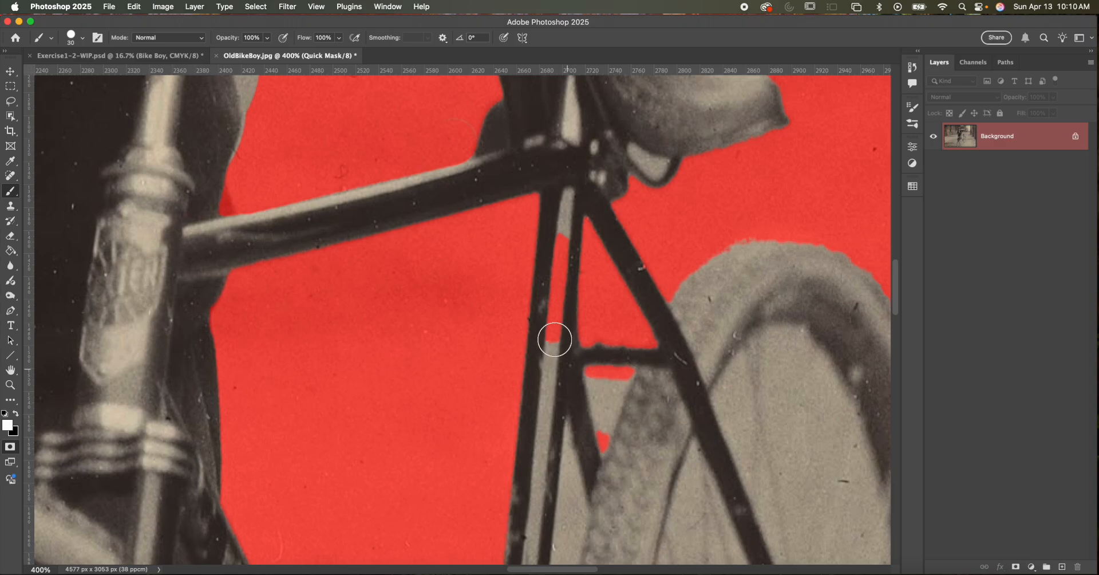
drag(553, 359, 561, 226)
- Reduce the brush to size 10 and mask the small triangular gap between the frame's crossbar, the stay and the rear tire
drag(579, 275, 542, 143)
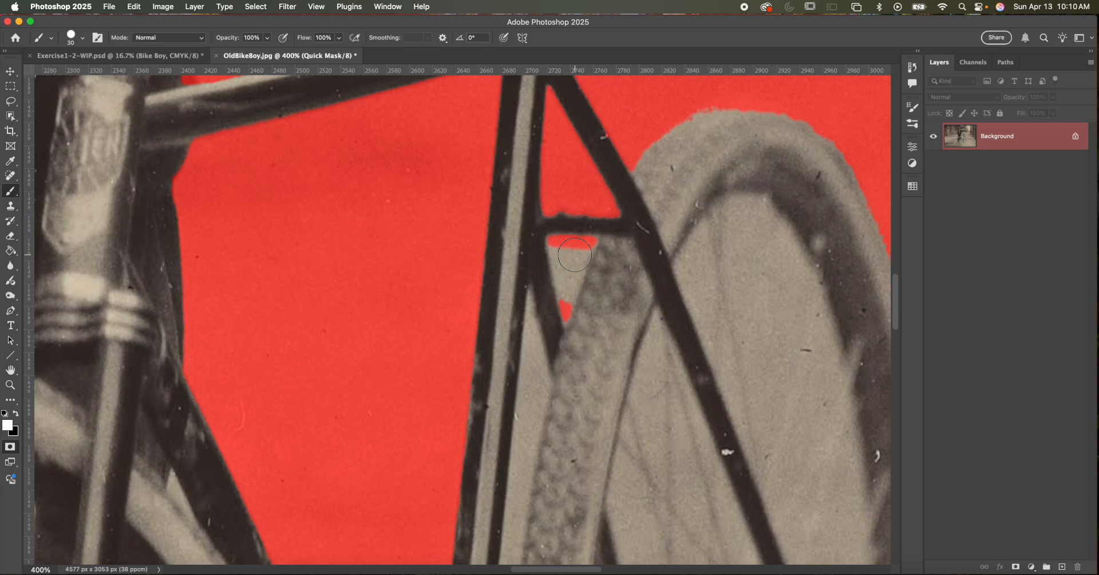
key(bracketleft)
key(bracketleft)
key(bracketleft)
drag(551, 245, 561, 285)
key(ctrl+z)
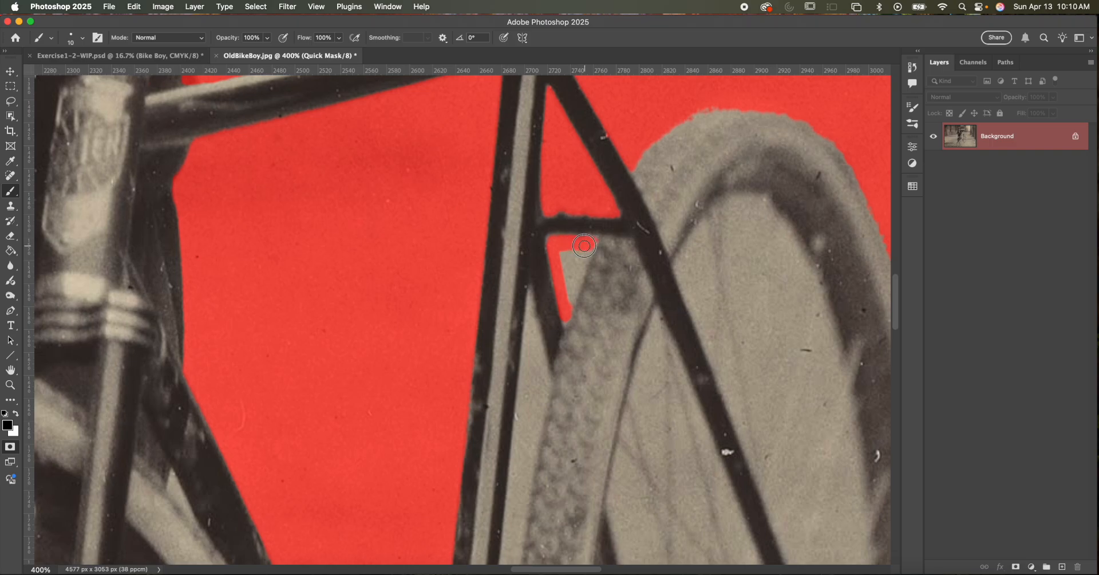
mouse_move(584, 259)
mouse_down()
mouse_move(590, 247)
mouse_move(565, 309)
mouse_move(586, 255)
mouse_move(565, 290)
mouse_up()
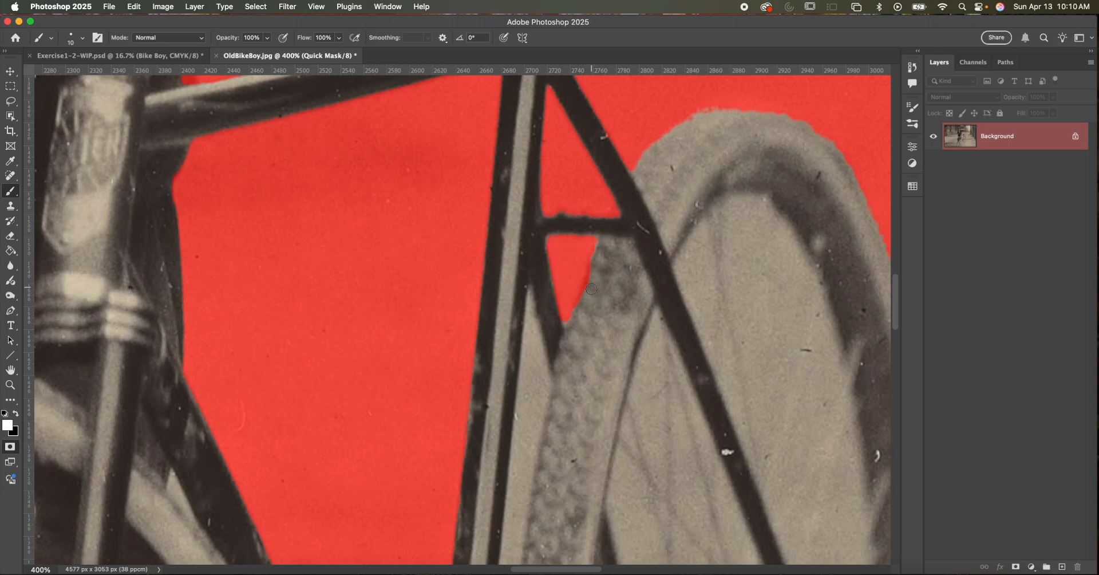
drag(584, 295, 587, 292)
- Paint black along both edges and across the upper end of the narrow gap between the seat tube and the rear tire
drag(539, 376, 516, 164)
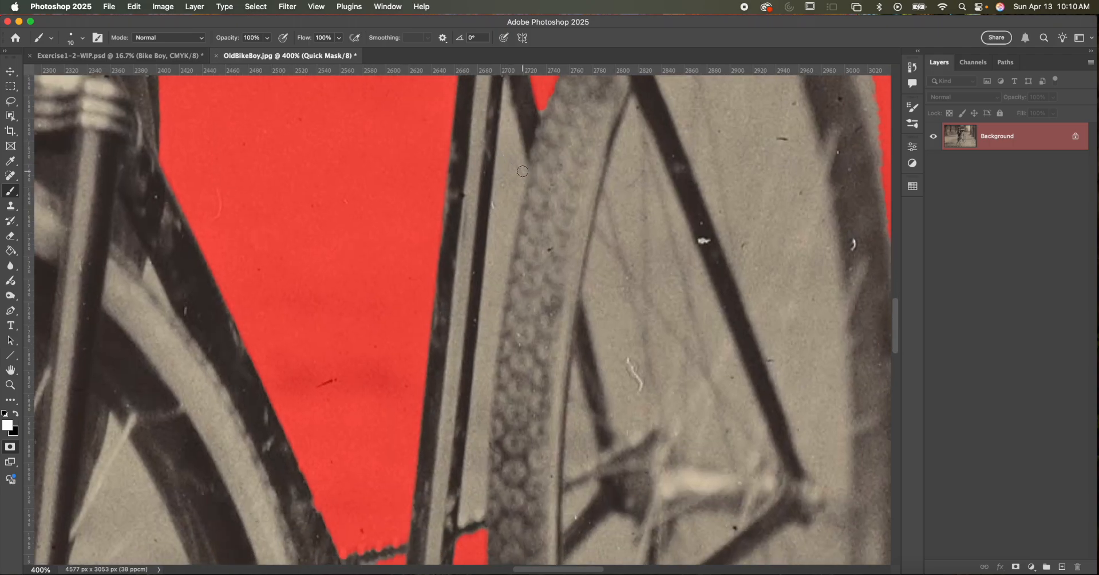
key(x)
click(506, 106)
shift+click(463, 520)
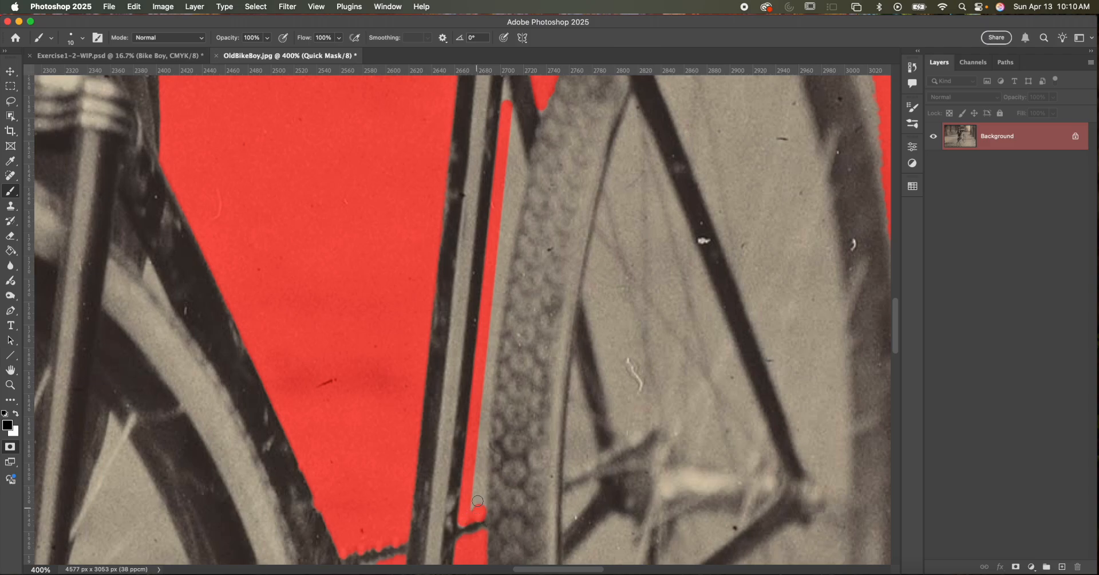
shift+click(483, 440)
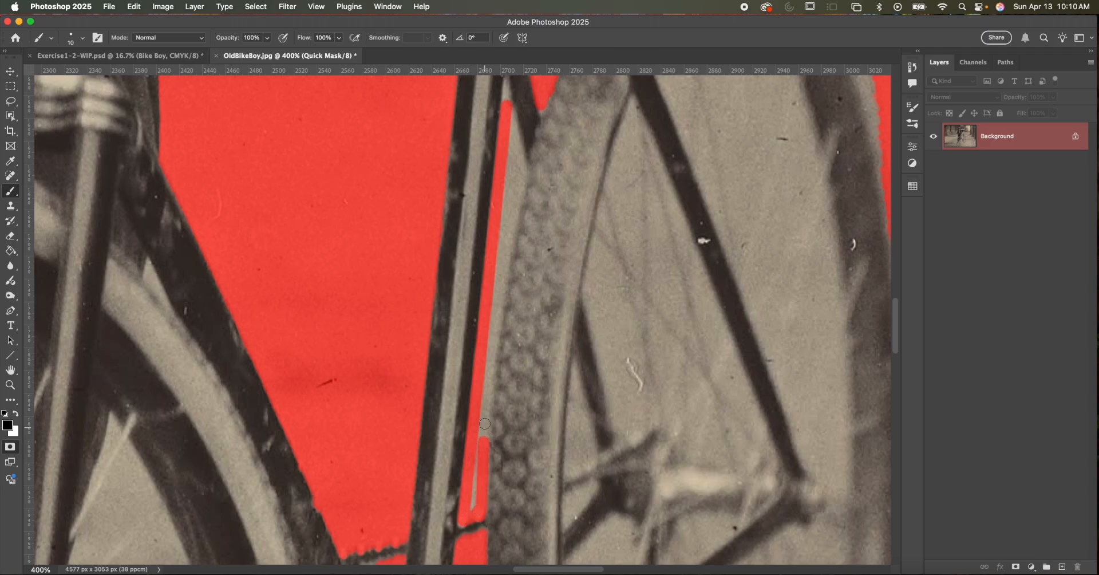
shift+click(492, 362)
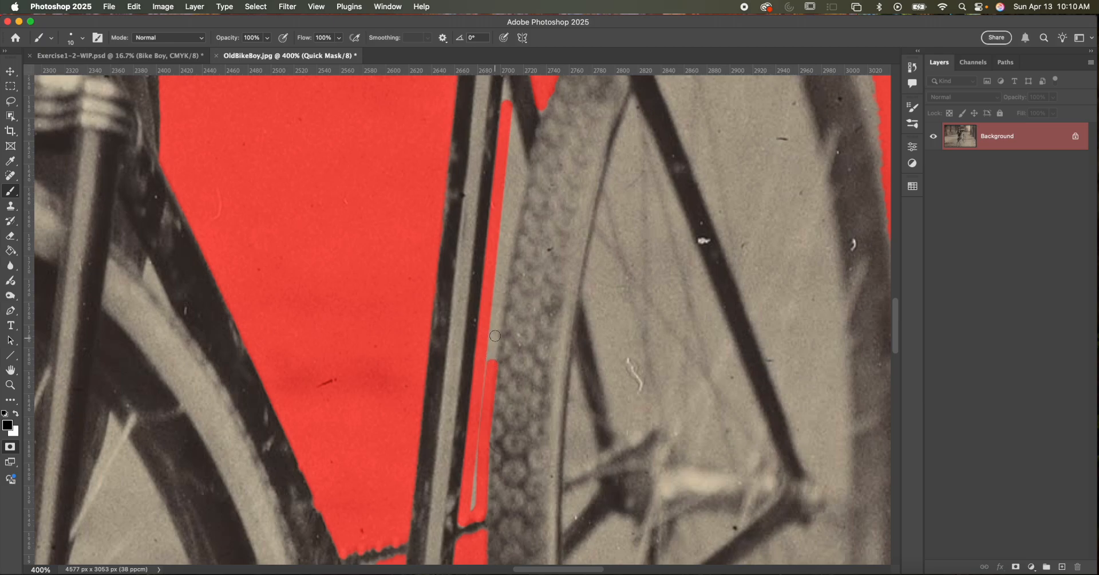
shift+click(502, 288)
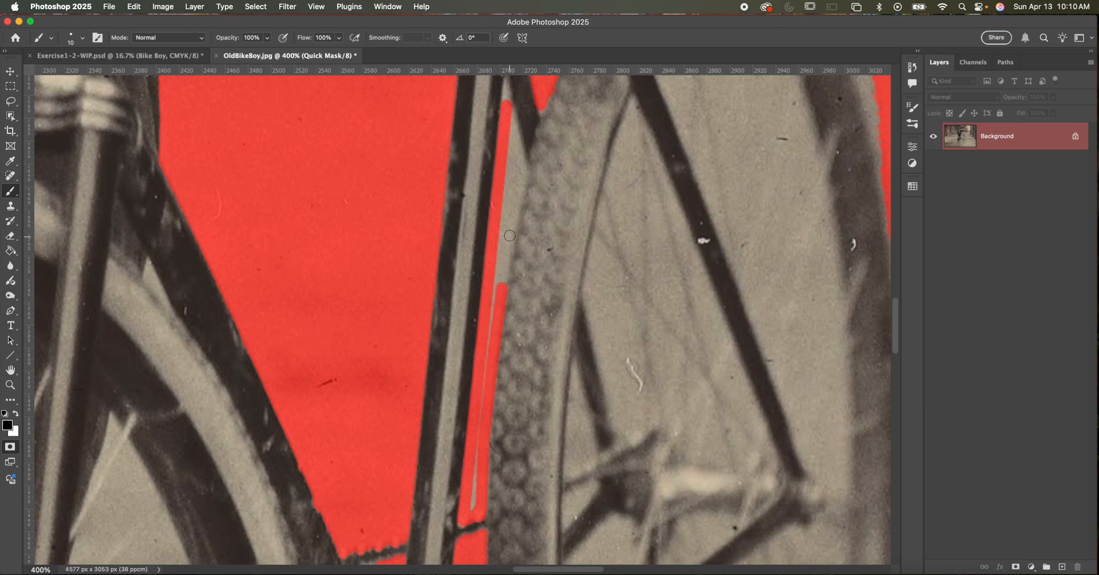
shift+click(510, 238)
shift+click(523, 164)
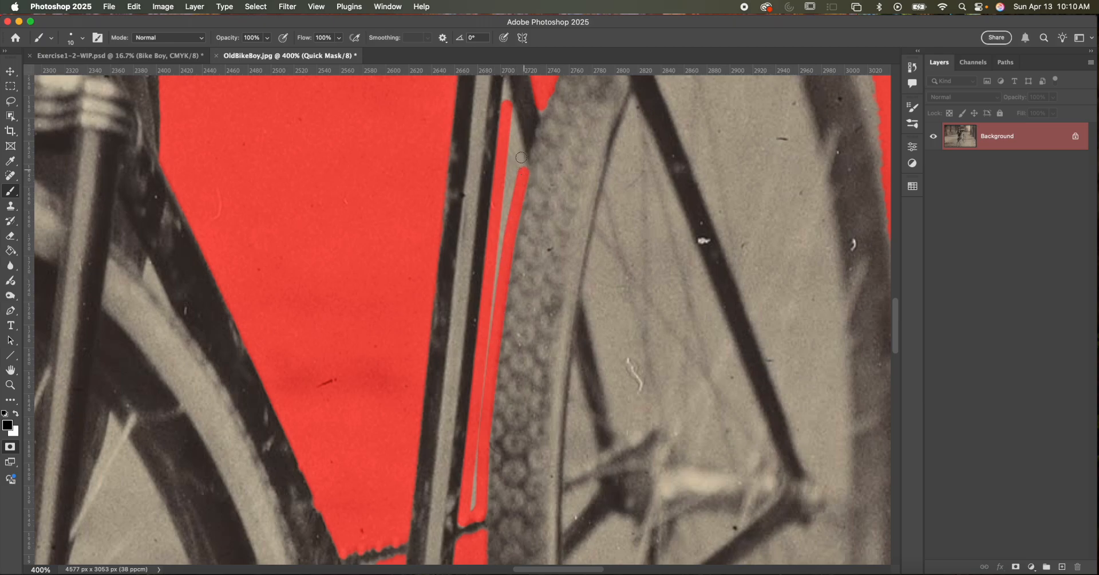
shift+click(510, 110)
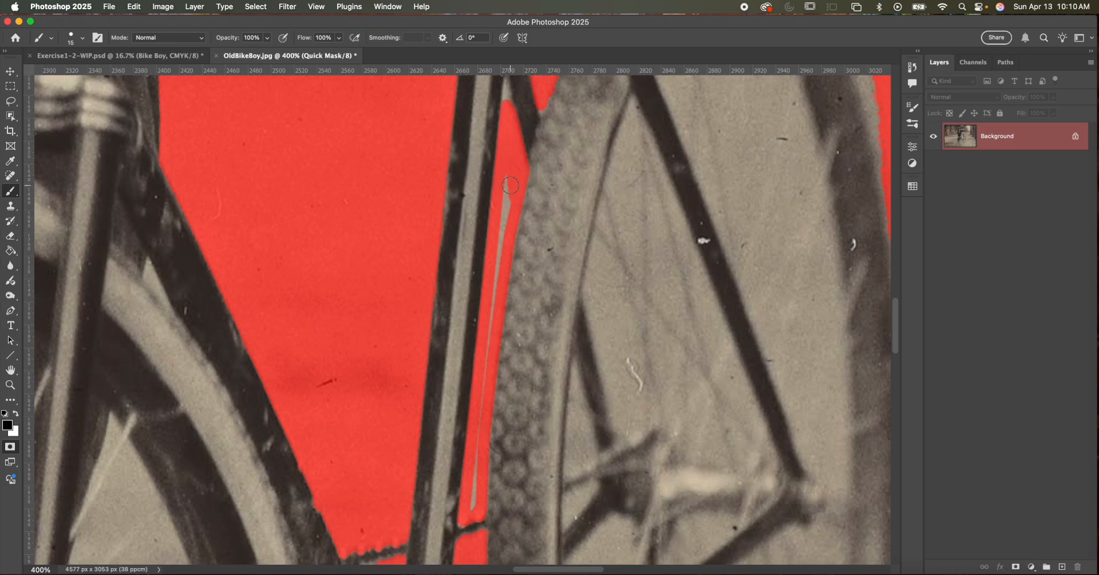
- Fill the rest of the narrow gap beside the rear tire with black, using a size 4 brush for its upper tip
key(bracketleft)
drag(507, 192, 503, 250)
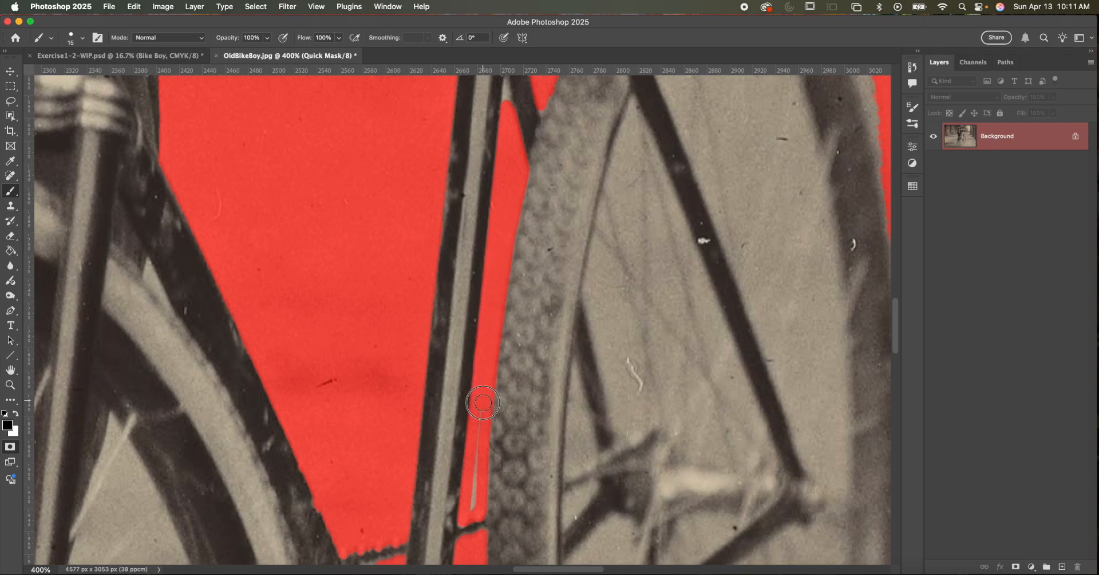
drag(481, 433, 472, 515)
drag(507, 99, 503, 182)
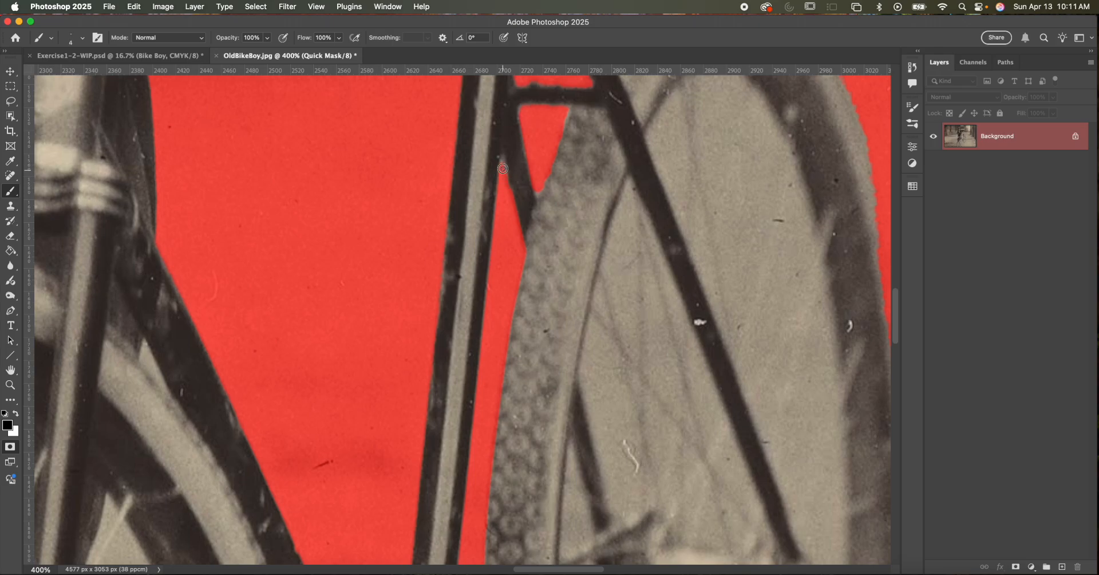
- Mask the background sliver below the chain between the down tube and the seat tube with a small black brush
scroll(506, 191, down, 10)
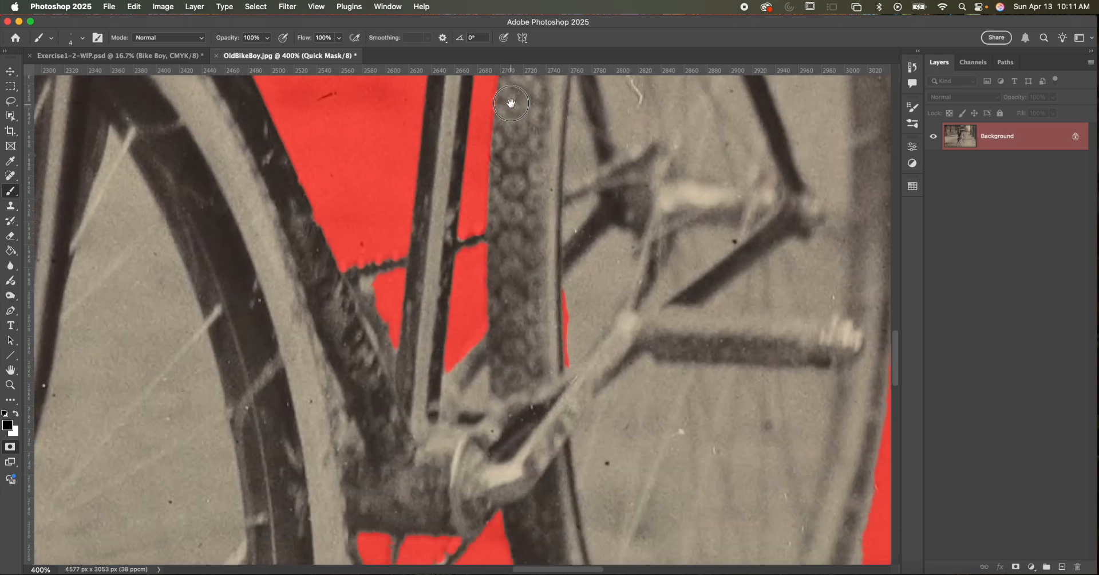
click(356, 277)
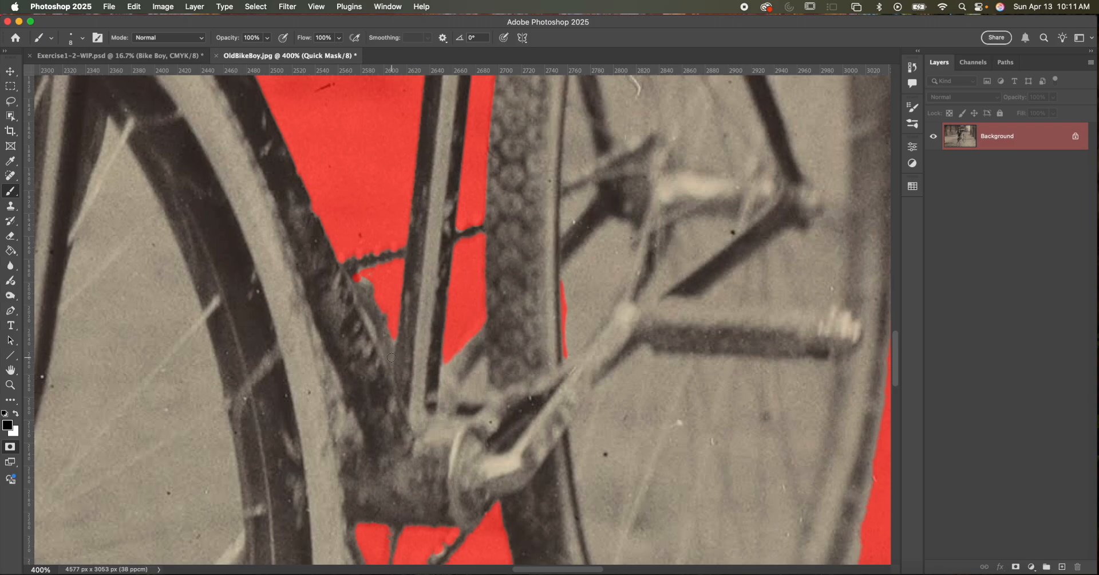
drag(391, 359, 365, 280)
- Paint white over the thin masked sliver along the rear tire's inner edge, above the crank arm
scroll(380, 306, down, 5)
scroll(380, 307, right, 2)
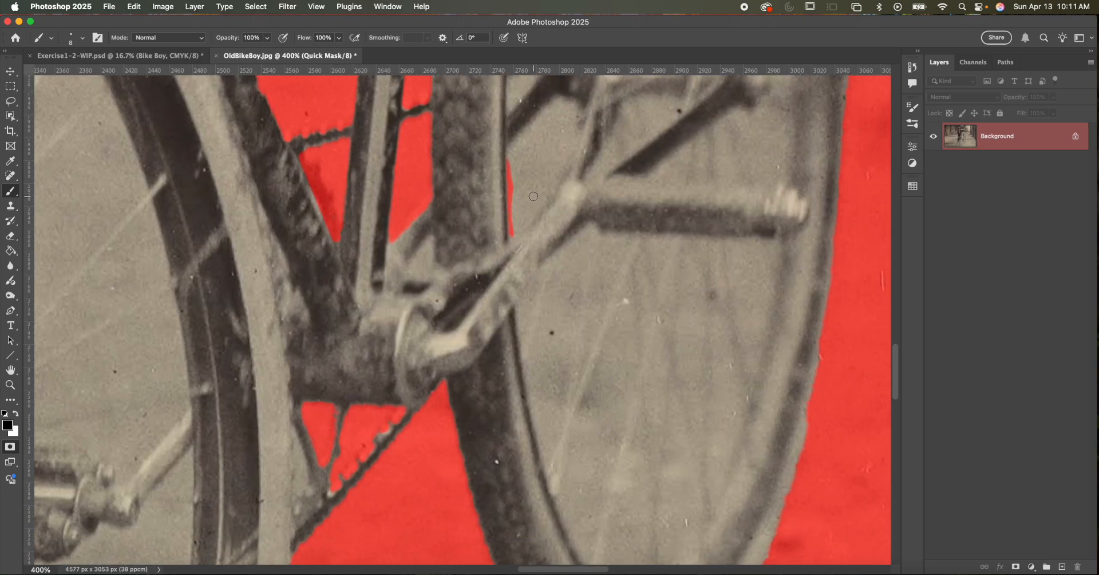
key(x)
mouse_move(511, 237)
mouse_down()
mouse_move(510, 150)
mouse_move(507, 199)
mouse_move(508, 167)
mouse_up()
- Mask the small background sliver where the boy's trouser leg meets the outer edge of the front tire with black
key(super+minus)
key(super+minus)
key(super+minus)
key(super+minus)
key(super+minus)
drag(521, 203, 607, 300)
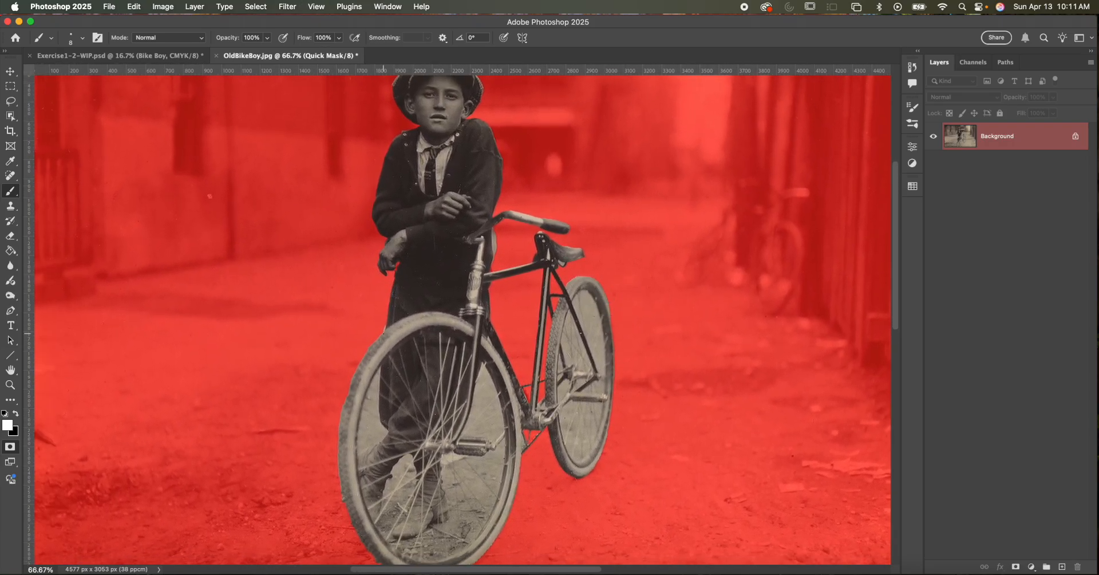
key(super+plus)
key(super+plus)
key(super+plus)
drag(382, 332, 564, 198)
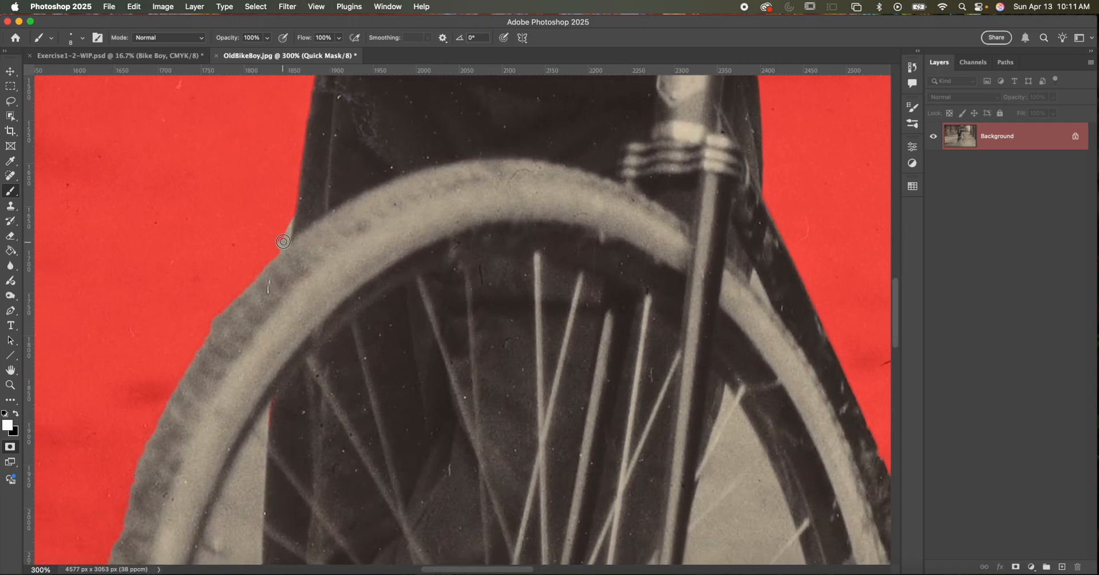
key(x)
scroll(275, 245, down, 4)
scroll(276, 245, left, 3)
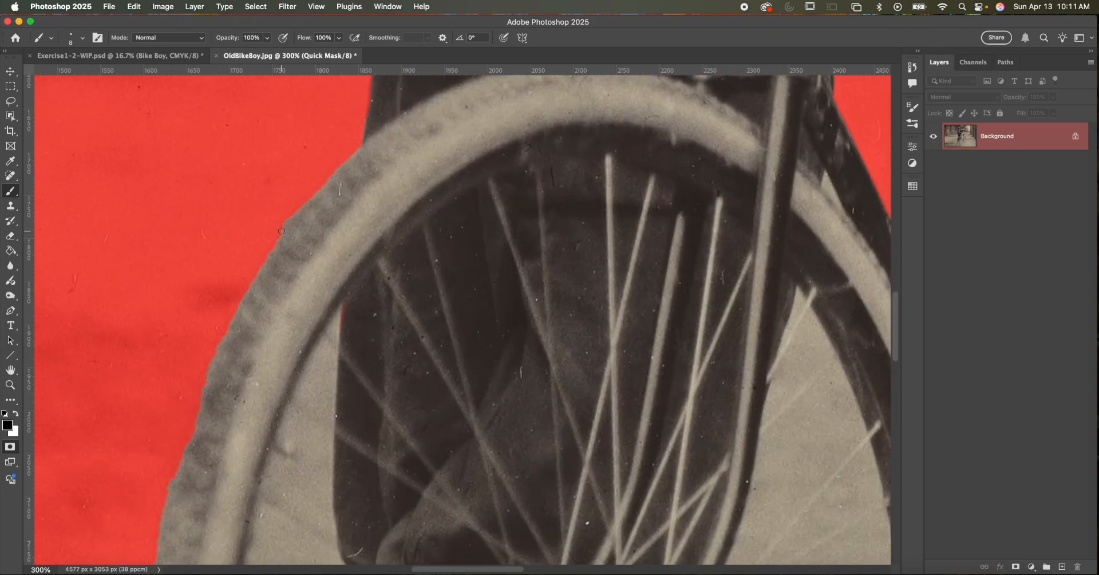
- Touch up the mask along the front tire's outer edge down to its lowest point, using a size 25 brush
scroll(277, 291, down, 6)
scroll(277, 290, left, 2)
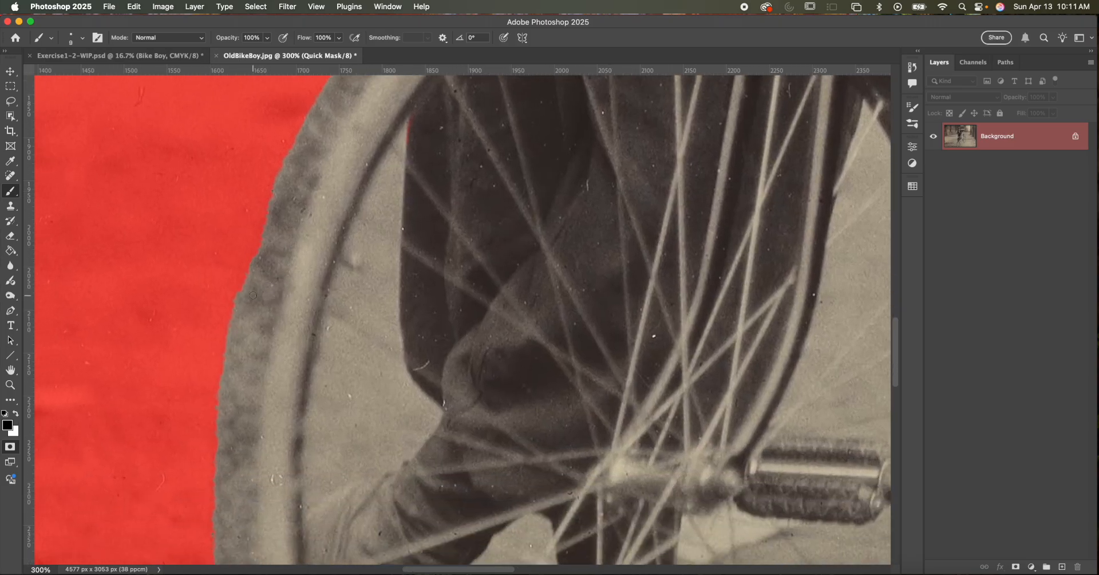
mouse_move(247, 293)
mouse_down()
mouse_move(282, 186)
mouse_move(245, 302)
mouse_move(276, 327)
mouse_move(276, 164)
mouse_up()
key(x)
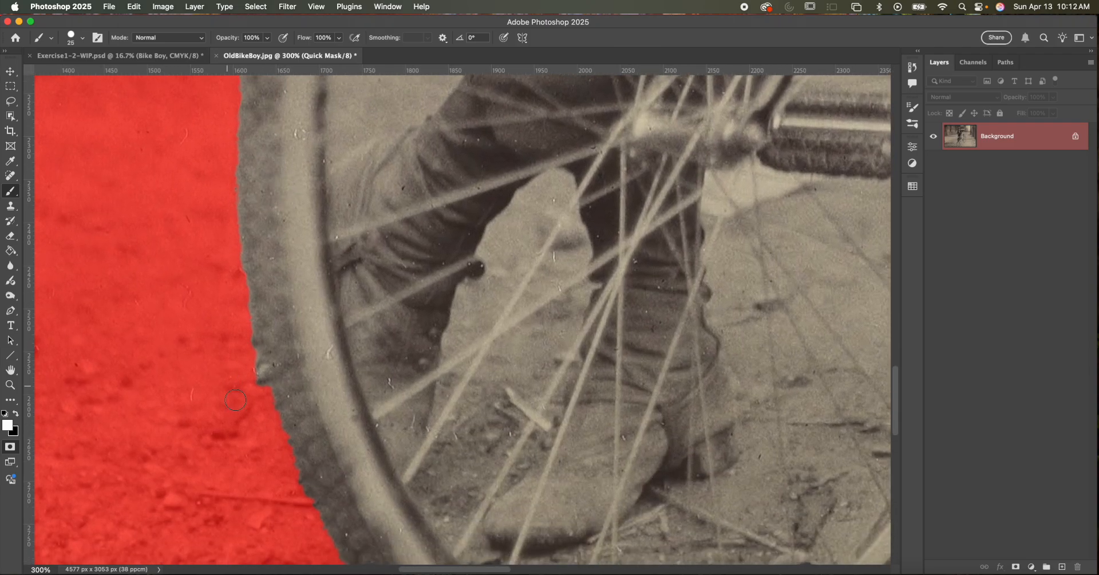
key(x)
mouse_move(253, 394)
mouse_down()
mouse_move(245, 333)
mouse_move(259, 395)
mouse_move(243, 234)
mouse_up()
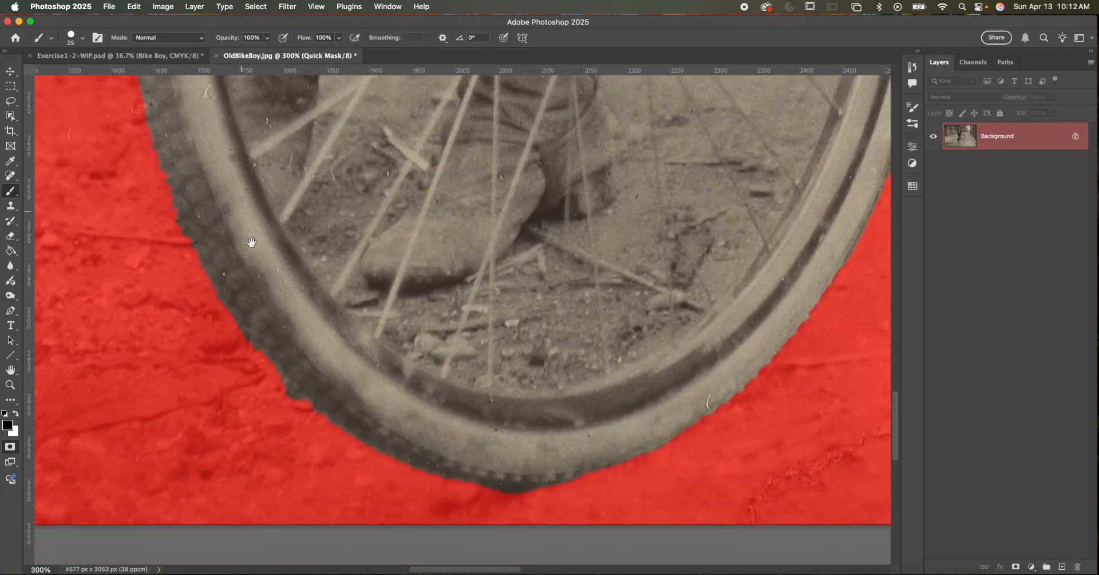
drag(252, 314, 223, 284)
drag(443, 407, 532, 400)
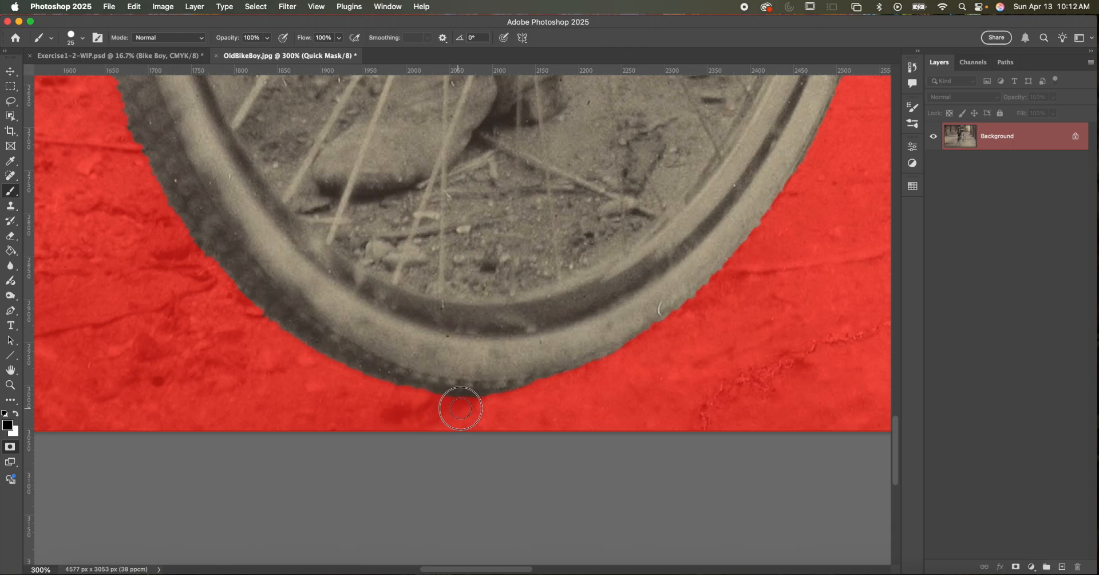
- Turn the Quick Mask back into a selection and apply it as a layer mask on the unlocked Background layer
key(super+minus)
key(super+minus)
key(super+minus)
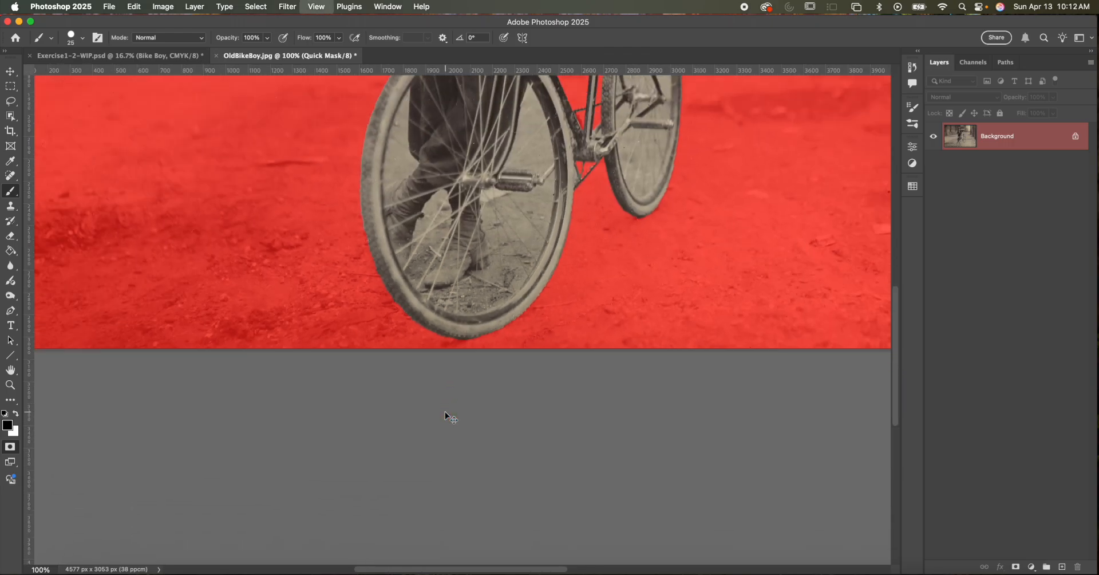
drag(575, 396, 524, 461)
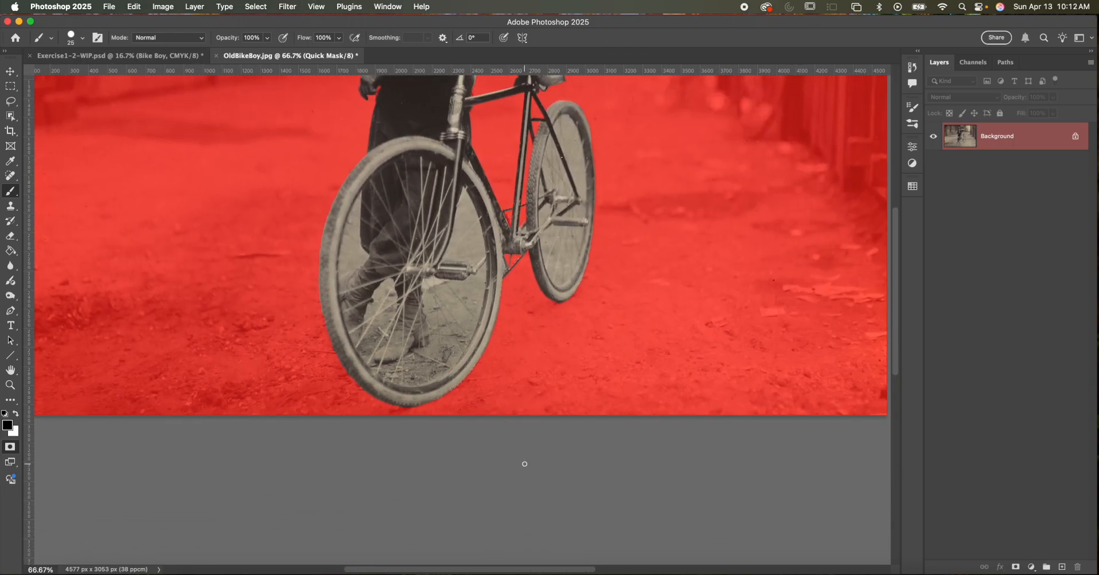
key(super+minus)
drag(531, 250, 549, 379)
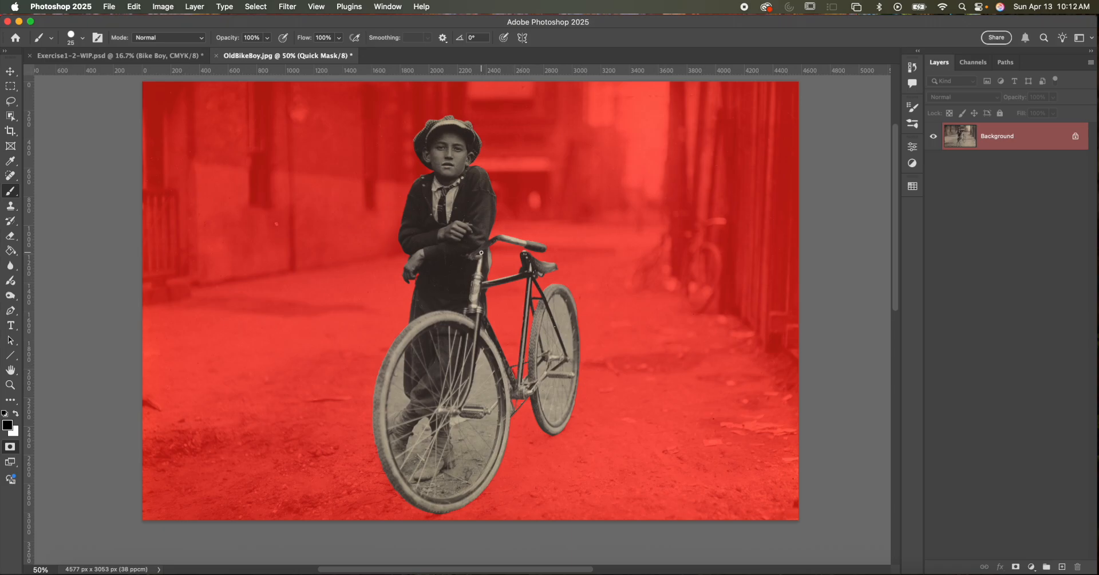
key(q)
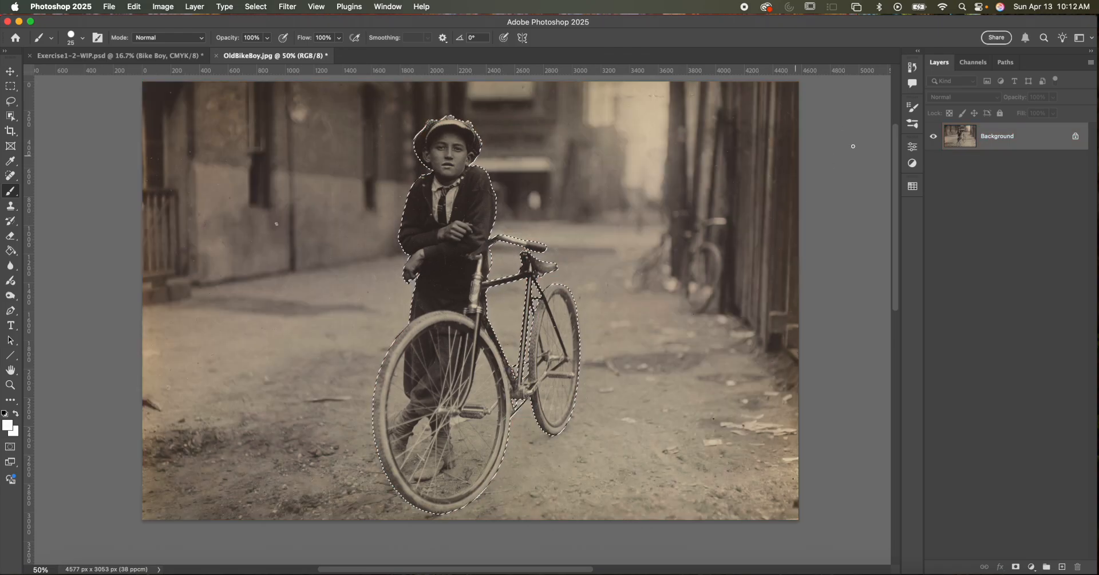
click(1075, 136)
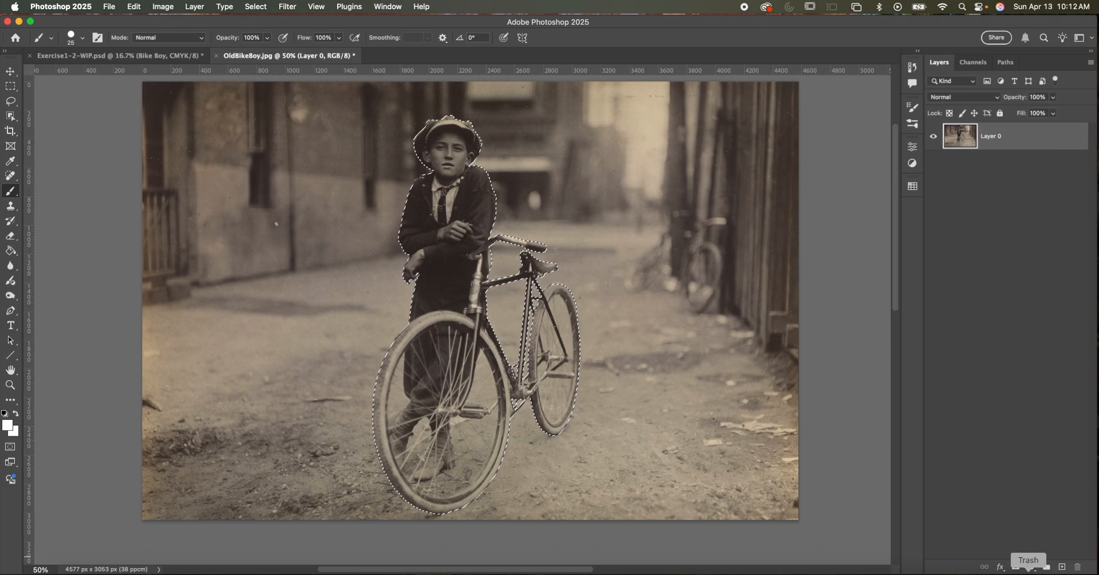
click(1016, 567)
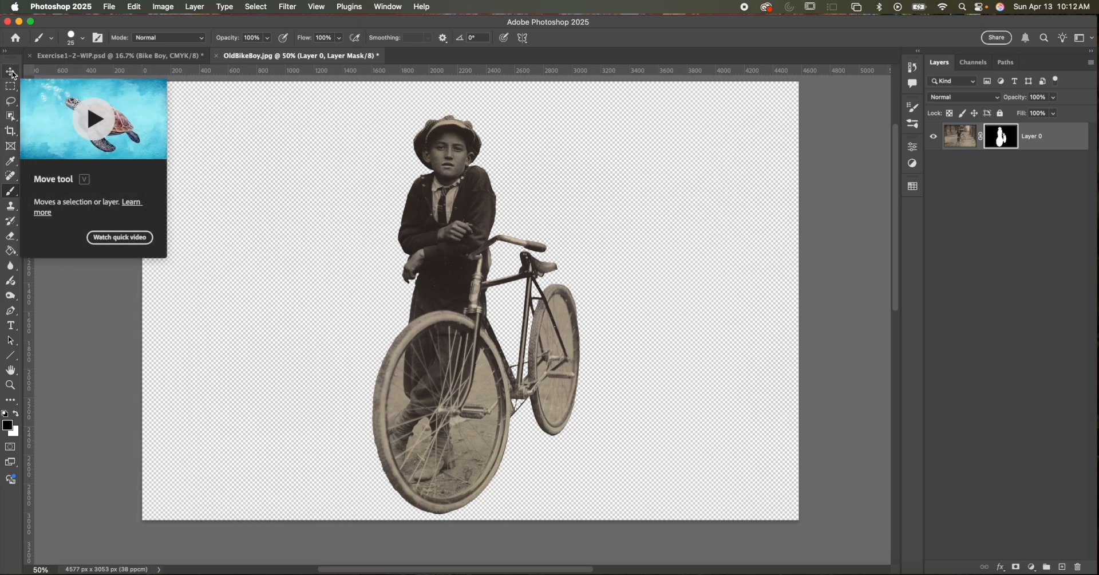
- Copy the masked boy and bicycle layer into Exercise1-2-WIP.psd, placing it above the Truck group
click(964, 134)
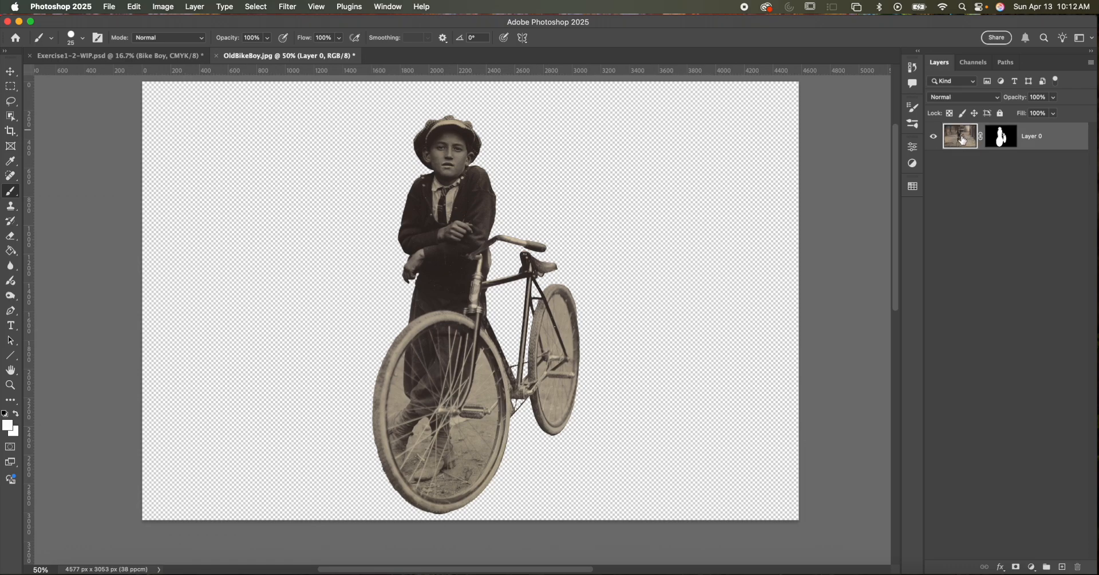
click(142, 55)
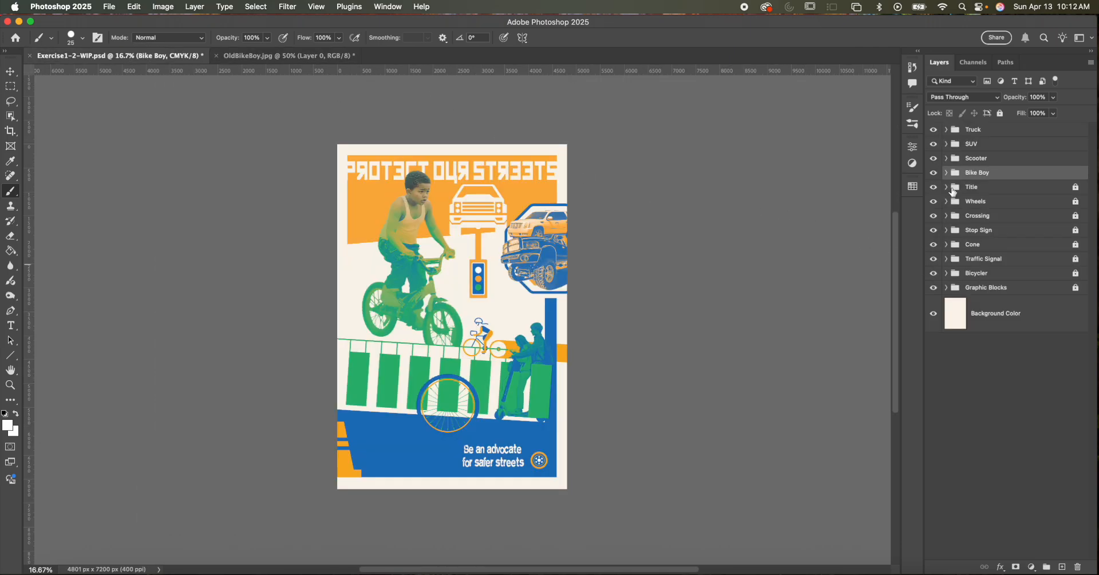
click(1000, 132)
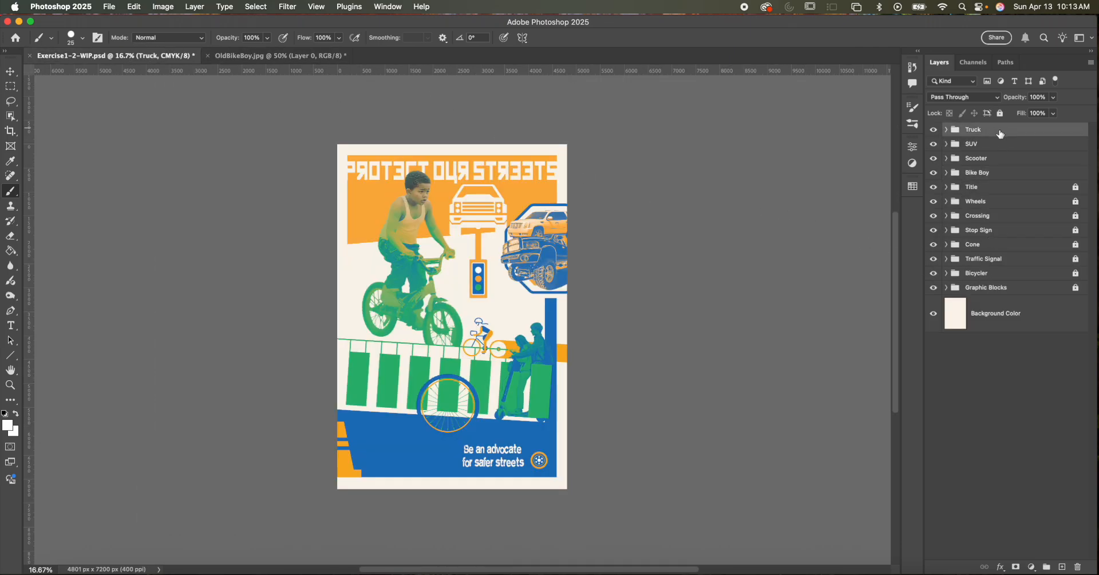
key(super+v)
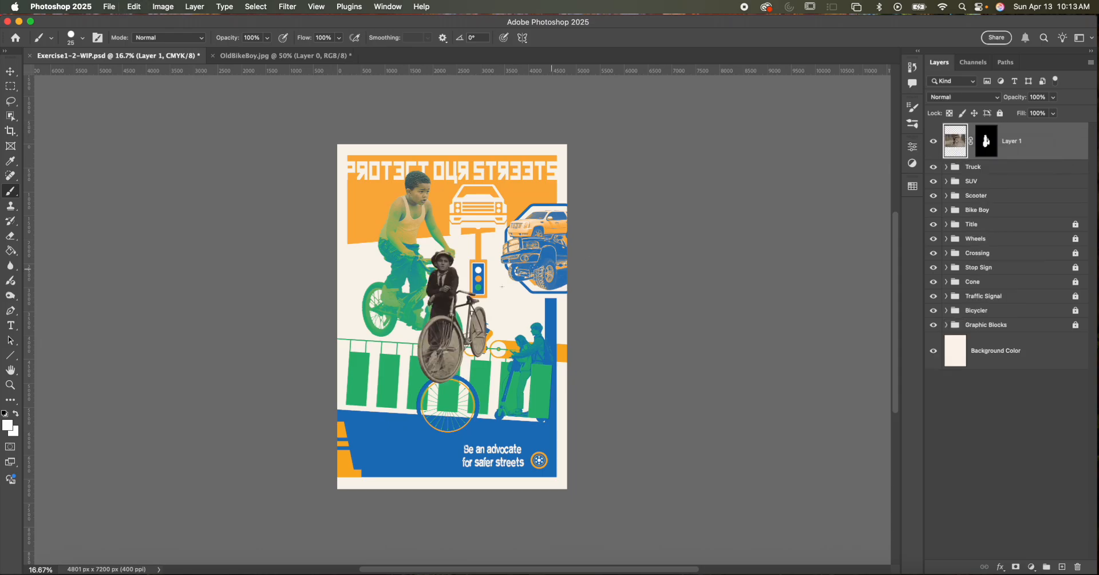
- Move the pasted boy and bicycle to the lower-left part of the poster, overlapping the crosswalk and blue block
key(v)
mouse_move(453, 323)
mouse_down()
mouse_move(428, 433)
mouse_move(417, 438)
mouse_up()
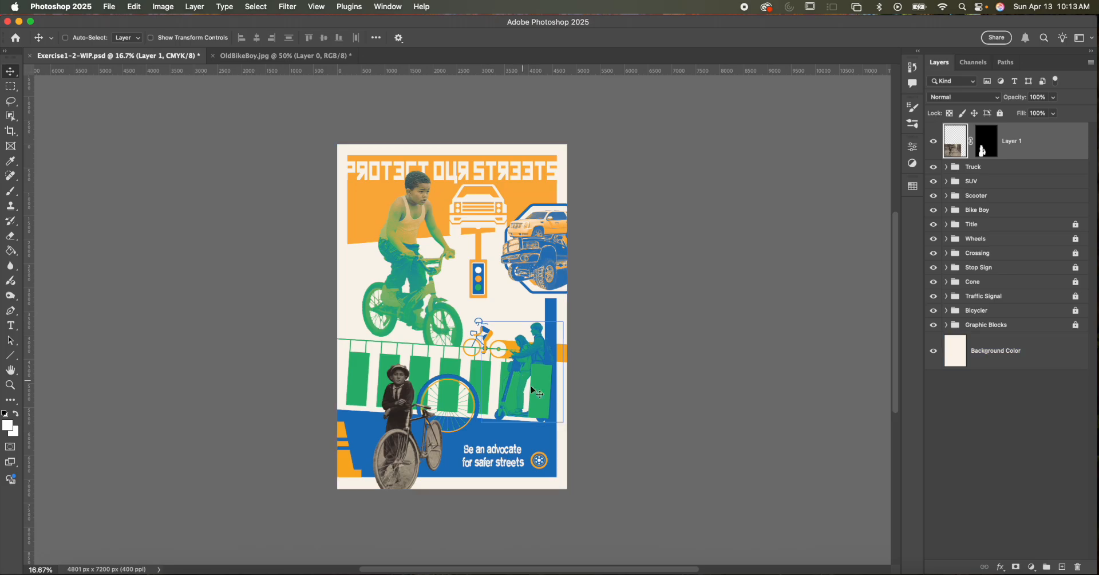
key(super+equal)
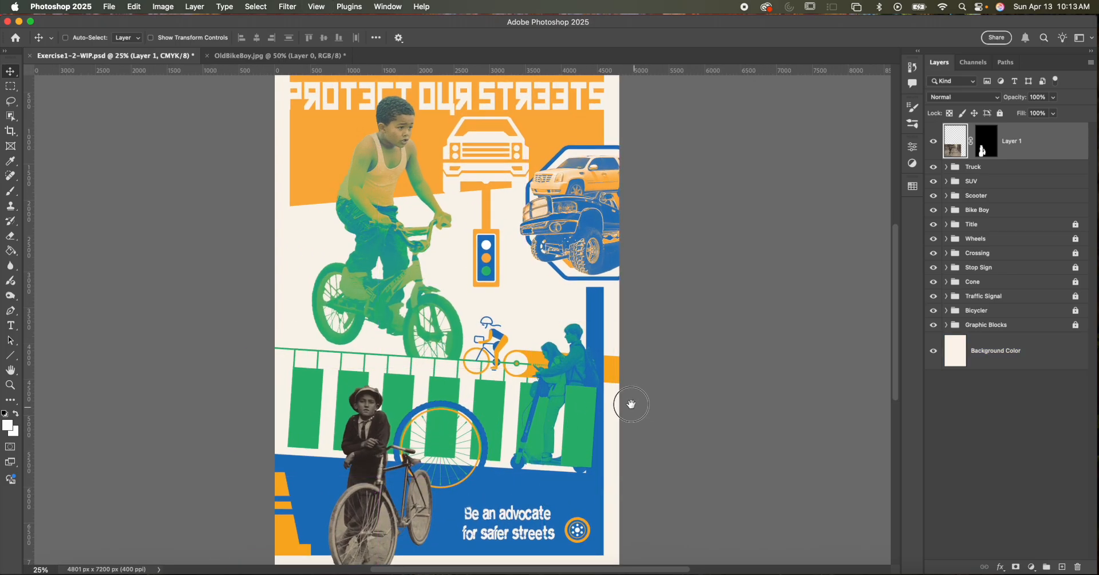
drag(632, 405, 623, 328)
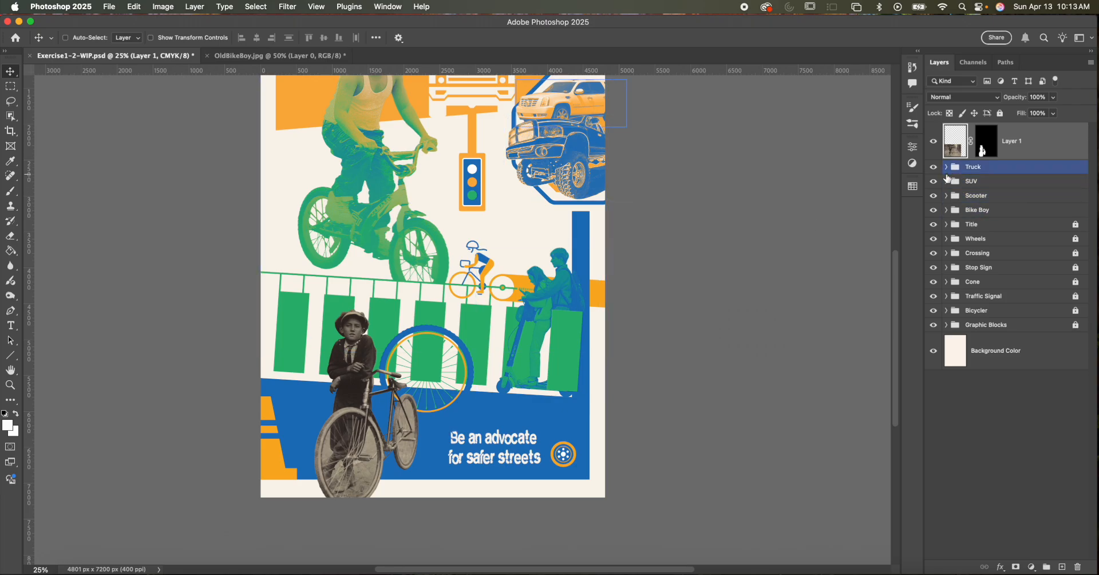
- Duplicate the Truck group's Gradient Map 1 above the pasted boy's layer and clip it to that layer
click(946, 167)
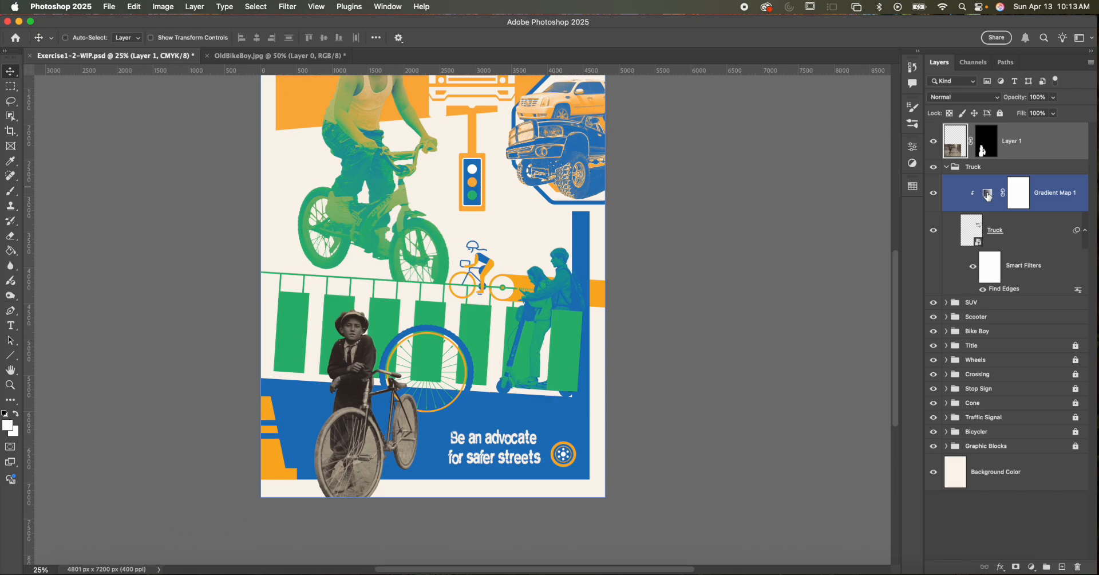
drag(987, 194, 988, 140)
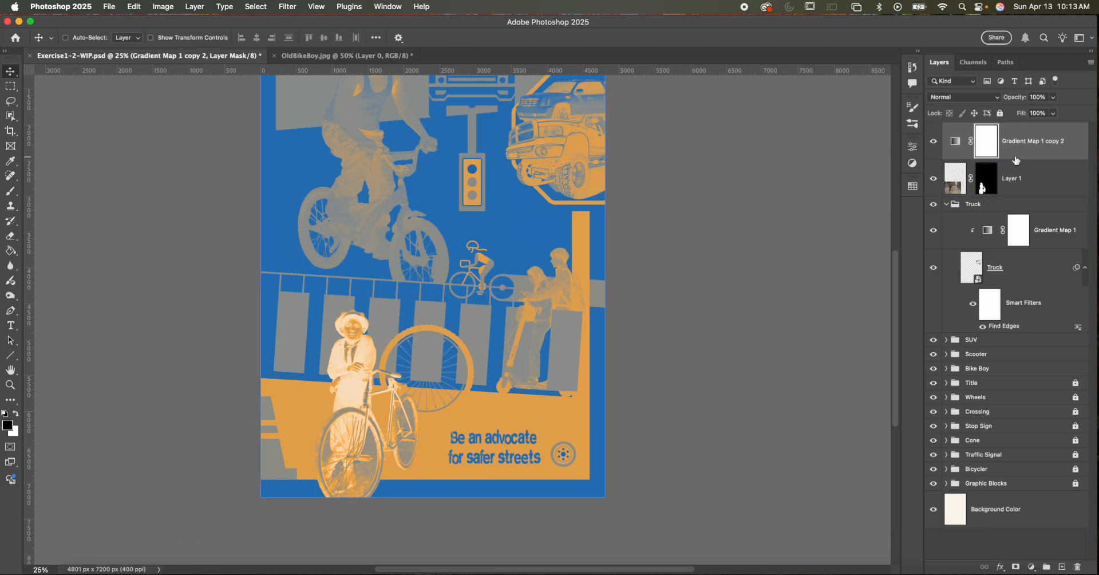
alt+click(1027, 155)
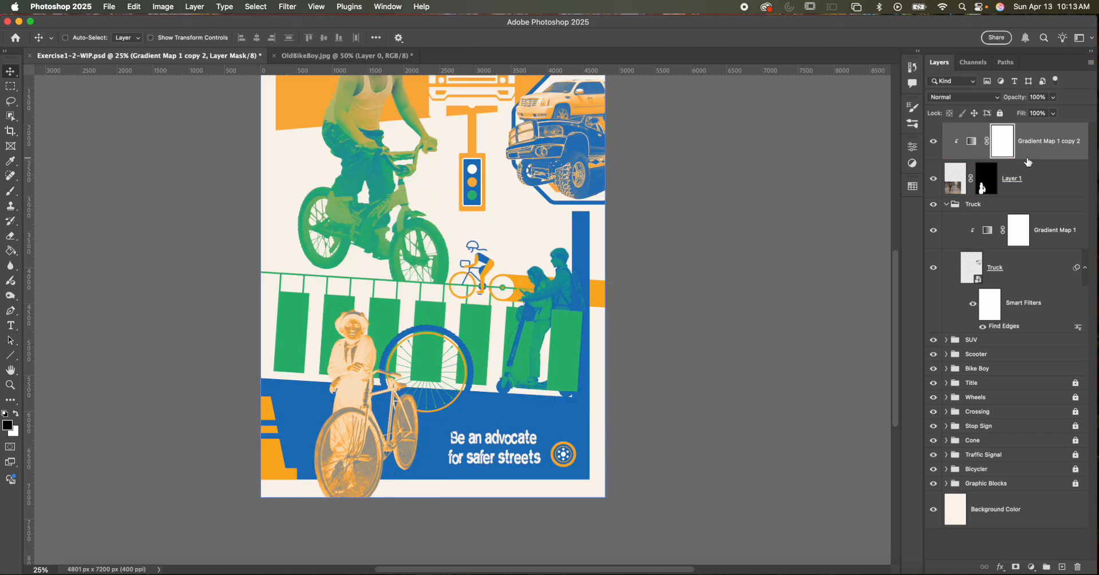
- Rearrange the copied gradient map's end stops, placing blue at location 0 and cream at location 100
click(947, 182)
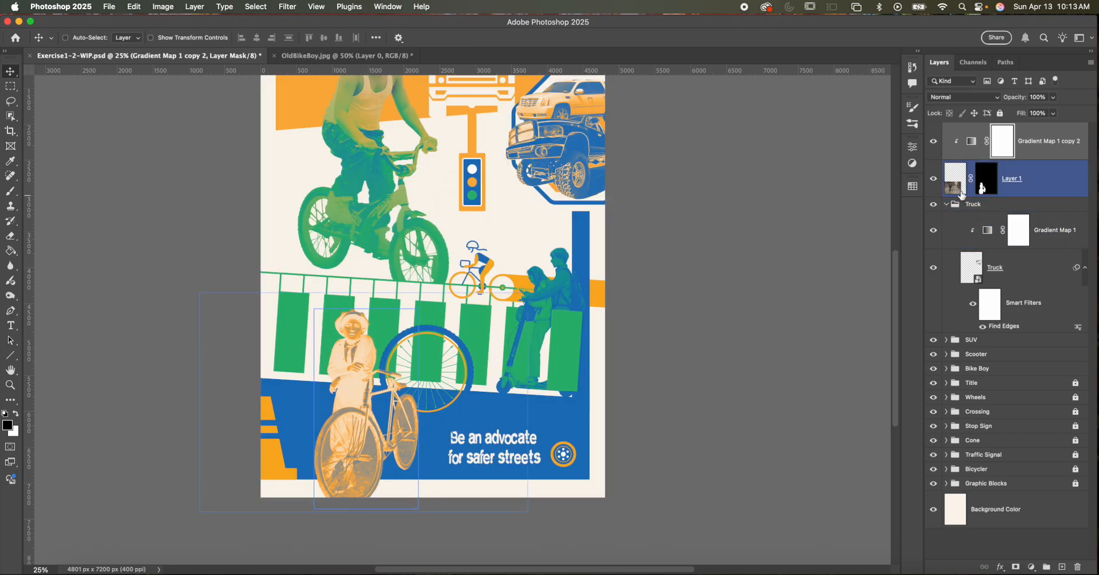
click(969, 146)
double_click(971, 146)
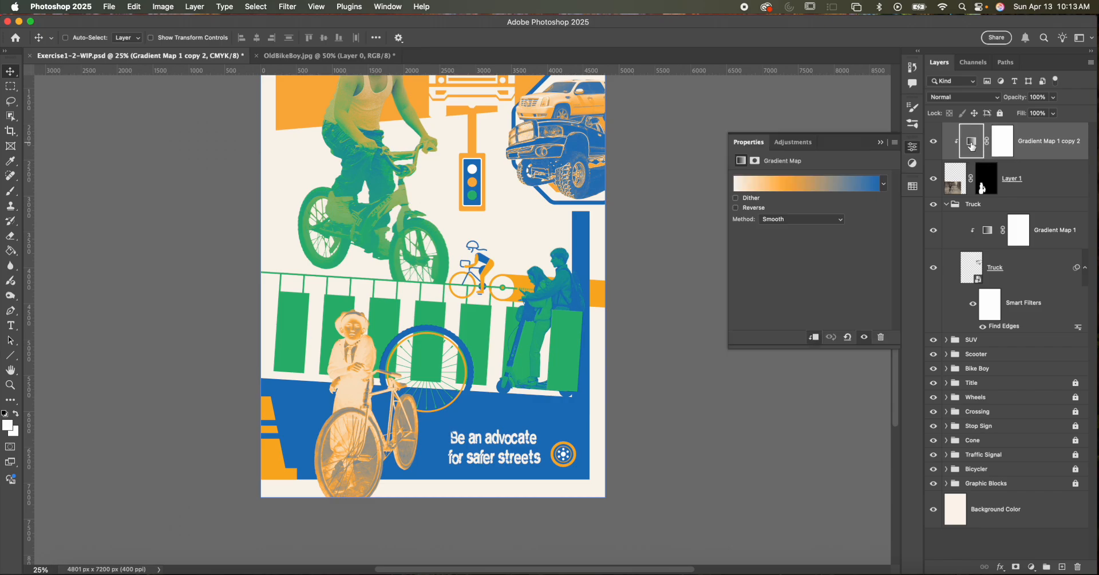
click(804, 188)
drag(525, 359, 743, 359)
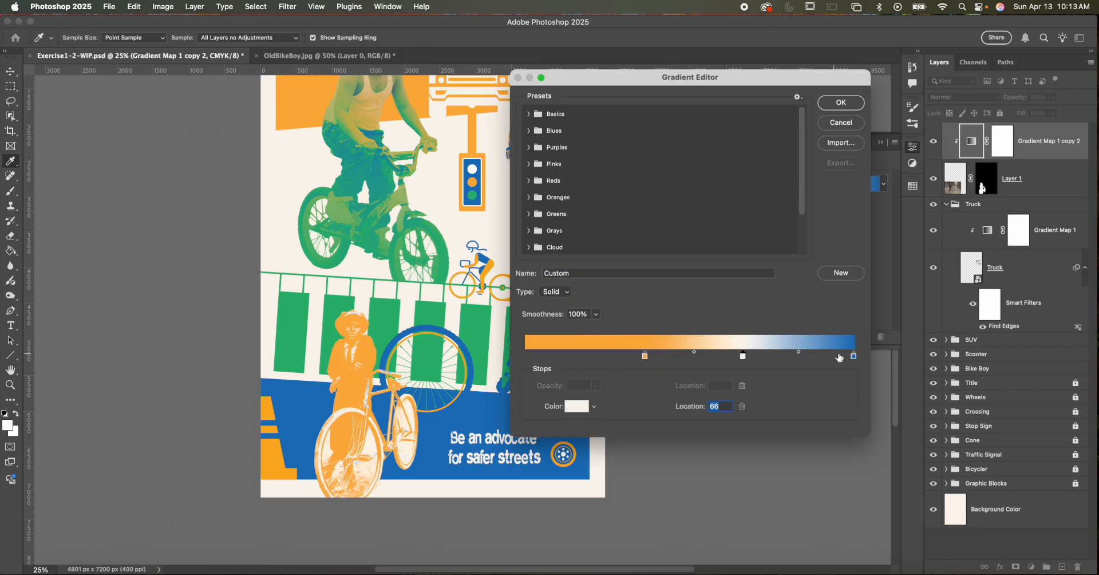
drag(854, 356, 800, 359)
drag(651, 356, 522, 356)
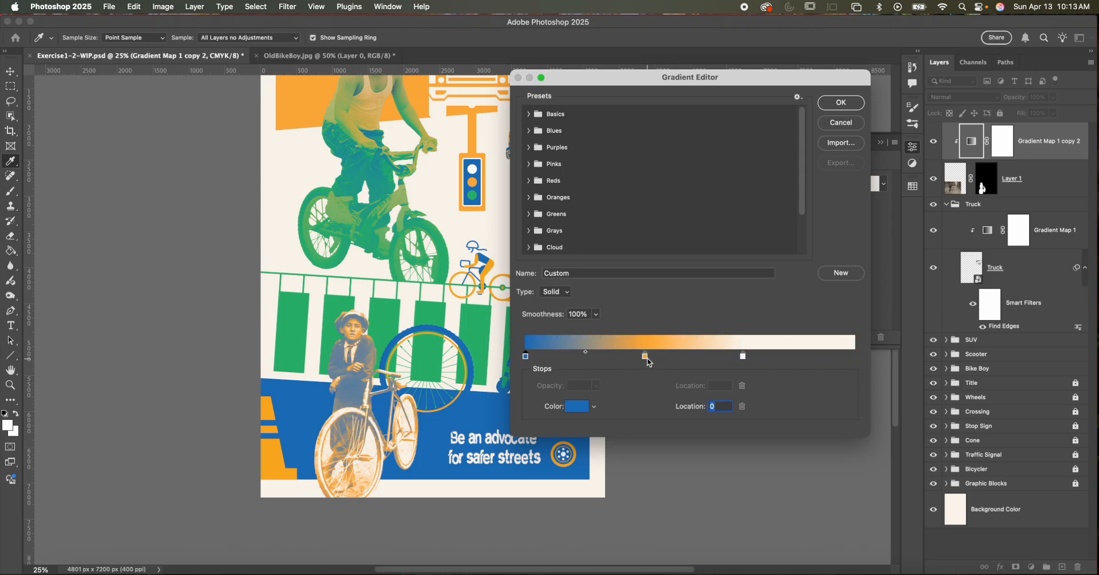
drag(741, 356, 854, 354)
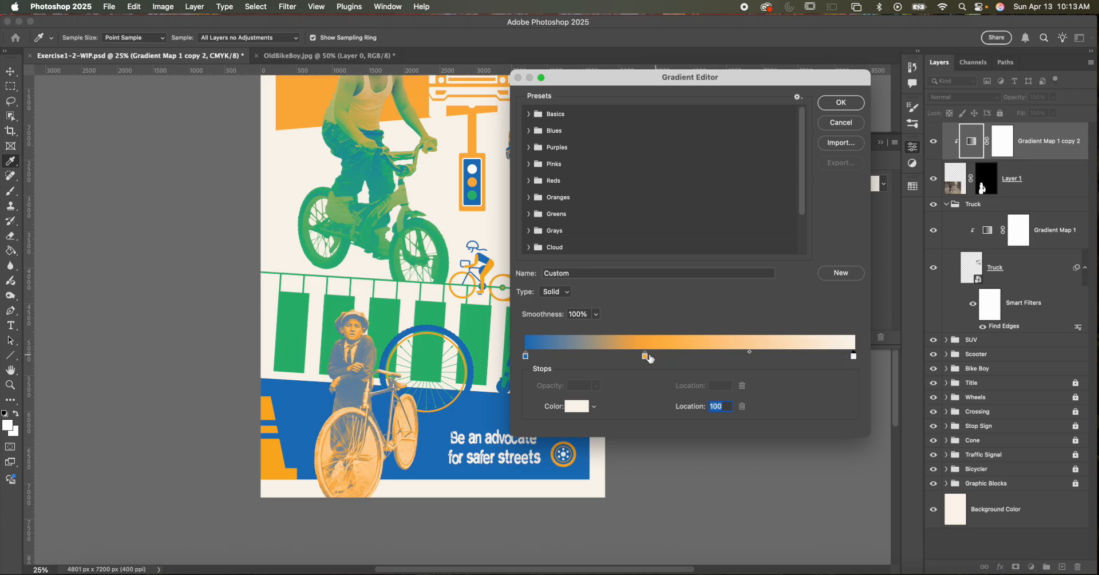
- Move the orange stop to about two thirds along the gradient and apply the edited gradient
drag(647, 359, 740, 358)
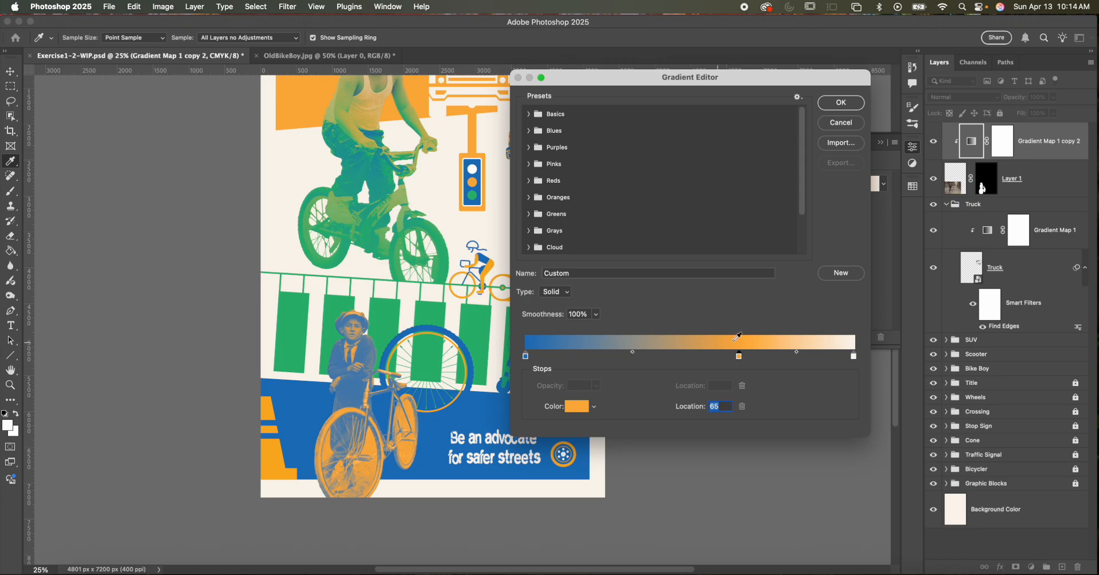
drag(738, 356, 811, 355)
drag(744, 357, 734, 359)
click(839, 103)
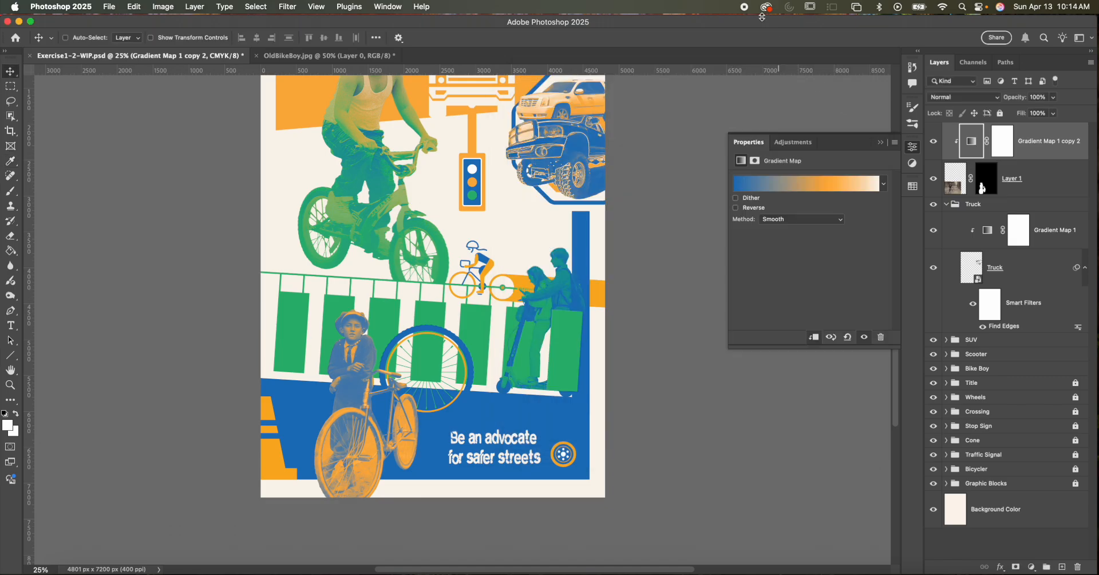